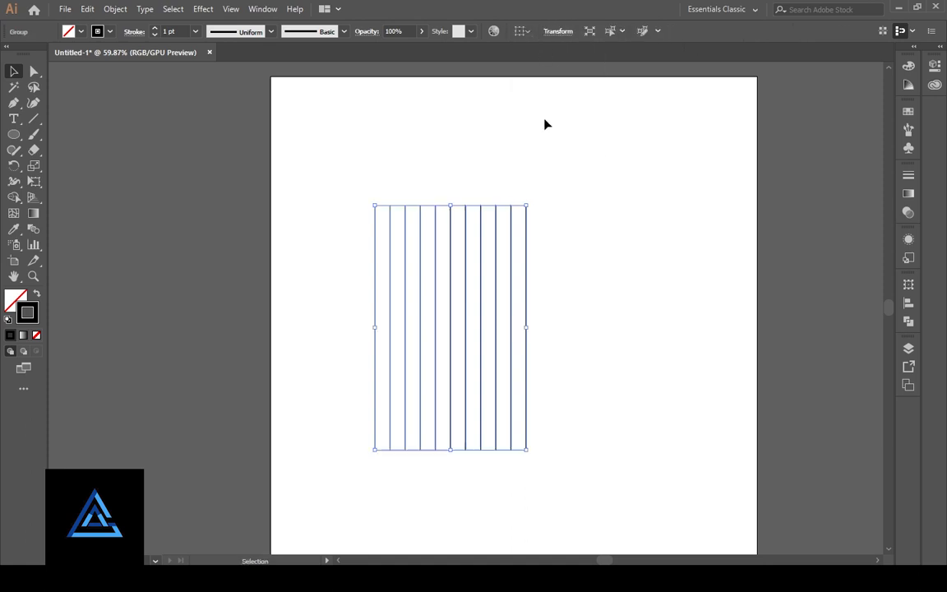
Step: Centre the group of vertical lines horizontally and vertically on the artboard
click(523, 31)
click(544, 74)
click(563, 31)
click(618, 31)
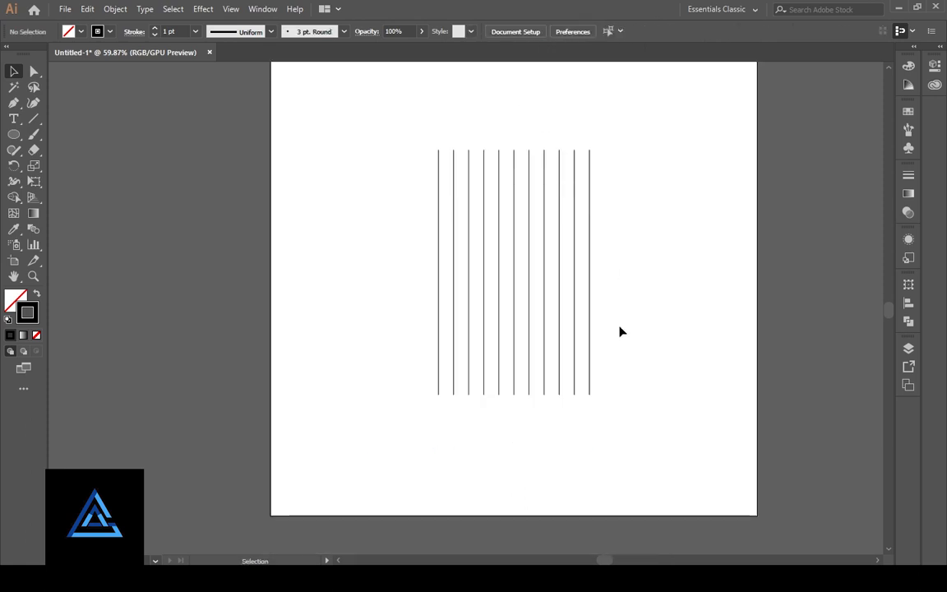
Step: Rotate the line group clockwise so its lines lean about 15 degrees from vertical
click(590, 331)
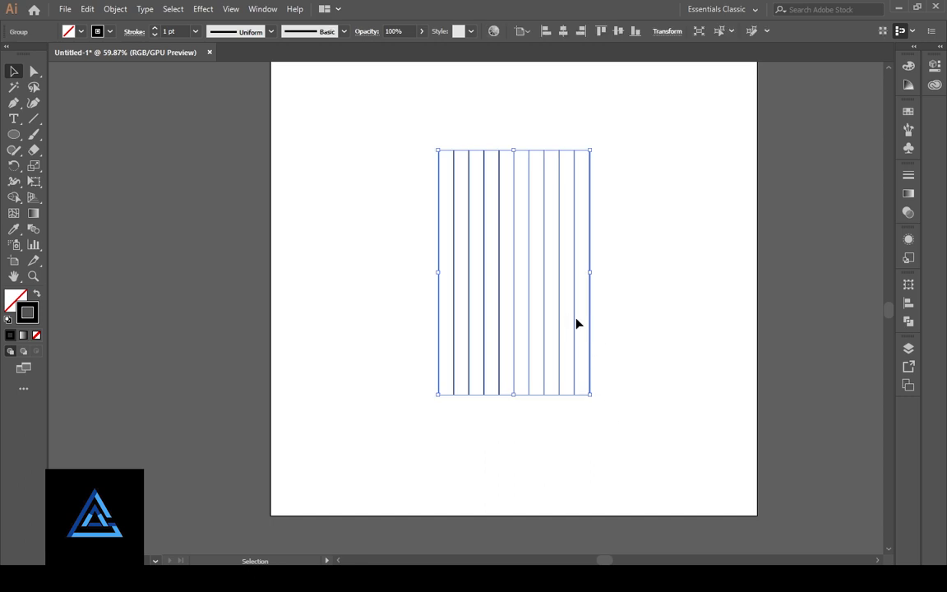
right_click(574, 324)
mouse_move(610, 452)
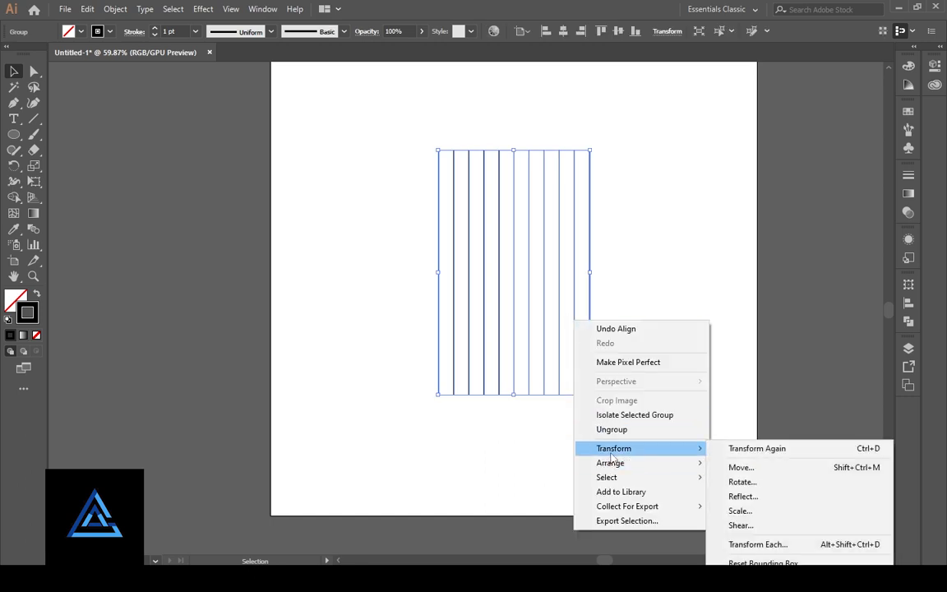
click(748, 483)
key(Return)
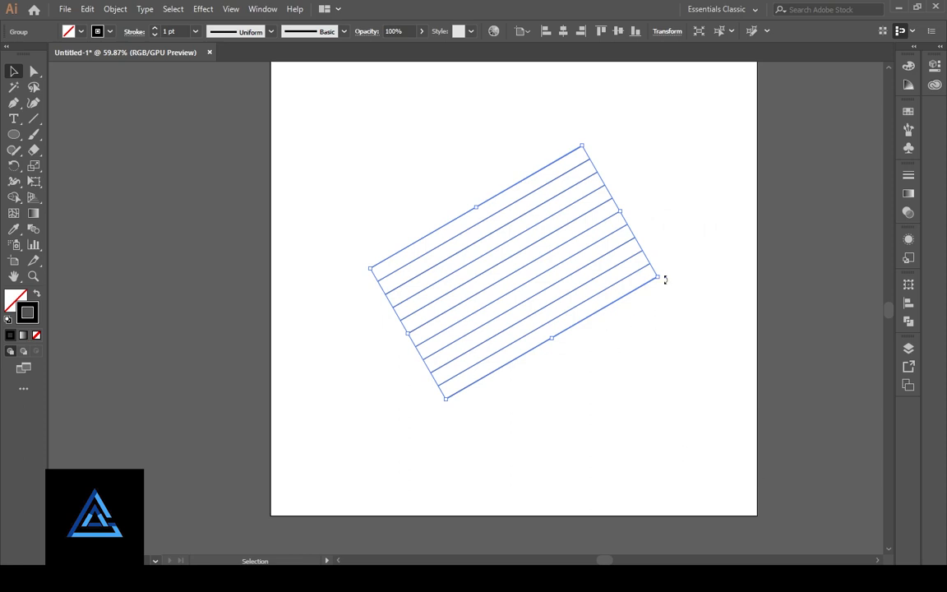
drag(658, 244, 652, 218)
click(670, 314)
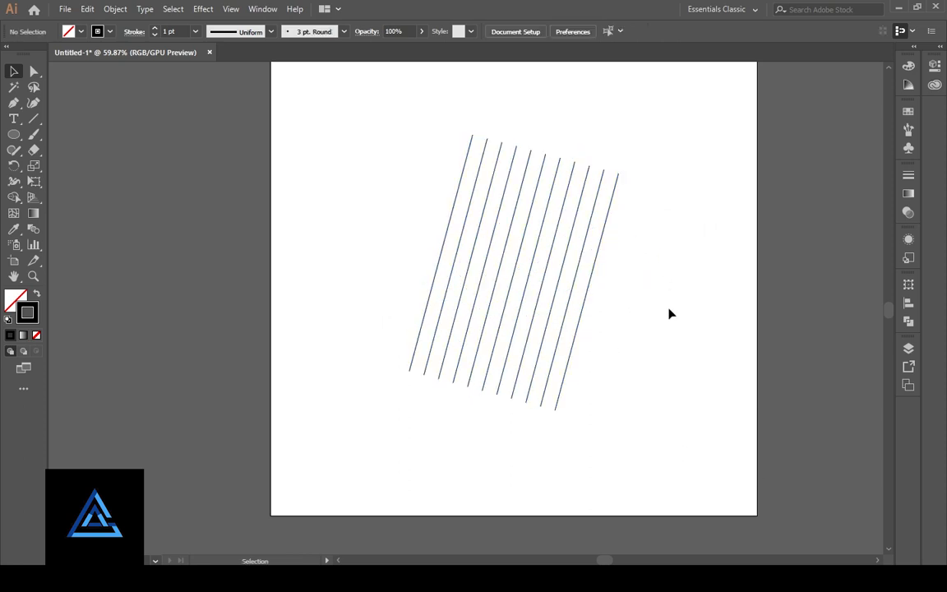
Step: Reflect a copy of the tilted line group across the vertical axis to form a crossing diamond grid
right_click(589, 302)
mouse_move(617, 425)
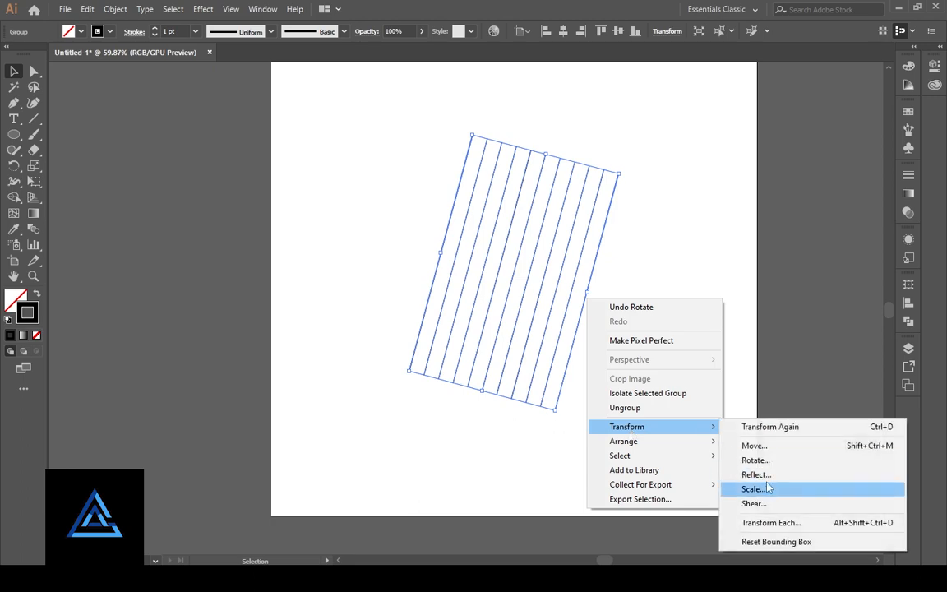
click(753, 469)
click(402, 377)
click(623, 442)
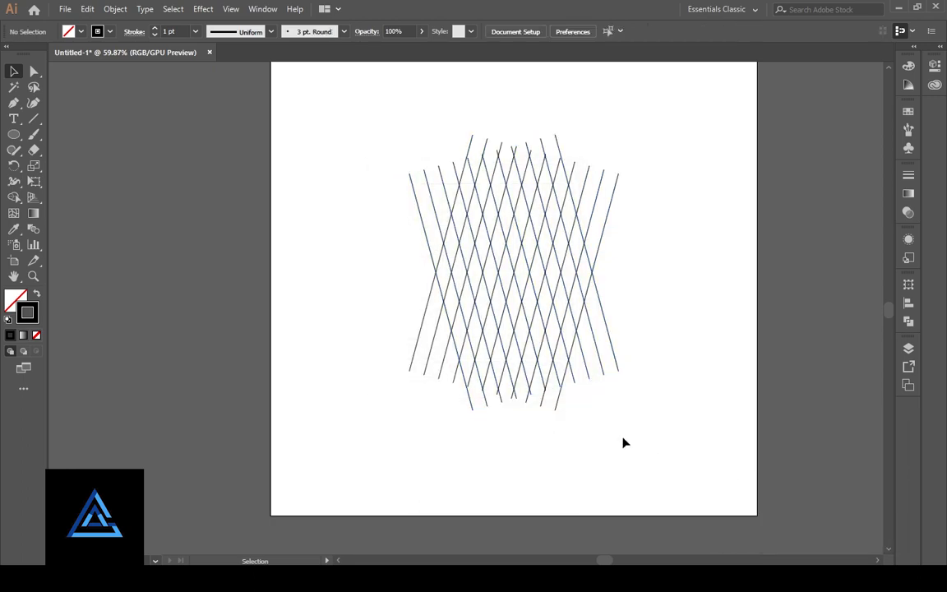
Step: With Shape Builder, merge the grid cells near the left edge into a pointed arch with two legs
key(ctrl+1)
key(ctrl+z)
key(ctrl+z)
key(ctrl+z)
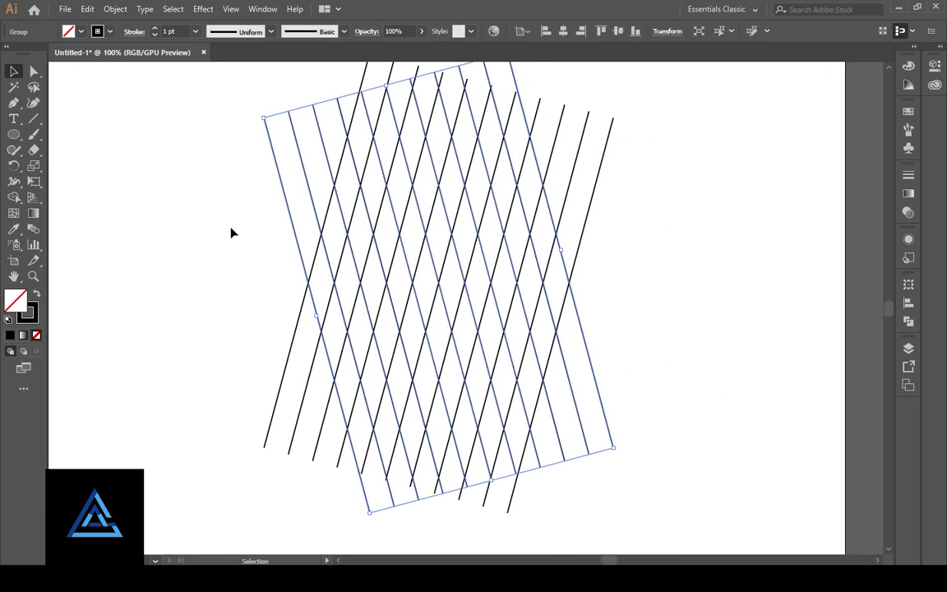
click(14, 197)
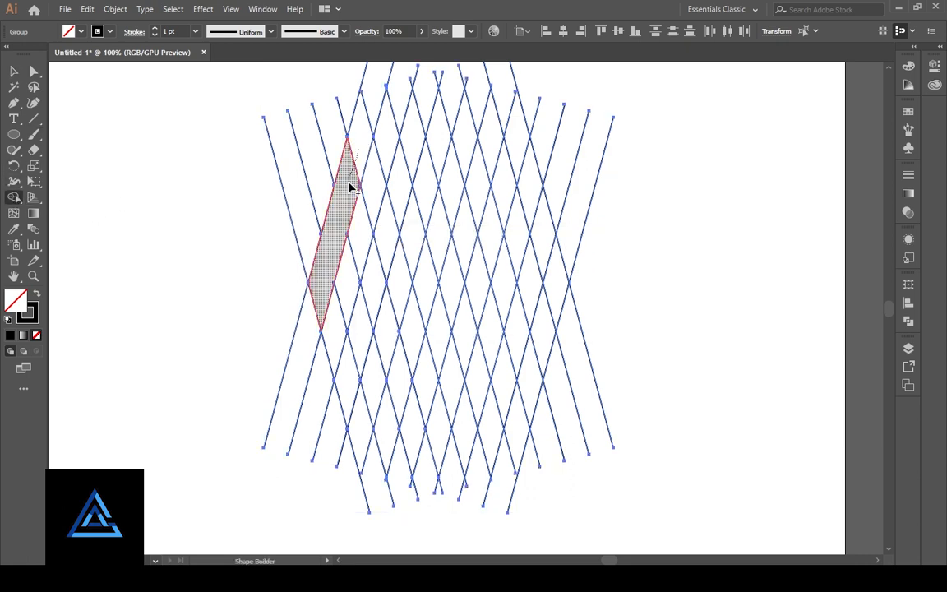
drag(348, 186, 359, 158)
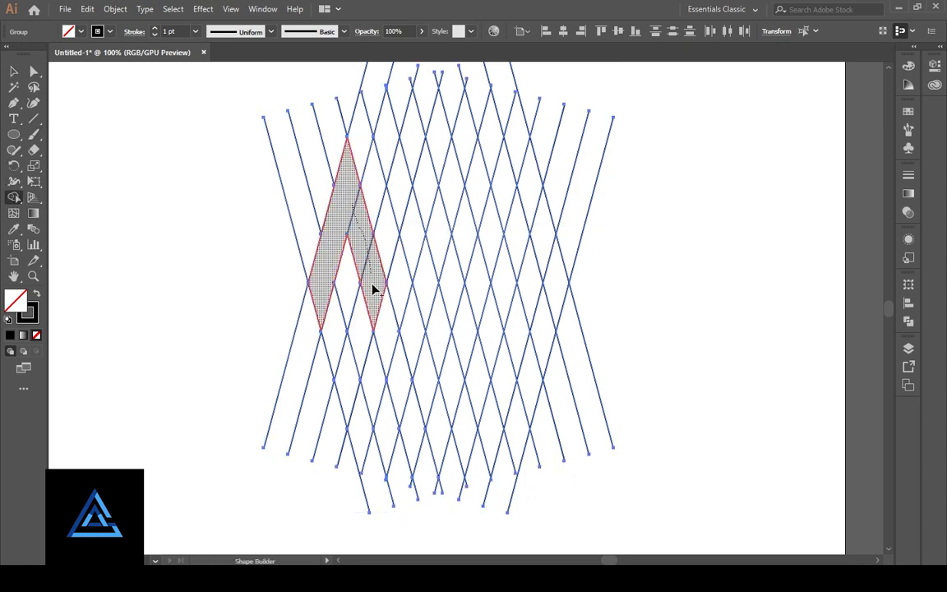
drag(373, 288, 359, 292)
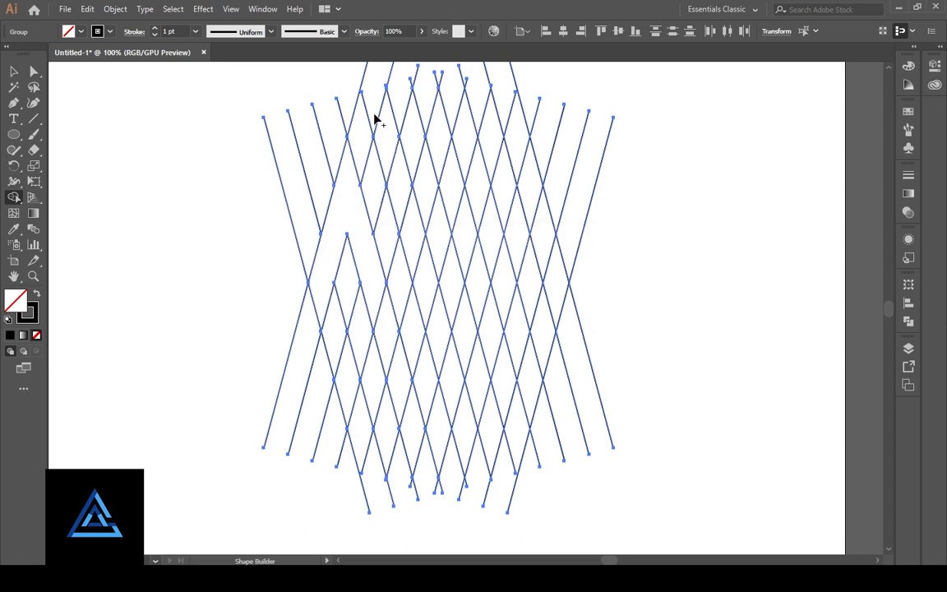
Step: Extend the arch's right leg downward and merge the adjacent cells into a tall right-pointing chevron band
drag(397, 154, 416, 244)
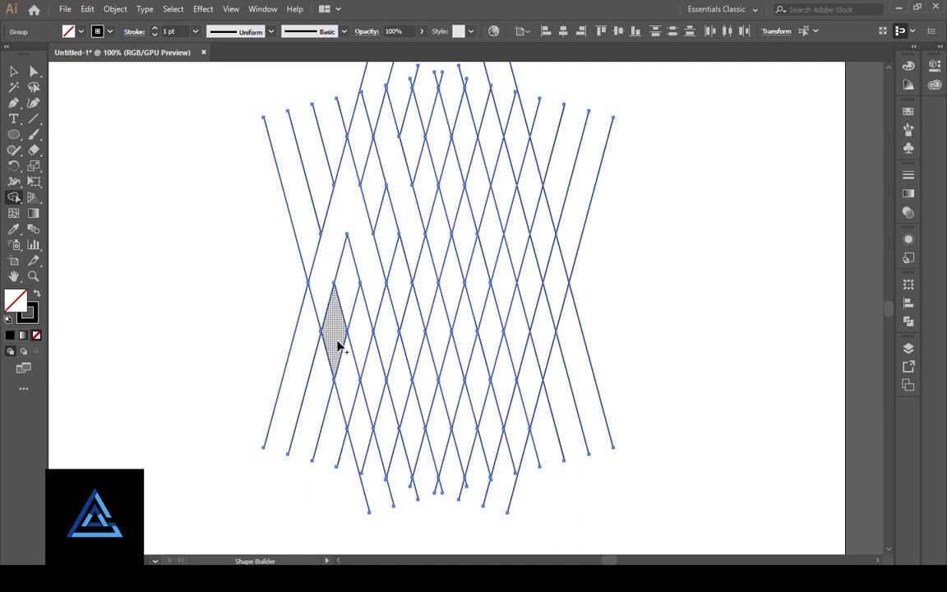
drag(350, 378, 372, 289)
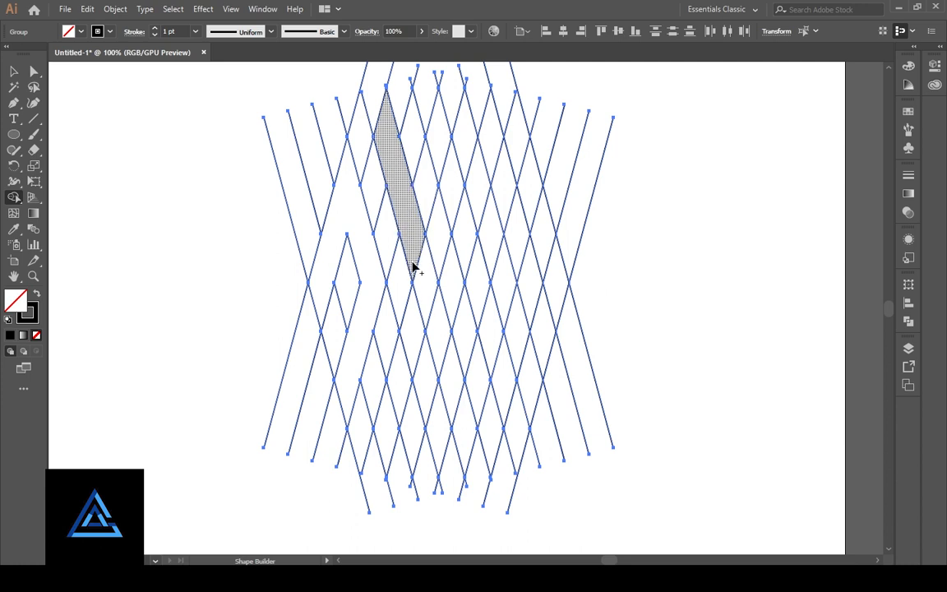
mouse_move(418, 261)
mouse_down()
mouse_move(427, 313)
mouse_move(401, 379)
mouse_up()
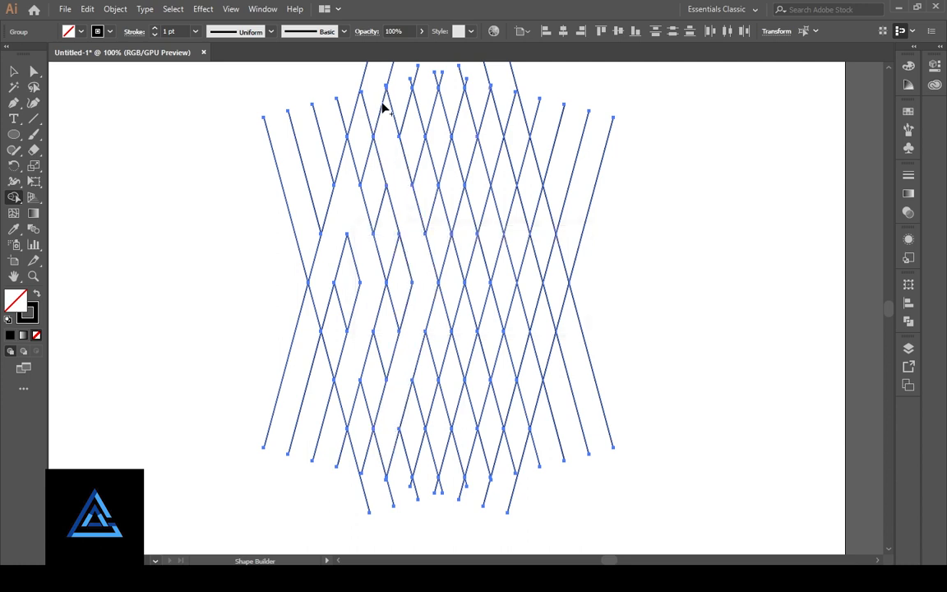
Step: Swap fill and stroke to a black fill with no stroke, and fill the arch and chevron band
click(36, 294)
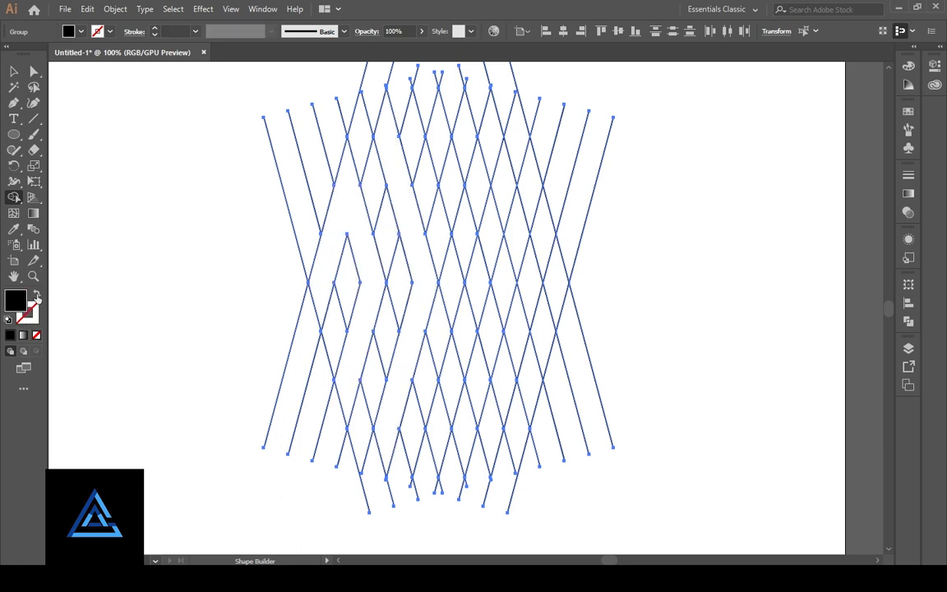
click(370, 262)
click(422, 249)
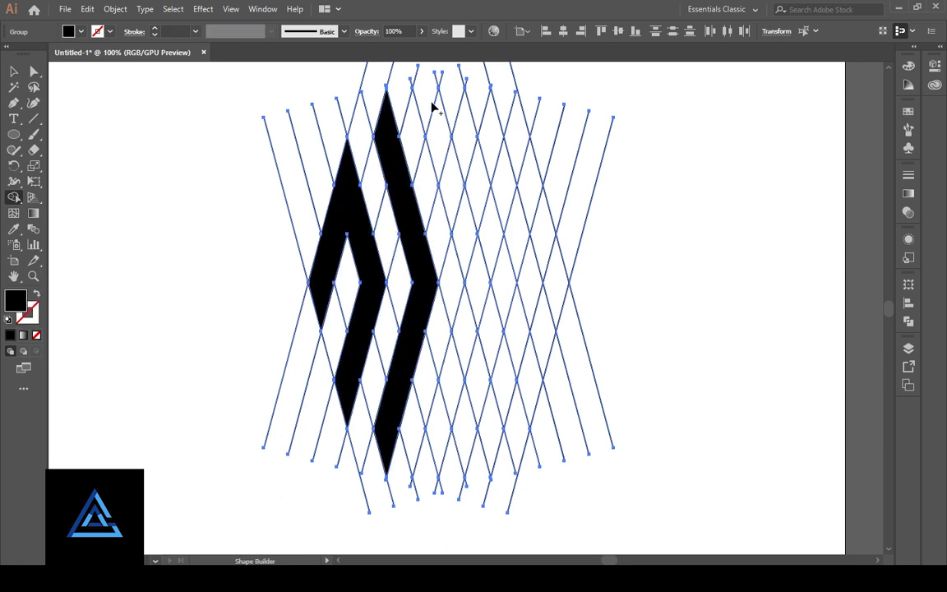
Step: Merge a second black chevron band with Shape Builder and join it to a matching band around a central diamond opening
drag(485, 300, 440, 422)
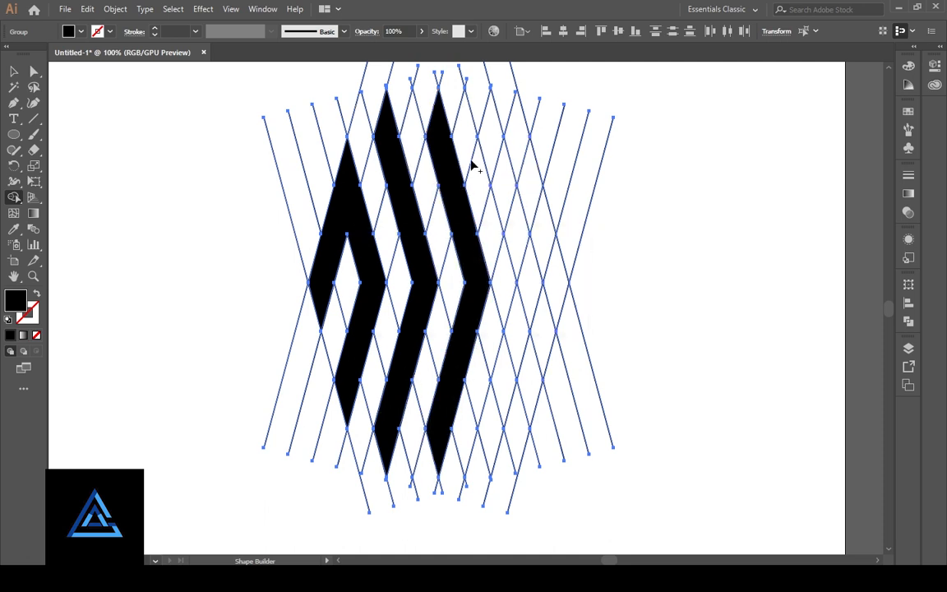
mouse_move(468, 197)
mouse_down()
mouse_move(490, 156)
mouse_move(528, 288)
mouse_up()
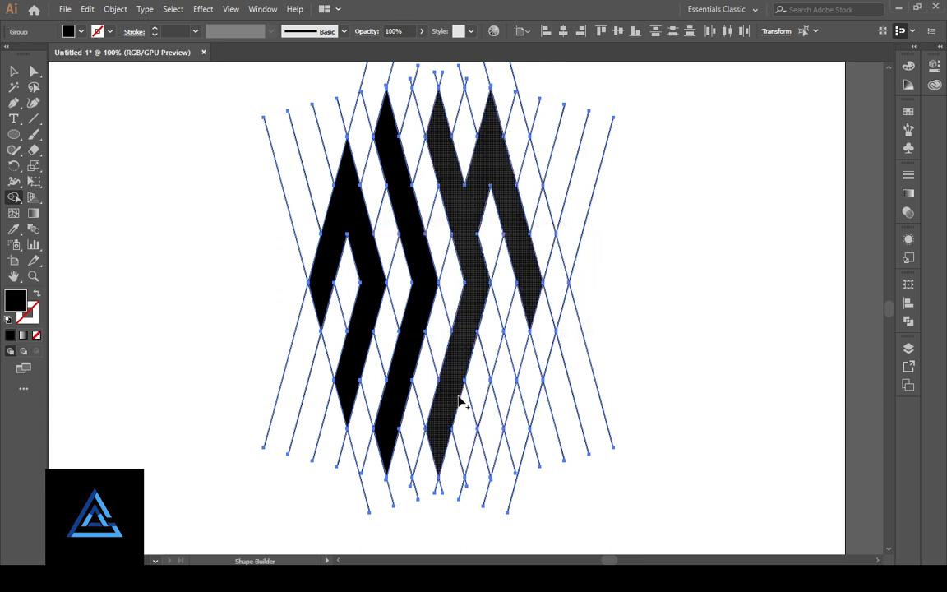
drag(460, 401, 468, 434)
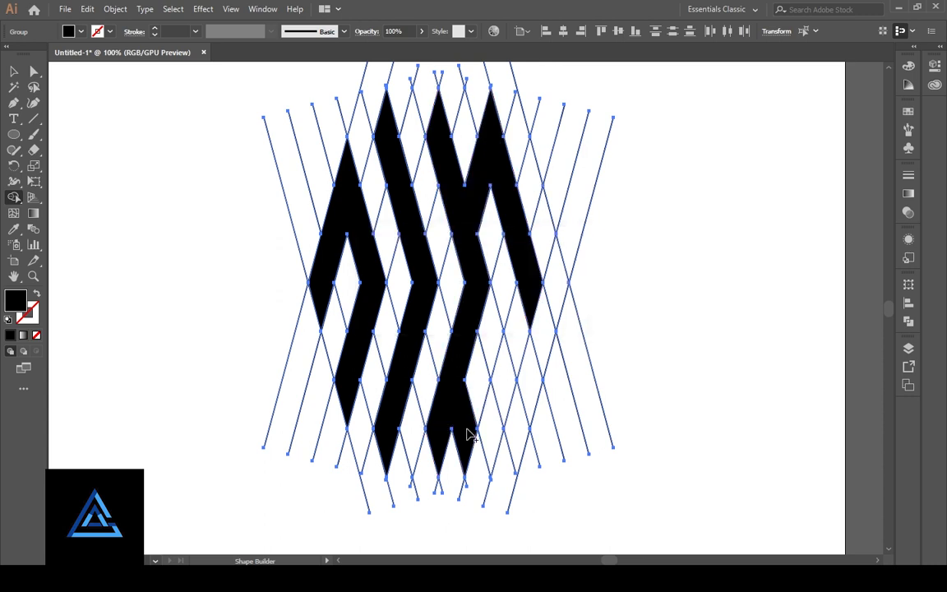
key(ctrl+z)
mouse_move(474, 339)
mouse_down()
mouse_move(489, 425)
mouse_move(499, 407)
mouse_up()
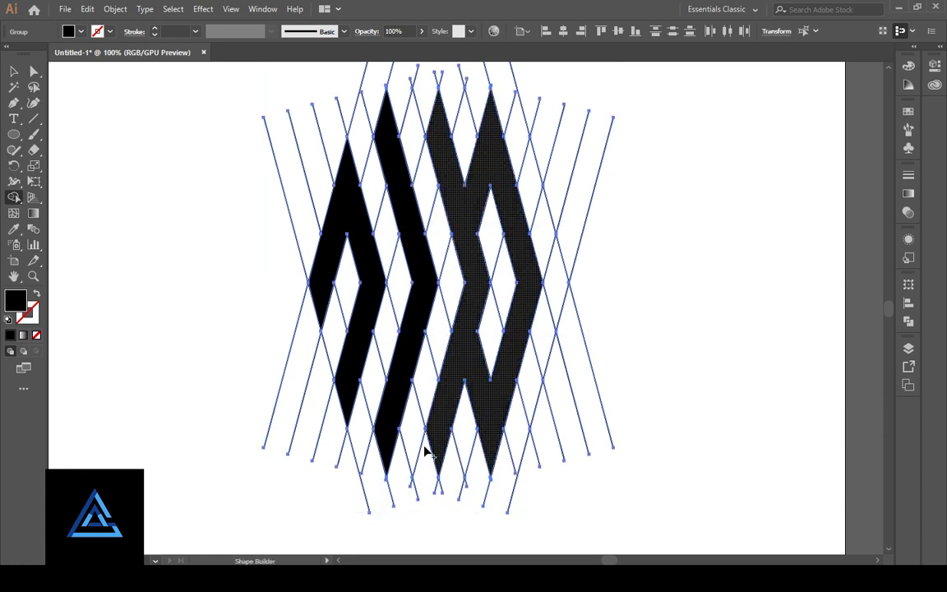
Step: Select the three black shapes and cut them out of the line grid
click(31, 76)
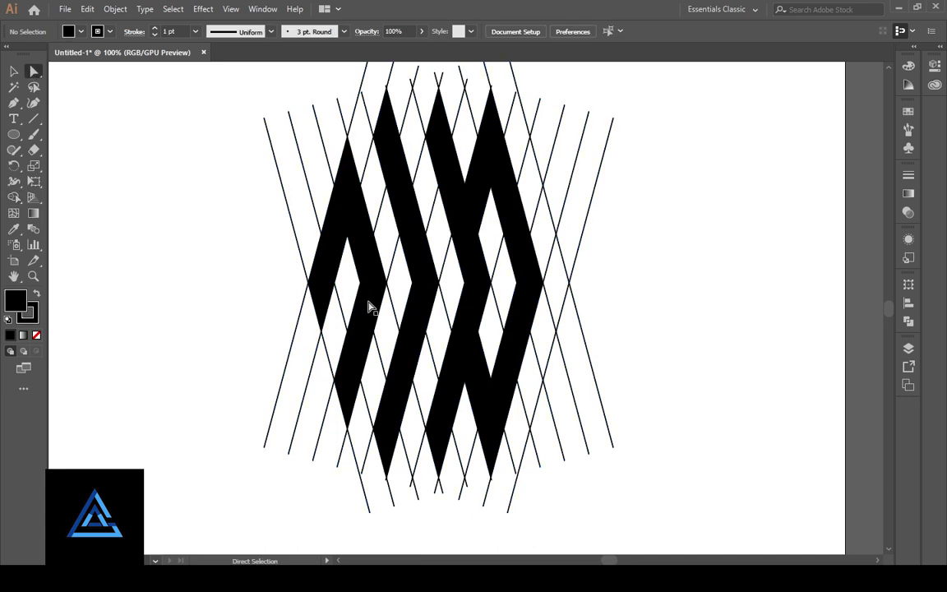
click(367, 308)
shift+click(416, 310)
shift+click(474, 309)
key(Delete)
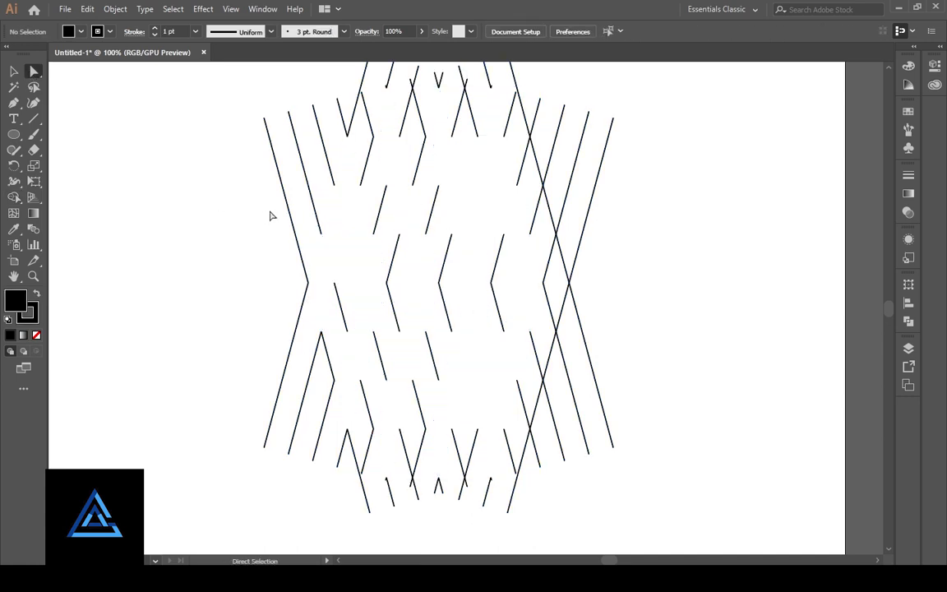
Step: Delete all leftover grid line fragments and paste the three black shapes back onto the artboard
key(ctrl+minus)
key(ctrl+minus)
key(ctrl+a)
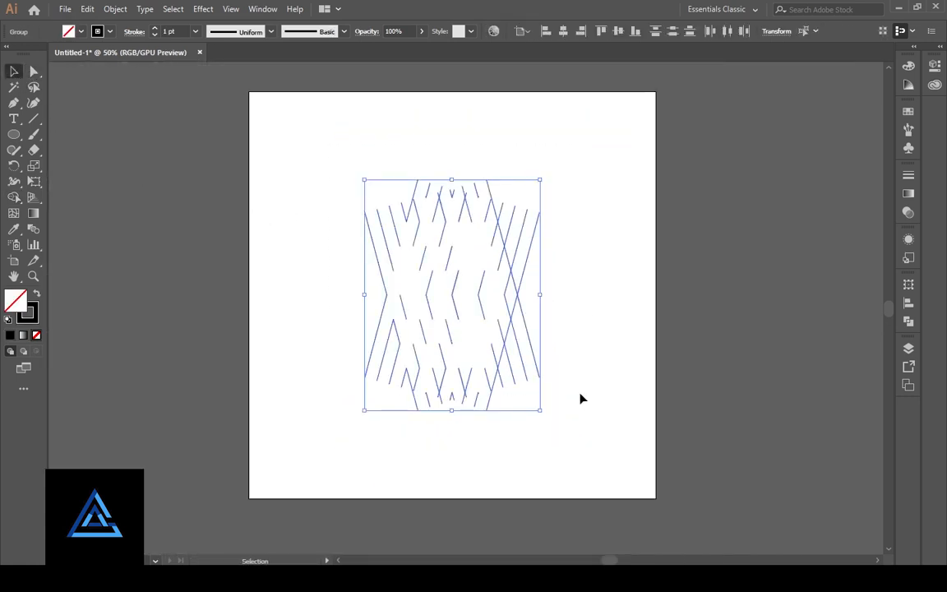
key(Delete)
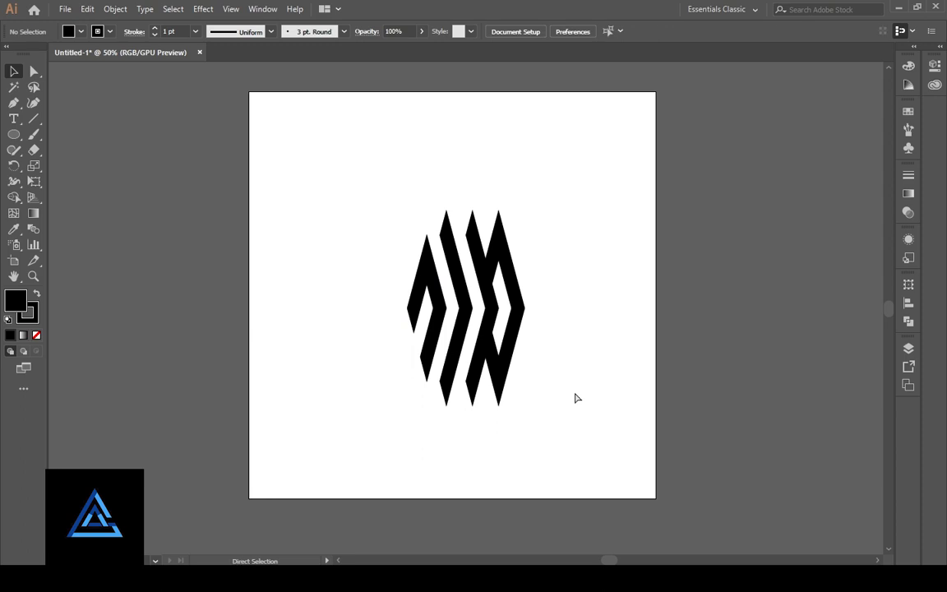
Step: Rotate all three black shapes together 90 degrees clockwise so the arch piece sits on top
key(ctrl+plus)
key(ctrl+plus)
drag(589, 375, 539, 372)
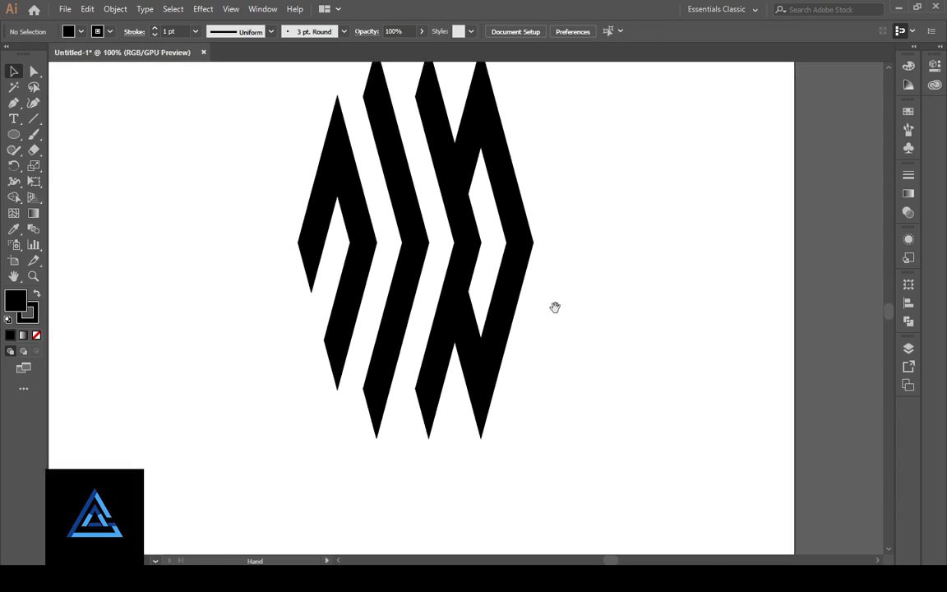
click(451, 404)
shift+click(387, 427)
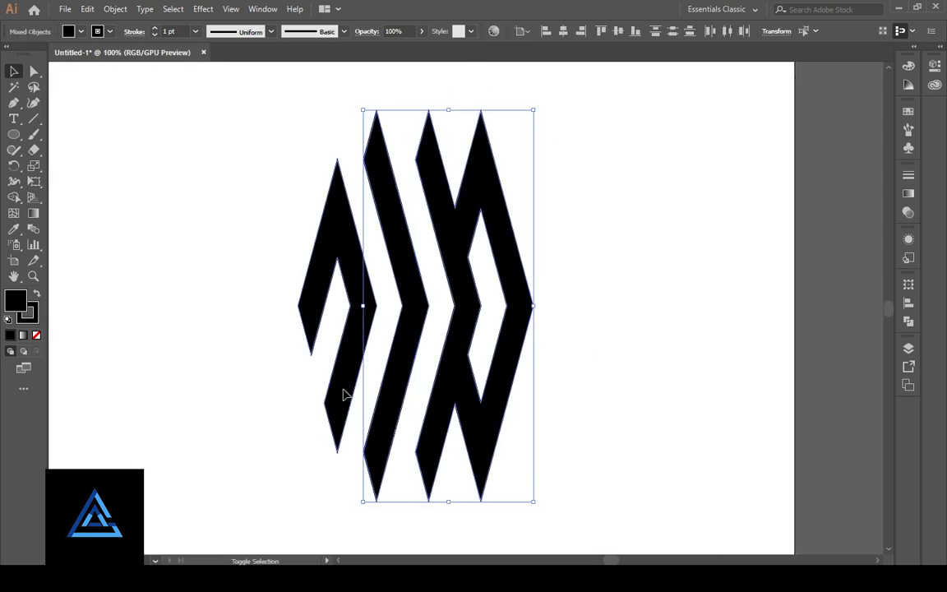
shift+click(345, 393)
drag(536, 509, 201, 475)
click(515, 484)
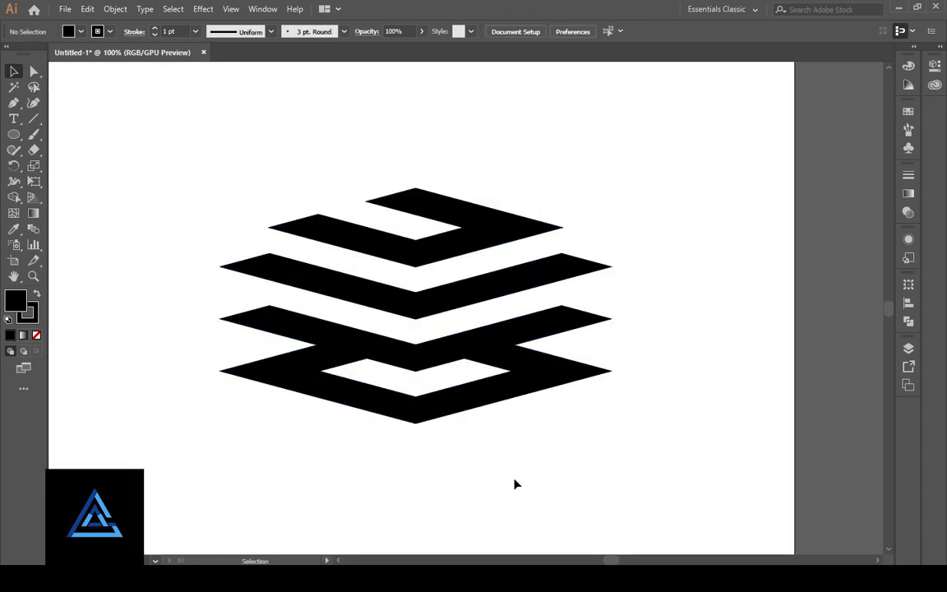
key(ctrl+plus)
drag(425, 435, 477, 449)
click(437, 213)
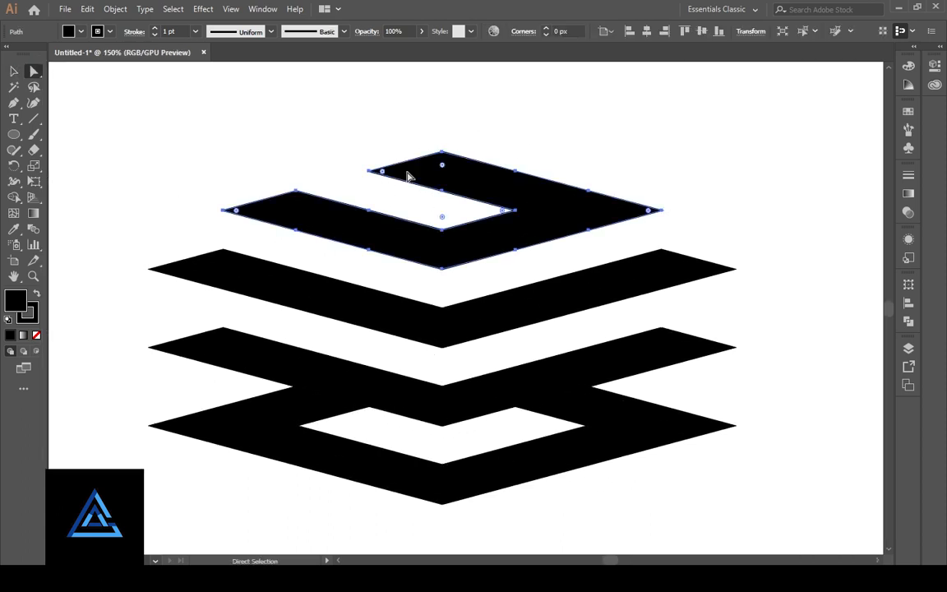
click(393, 192)
Step: Place a duplicate of the whole black logo over the artboard's upper-left edge
key(ctrl+minus)
key(ctrl+minus)
click(32, 74)
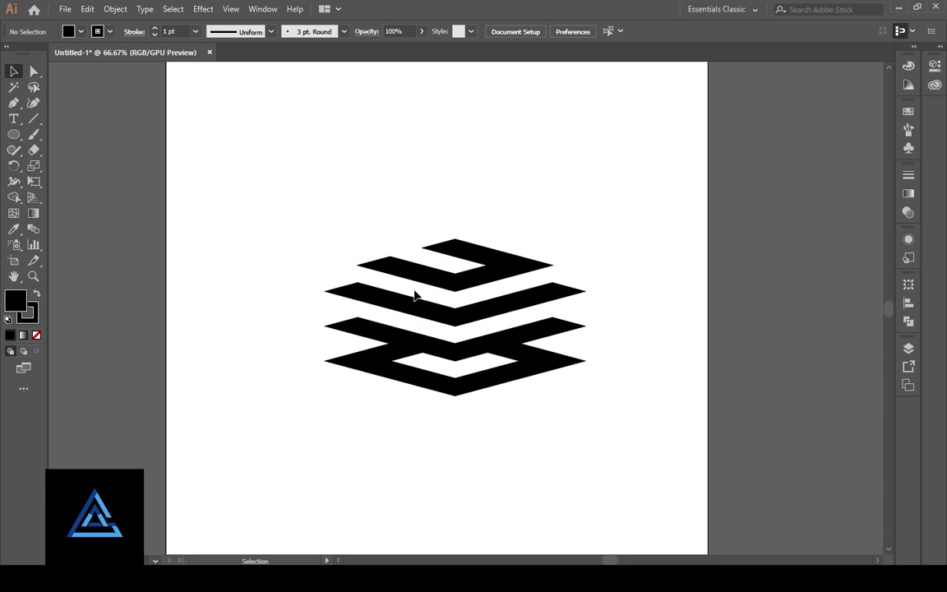
drag(414, 291, 152, 229)
click(240, 380)
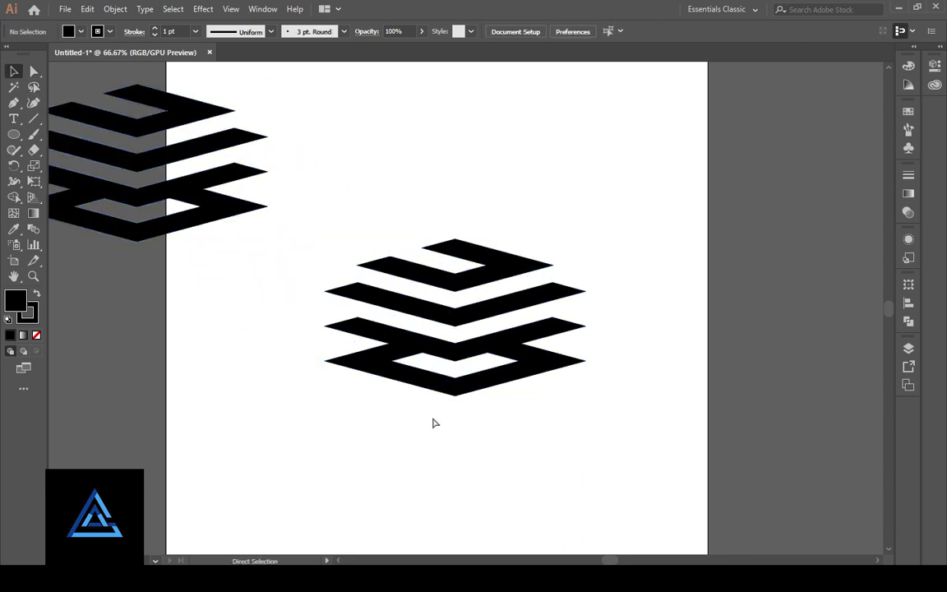
Step: Try rounding the tip of the top shape's upper arm and the peak of its left arm
key(ctrl+plus)
key(ctrl+plus)
click(368, 169)
click(358, 165)
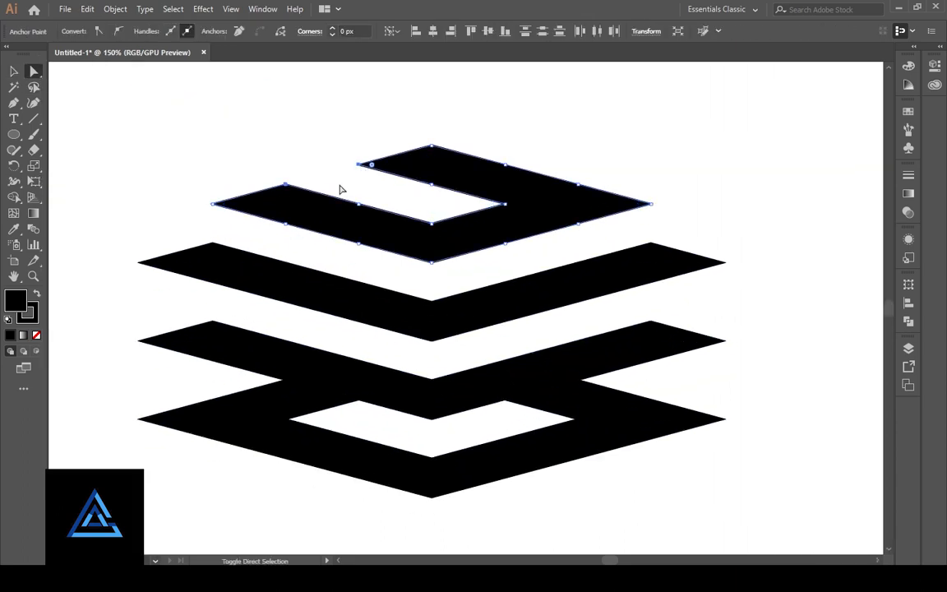
drag(372, 165, 600, 127)
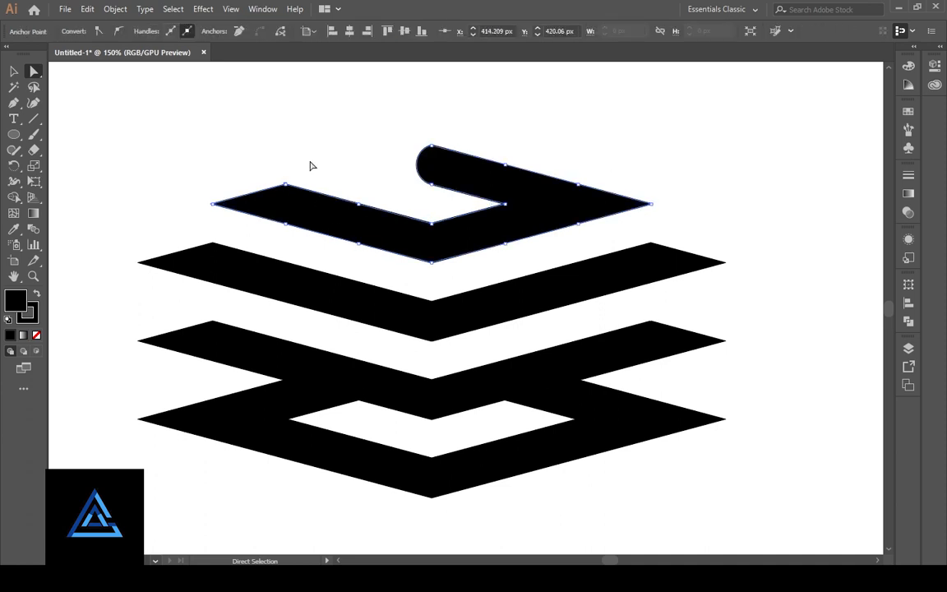
drag(288, 191, 274, 404)
click(293, 144)
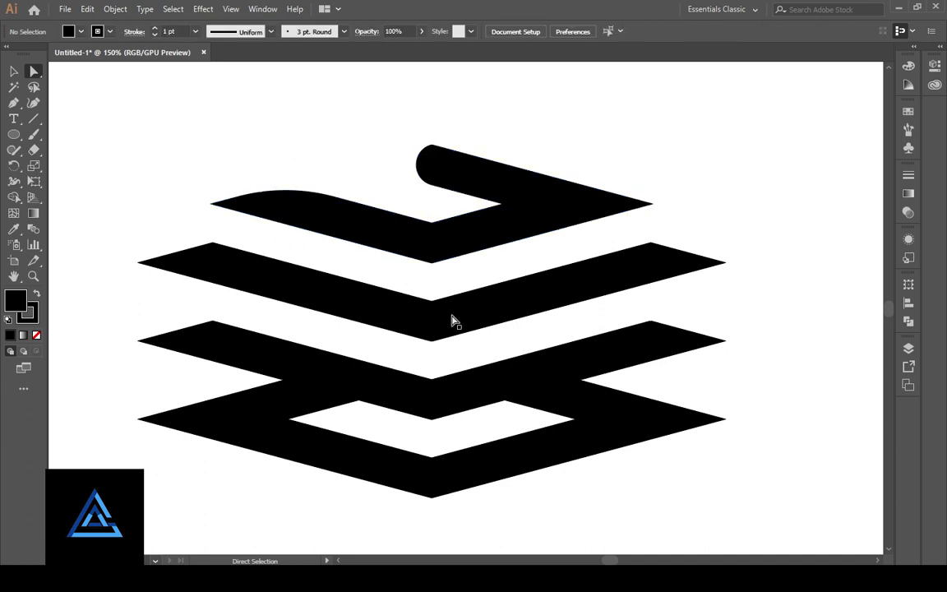
Step: Undo the corner rounding on the logo's top shape
scroll(452, 322, down, 2)
key(ctrl+z)
drag(300, 516, 301, 516)
drag(467, 286, 530, 386)
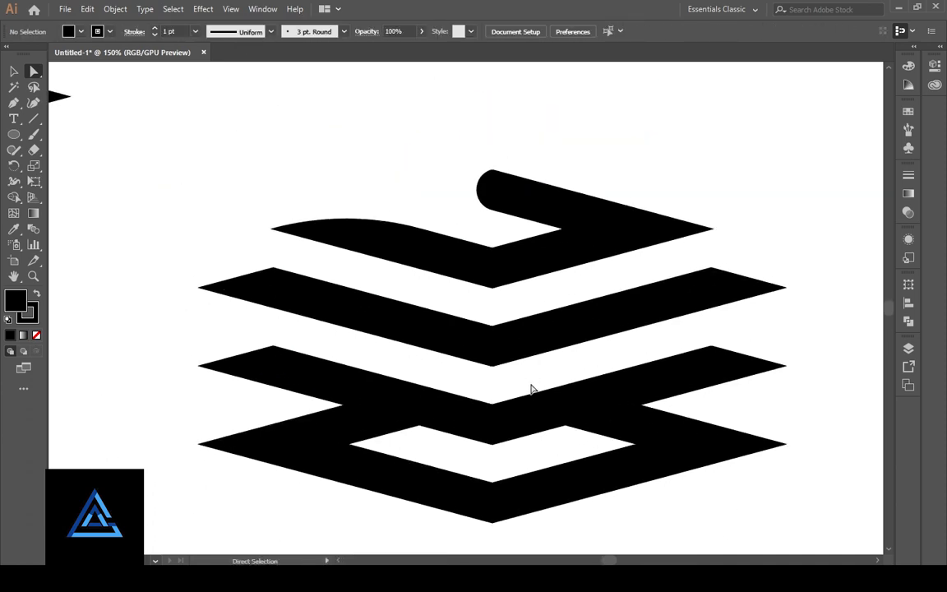
key(ctrl+z)
key(ctrl+z)
click(501, 218)
scroll(507, 386, down, 1)
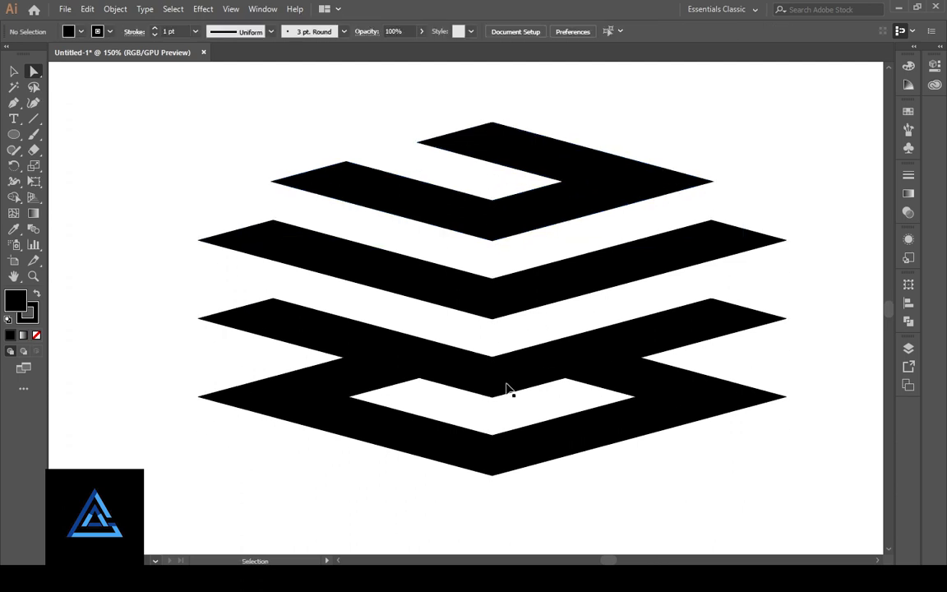
scroll(507, 386, down, 2)
scroll(508, 386, up, 2)
drag(508, 388, 445, 369)
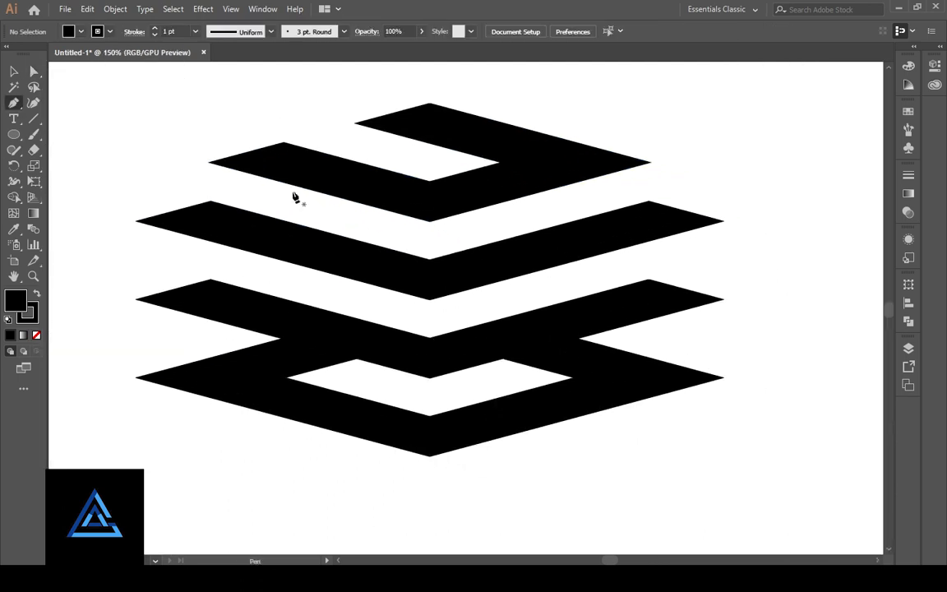
click(283, 143)
click(430, 220)
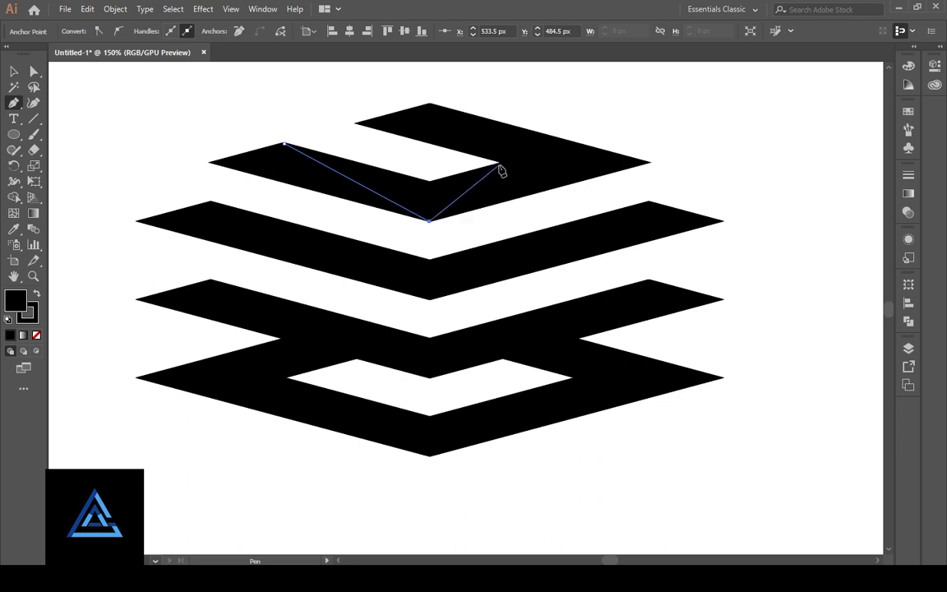
key(ctrl+z)
key(ctrl+z)
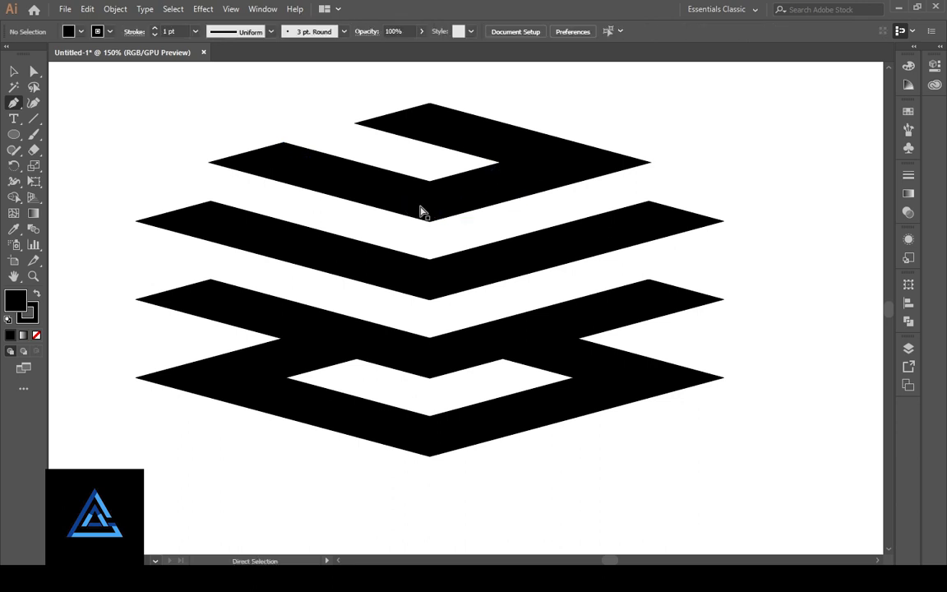
Step: Draw a straight line across the top shape's left arm, from beyond its peak through the shape's lowest vertex
key(ctrl+plus)
scroll(423, 213, up, 2)
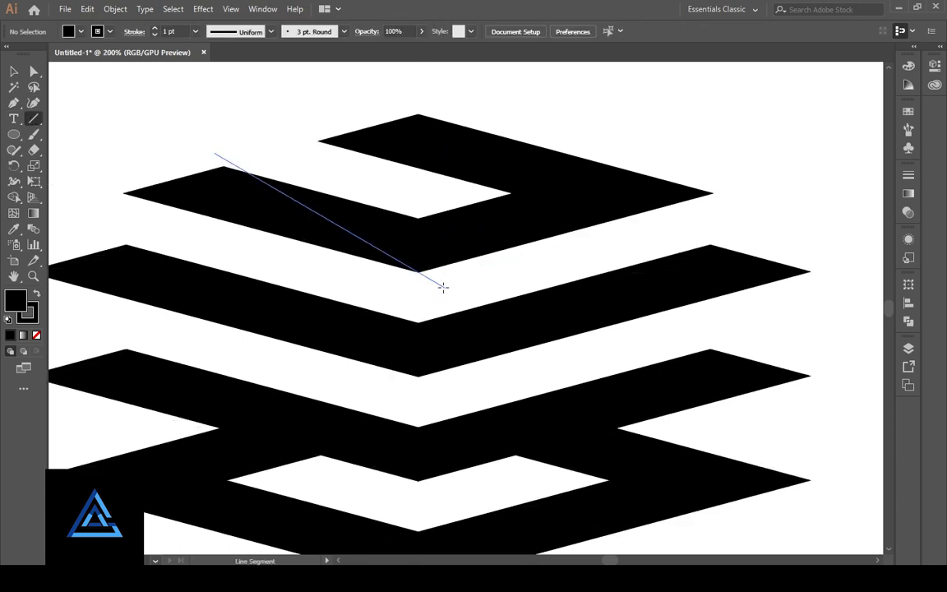
drag(443, 287, 444, 287)
key(a)
drag(214, 154, 206, 157)
click(306, 290)
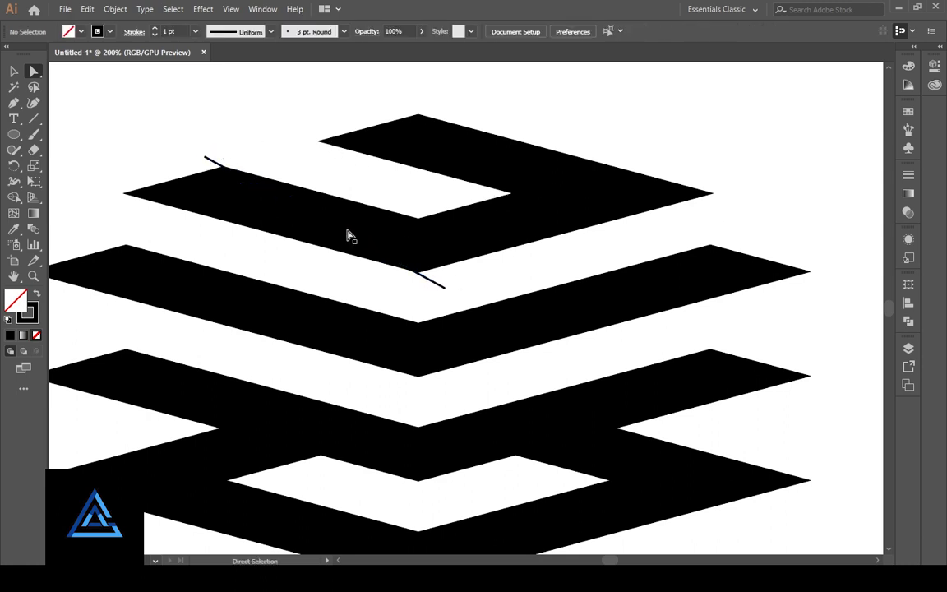
Step: Set the stroke of the line across the top shape's left arm to white (FFFFFF)
click(277, 226)
click(213, 161)
click(31, 314)
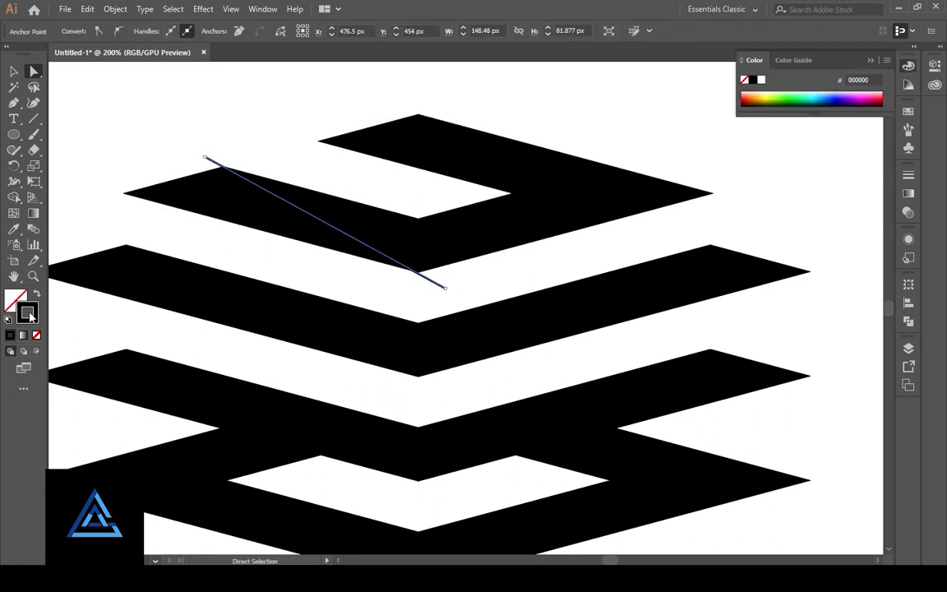
click(762, 80)
click(151, 113)
click(400, 260)
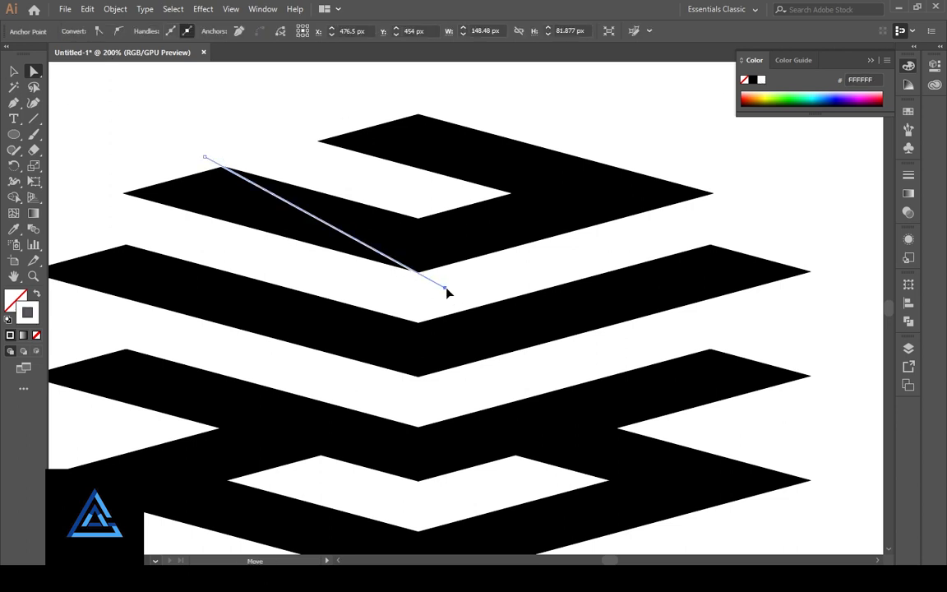
click(415, 301)
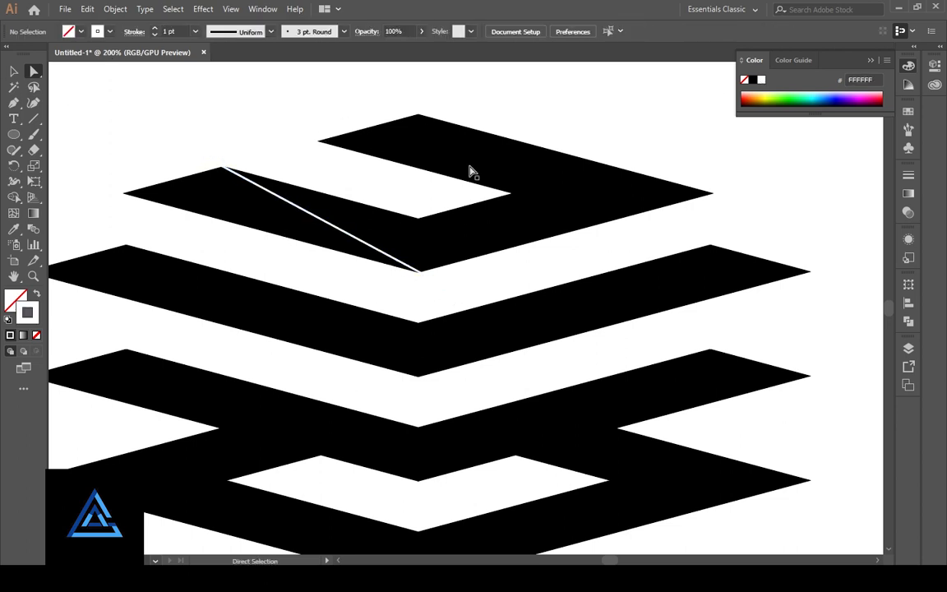
Step: Duplicate the white line onto the top shape's right part and swing its lower end to pass through the inner corner
drag(303, 216, 483, 150)
click(533, 273)
key(a)
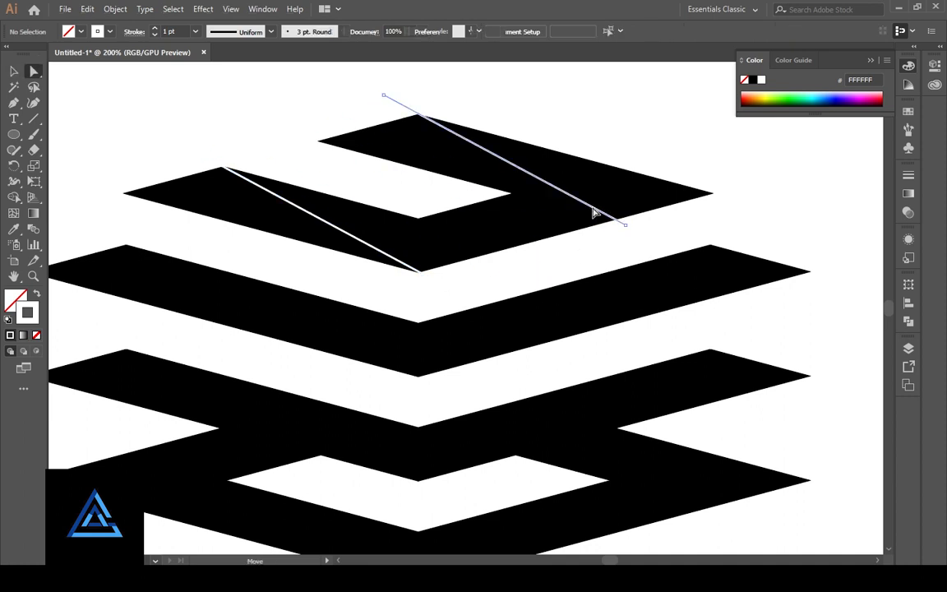
drag(625, 224, 588, 252)
click(586, 272)
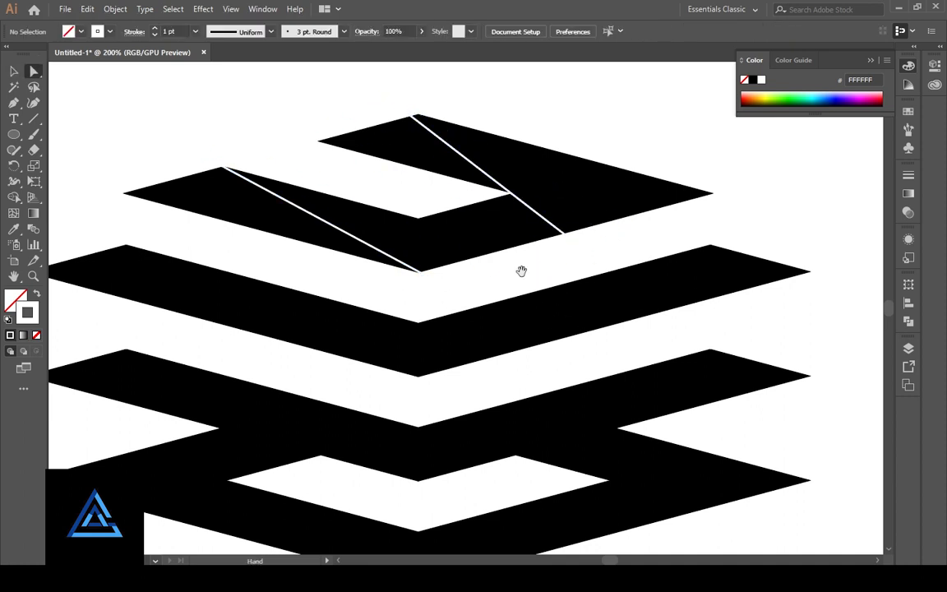
Step: Align the duplicated line with the top shape's upper peak and inner corner by adjusting both of its ends
drag(521, 271, 512, 268)
drag(417, 101, 389, 81)
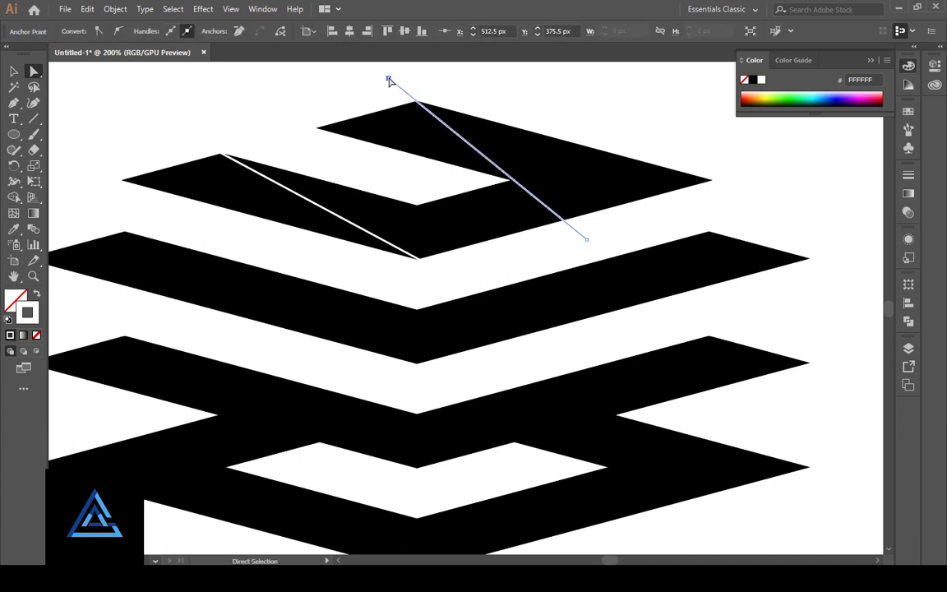
drag(581, 239, 578, 237)
click(549, 244)
key(ctrl+plus)
key(ctrl+plus)
key(ctrl+plus)
drag(518, 148, 726, 335)
key(ctrl+minus)
key(ctrl+minus)
key(ctrl+minus)
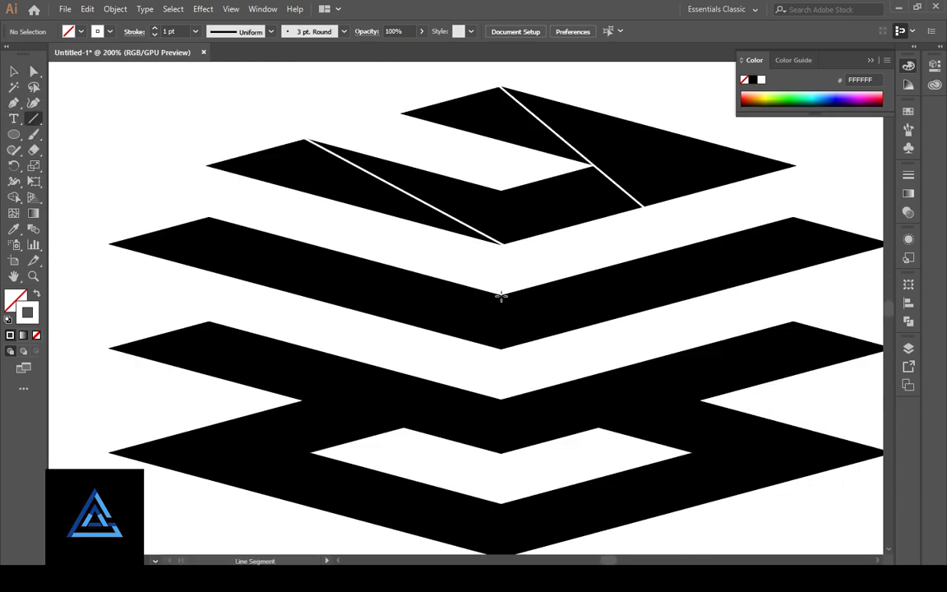
Step: Draw a white line from the second chevron's inner vertex to just beyond its left tip and fine-tune its outer end
mouse_move(501, 296)
mouse_down()
mouse_move(59, 271)
mouse_move(386, 241)
mouse_up()
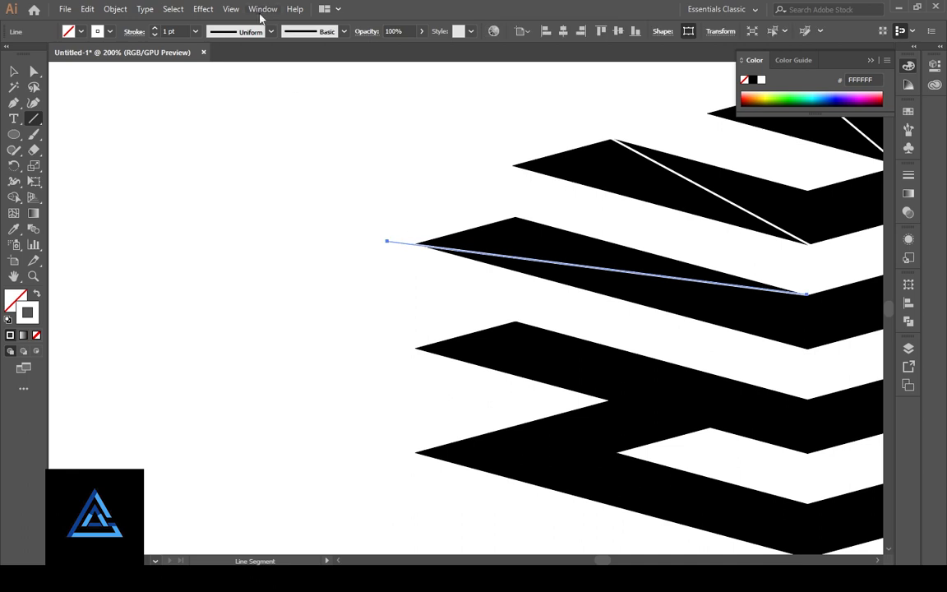
click(235, 12)
click(310, 507)
drag(604, 336, 363, 347)
key(a)
click(274, 318)
drag(146, 253, 149, 249)
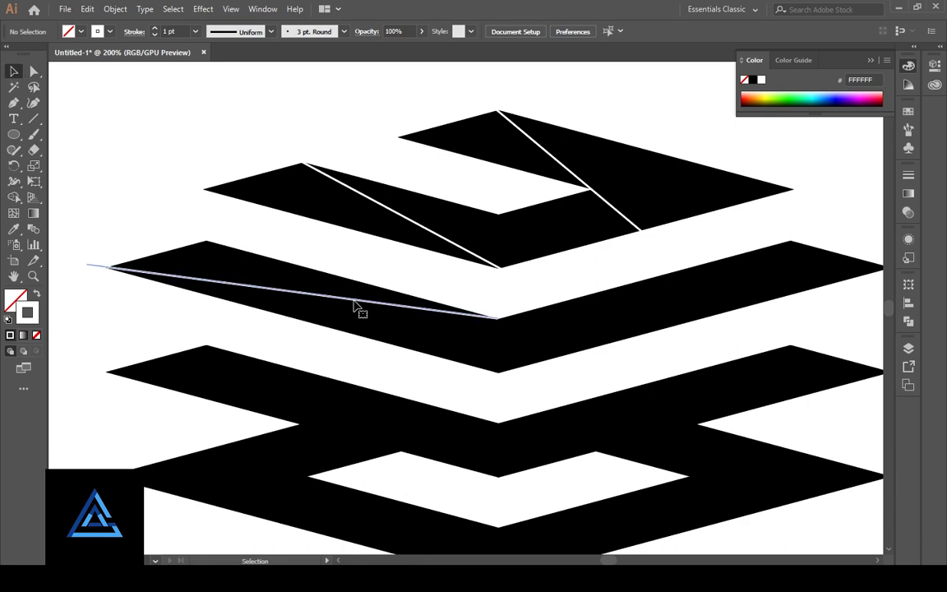
Step: Make a mirrored copy of the second chevron's white line and place it across the right arm
right_click(355, 306)
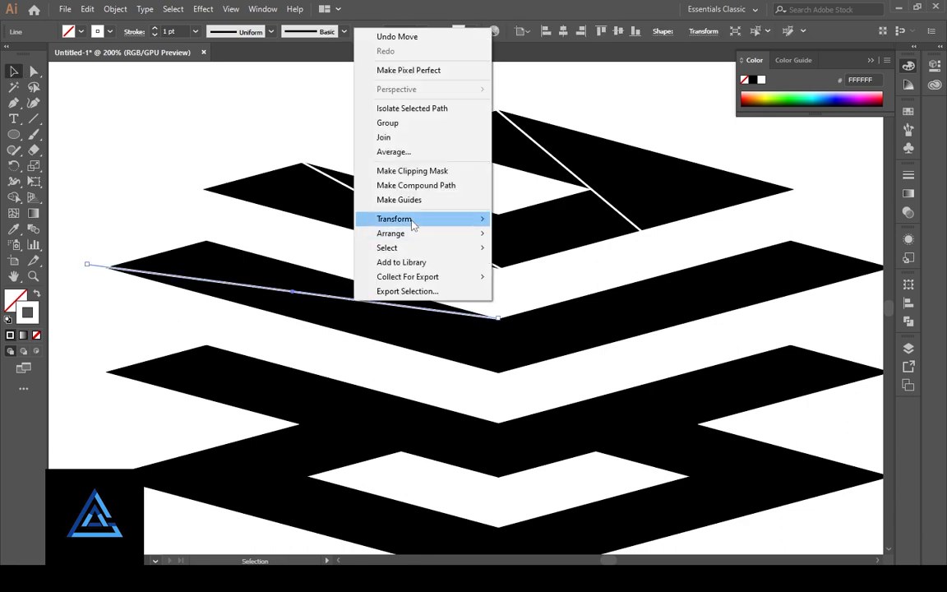
click(534, 262)
click(401, 370)
key(a)
click(623, 288)
drag(342, 283, 750, 285)
scroll(762, 327, right, 2)
click(780, 329)
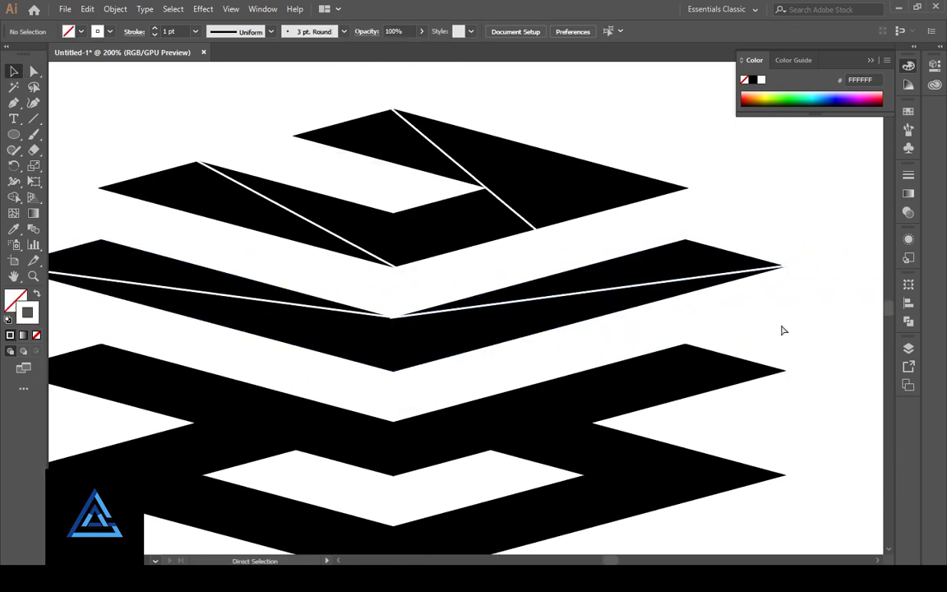
Step: Adjust the mirrored line's ends to reach the second chevron's inner vertex and extend slightly past its right tip
scroll(782, 330, up, 2)
drag(394, 356, 659, 343)
click(554, 272)
key(a)
drag(312, 282, 309, 278)
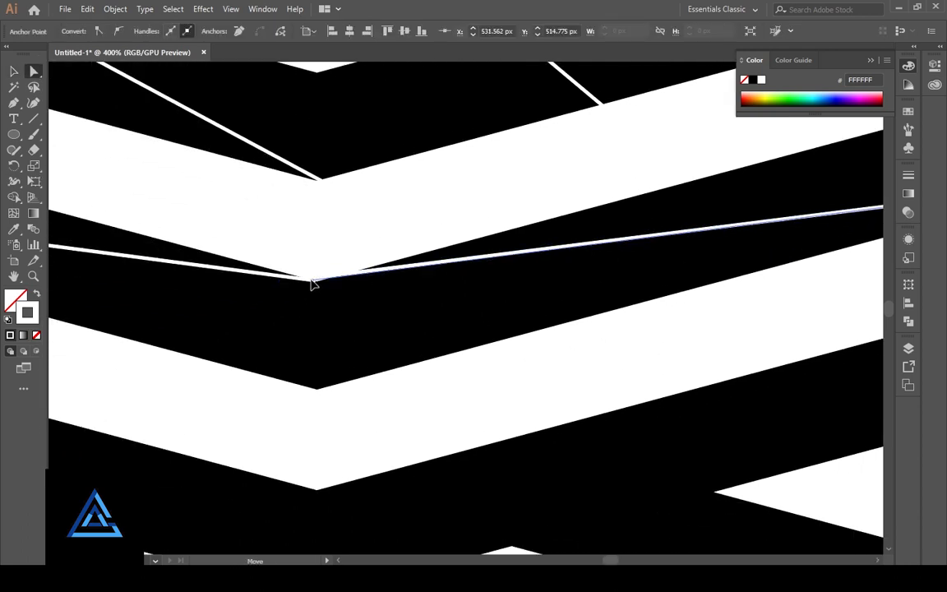
click(585, 379)
drag(585, 379, 247, 467)
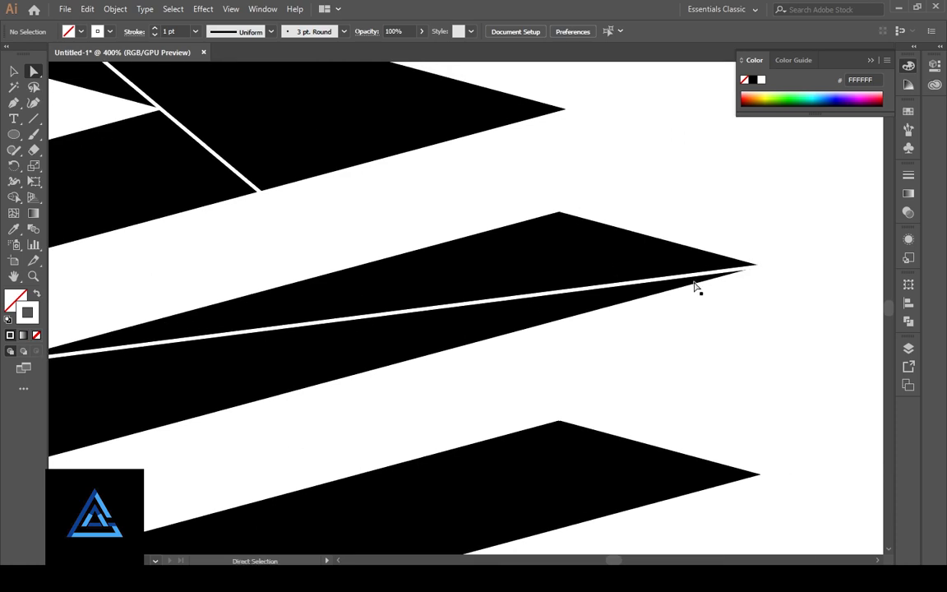
click(770, 266)
drag(790, 263, 790, 259)
click(734, 325)
Step: Move the inner end of the second chevron's right white line to meet the left line exactly at the vertex
drag(247, 411, 699, 409)
drag(362, 391, 442, 306)
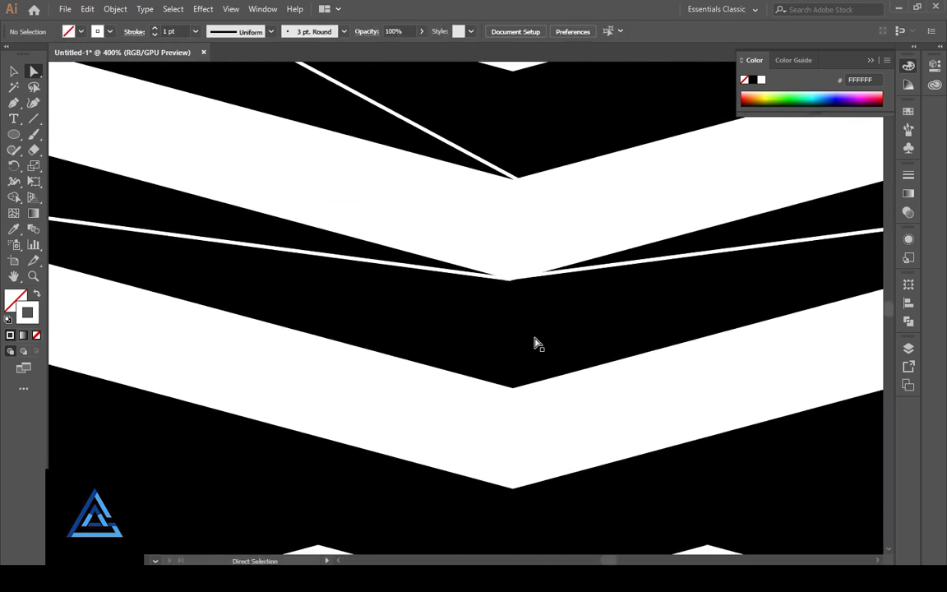
scroll(532, 328, up, 3)
drag(530, 312, 478, 374)
click(571, 270)
click(578, 255)
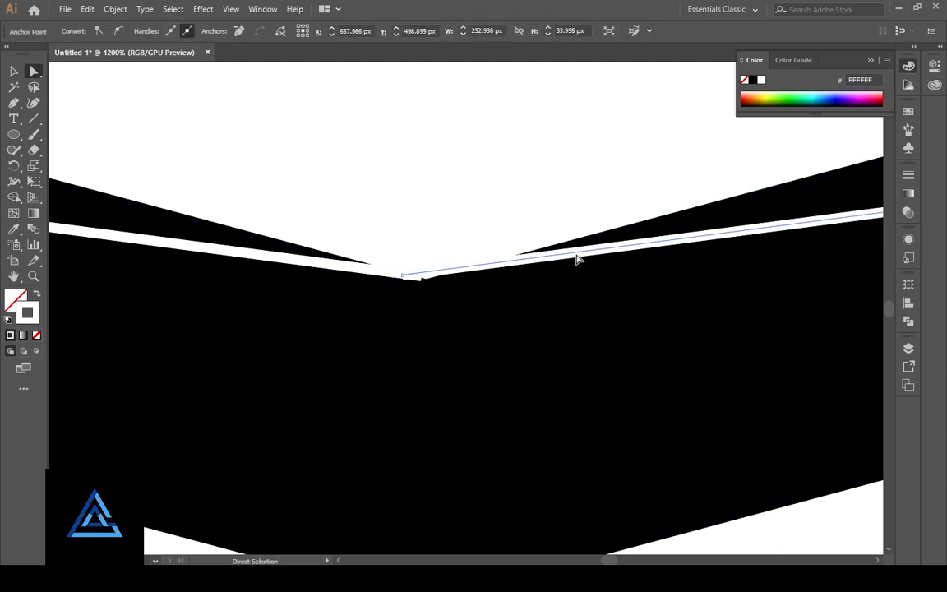
drag(403, 276, 424, 279)
click(474, 247)
click(460, 248)
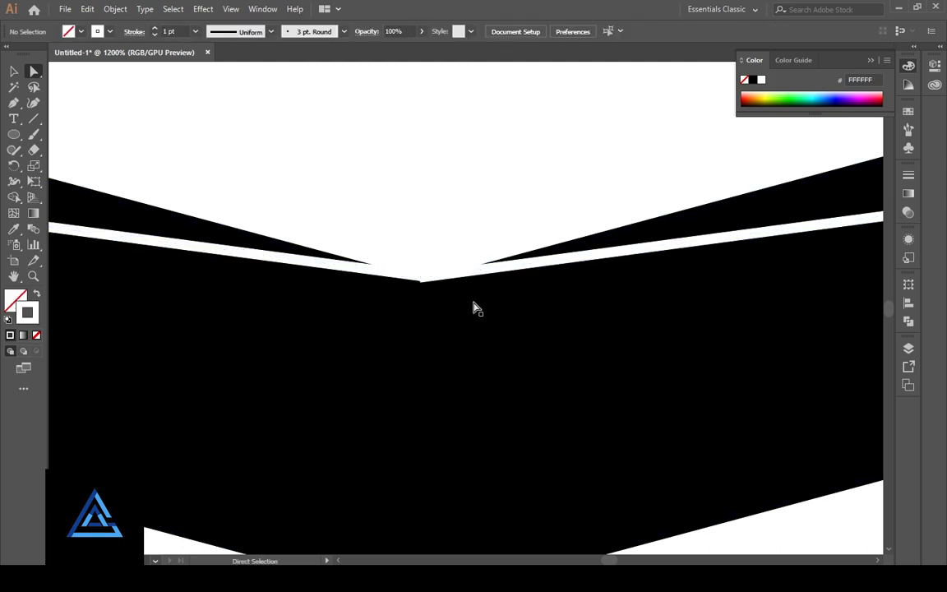
Step: Draw white Pen lines along the third chevron's lower edges on both sides to separate it from the bottom shape
scroll(452, 207, down, 3)
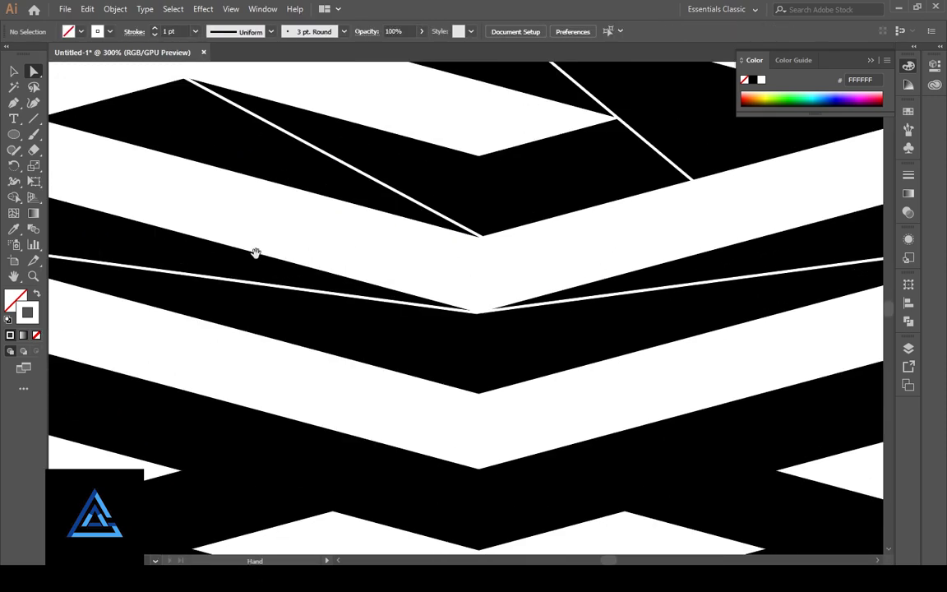
drag(256, 253, 447, 159)
scroll(602, 409, down, 1)
drag(602, 409, 427, 273)
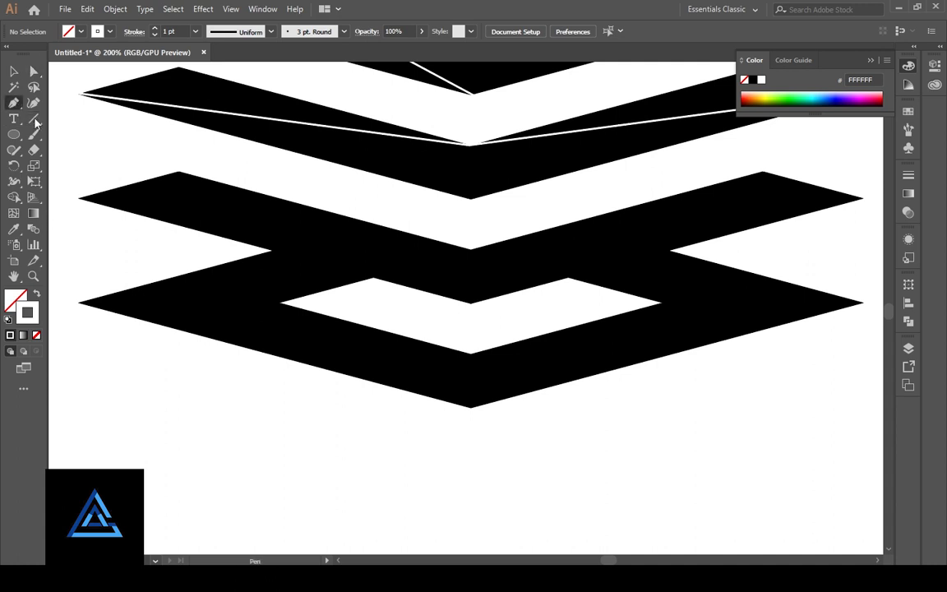
click(199, 230)
click(395, 283)
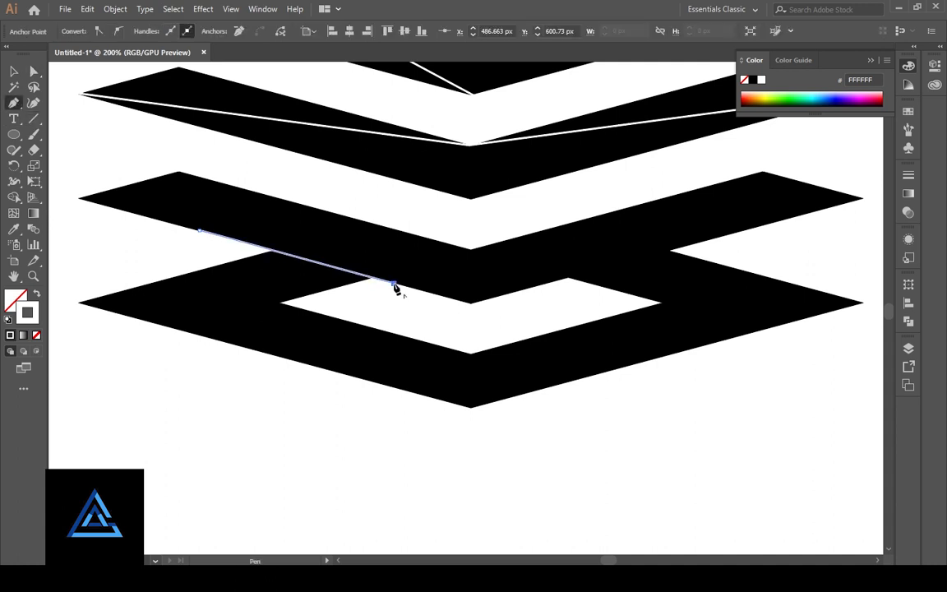
click(544, 283)
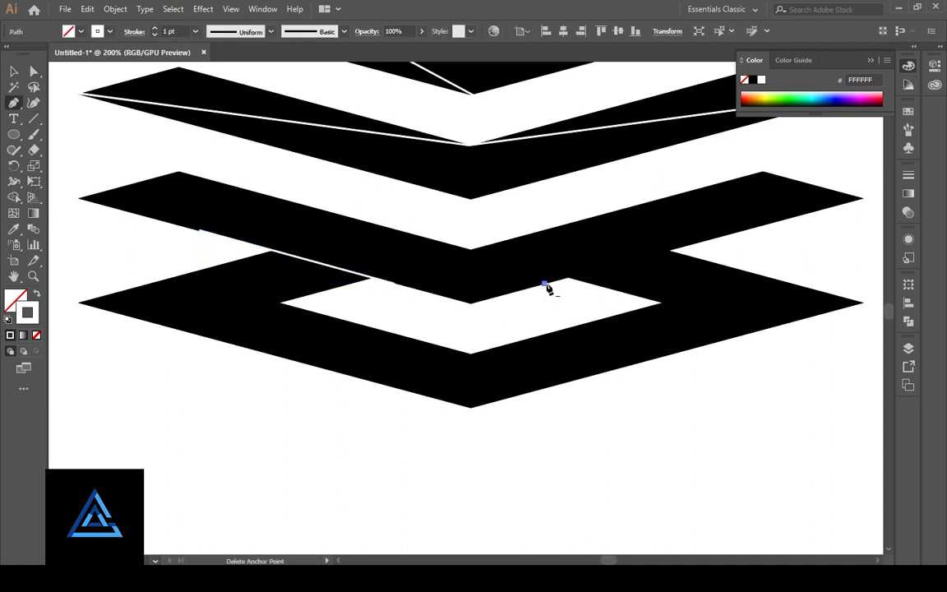
click(732, 234)
key(v)
click(548, 472)
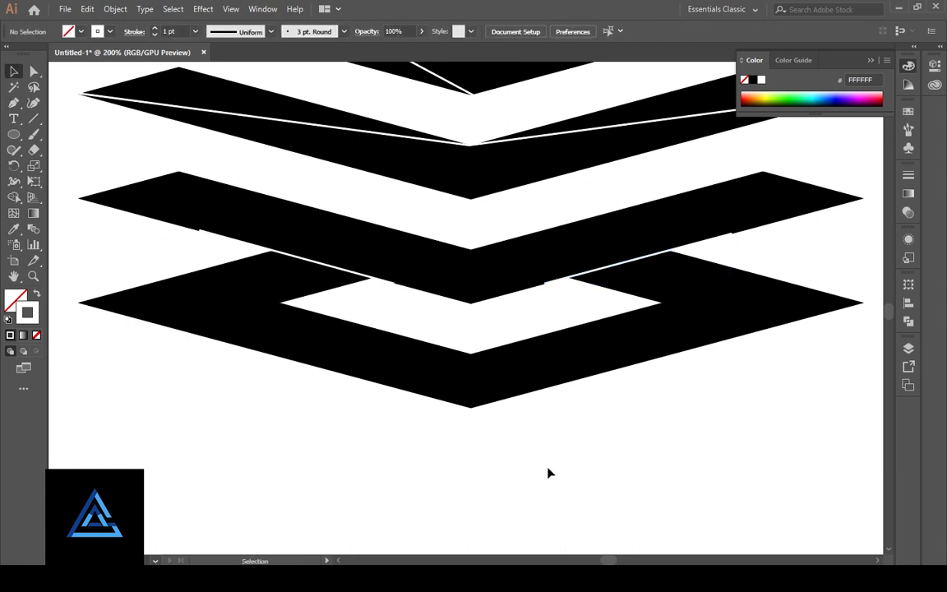
Step: Draw a white line from the third chevron's left peak to its lowest vertex with the Pen tool
drag(544, 398, 542, 488)
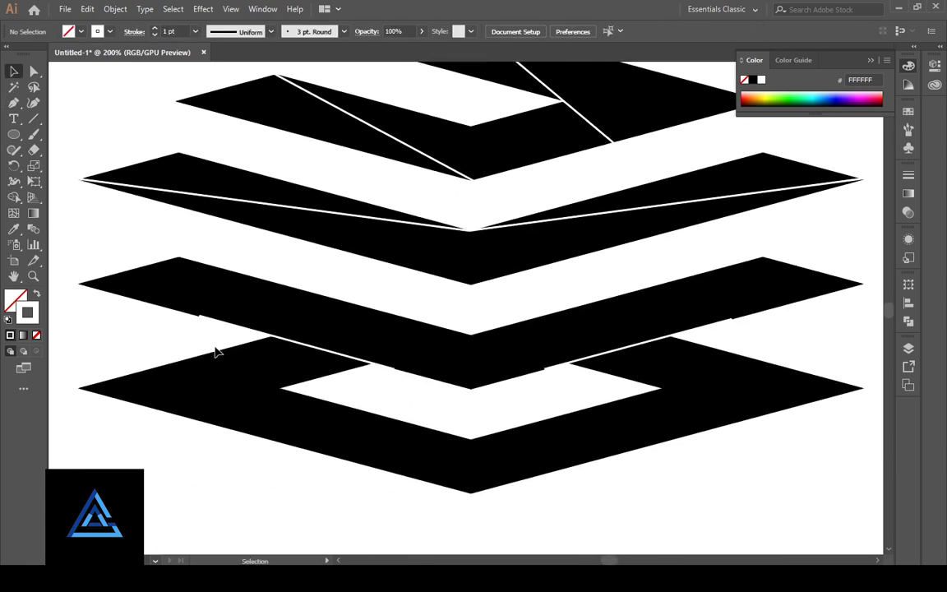
key(ctrl+equal)
drag(263, 386, 381, 425)
click(126, 216)
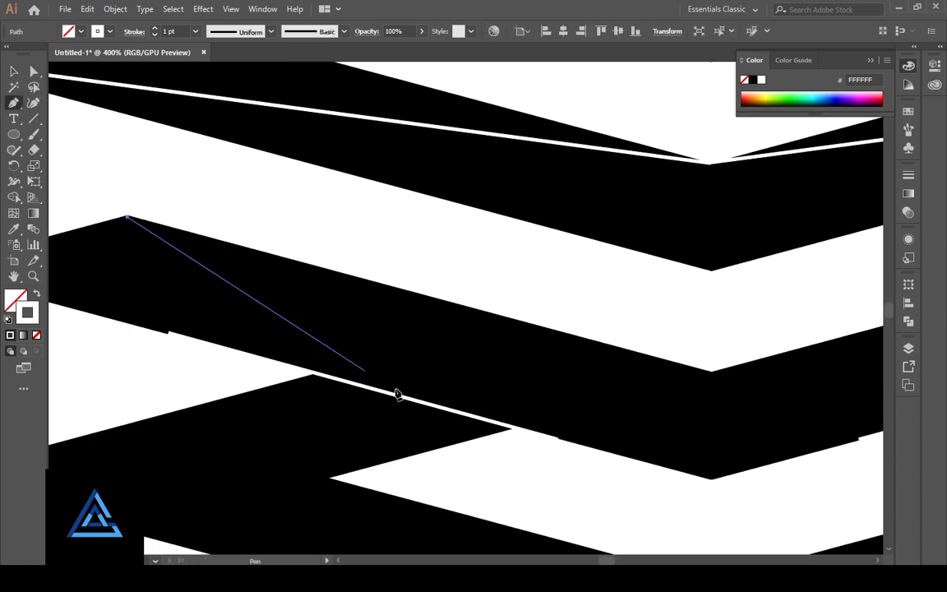
click(712, 479)
Step: Draw a matching white line from the third chevron's right peak to the lowest vertex and nudge the joint onto that vertex
mouse_move(738, 508)
mouse_down()
mouse_move(422, 401)
mouse_move(320, 391)
mouse_up()
click(13, 103)
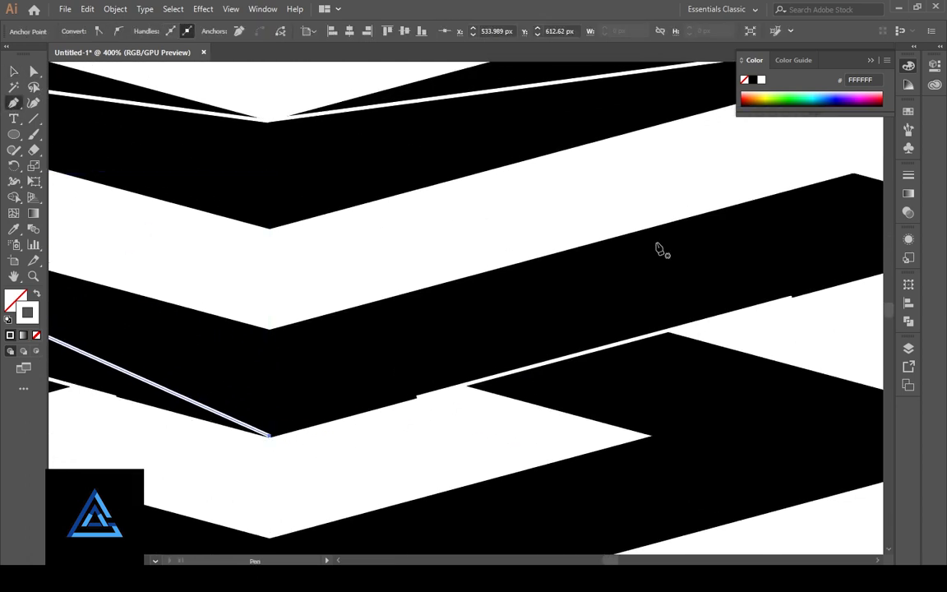
click(853, 175)
click(270, 436)
key(a)
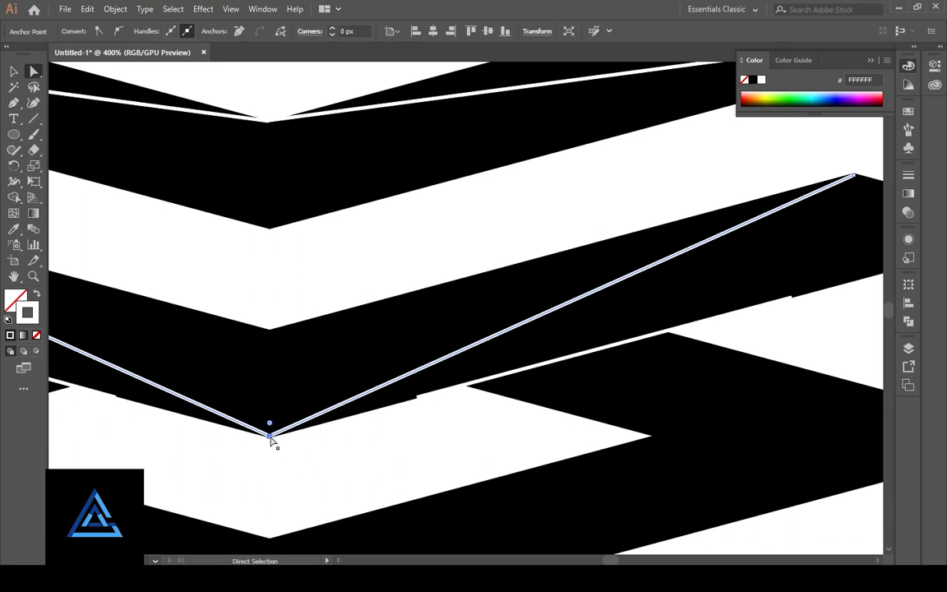
drag(269, 440, 270, 440)
click(333, 442)
Step: Nudge the outer ends of the third chevron's two diagonal lines slightly beyond its right and left peaks
drag(716, 256, 510, 425)
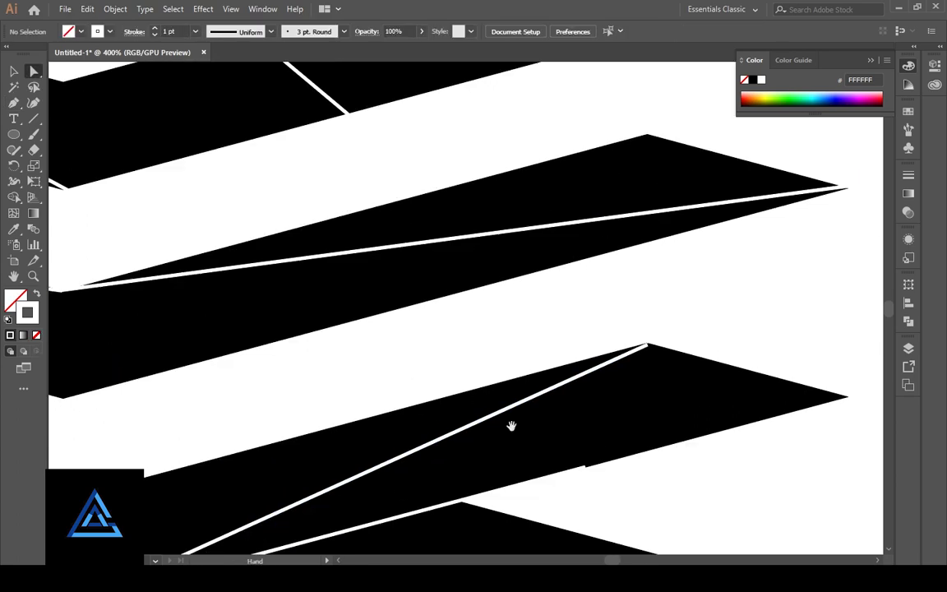
click(648, 345)
drag(649, 347, 655, 344)
drag(486, 426, 944, 402)
drag(233, 320, 225, 316)
click(329, 304)
drag(849, 387, 852, 362)
drag(567, 353, 324, 264)
drag(420, 524, 387, 346)
key(ctrl+minus)
key(ctrl+minus)
key(ctrl+minus)
key(ctrl+minus)
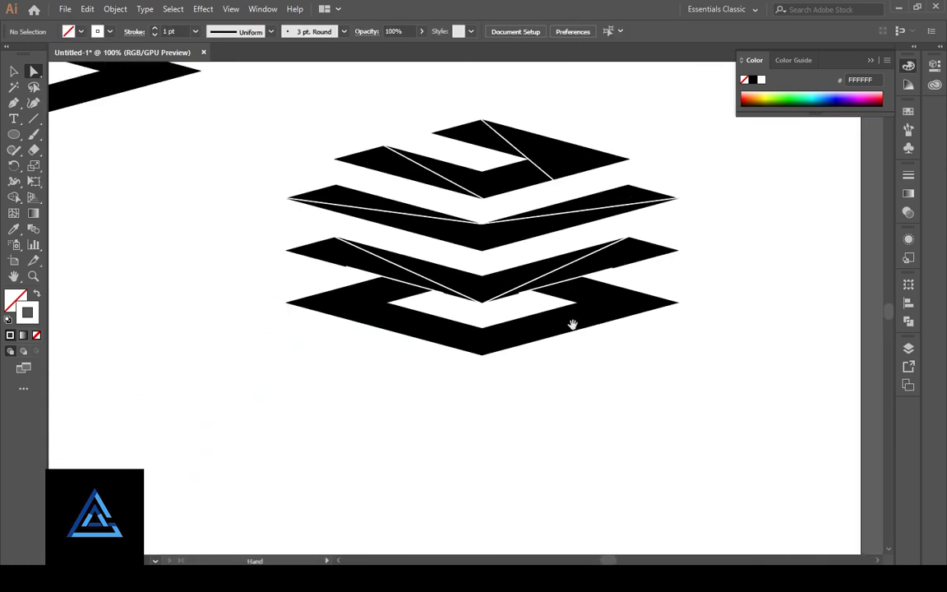
drag(571, 324, 564, 363)
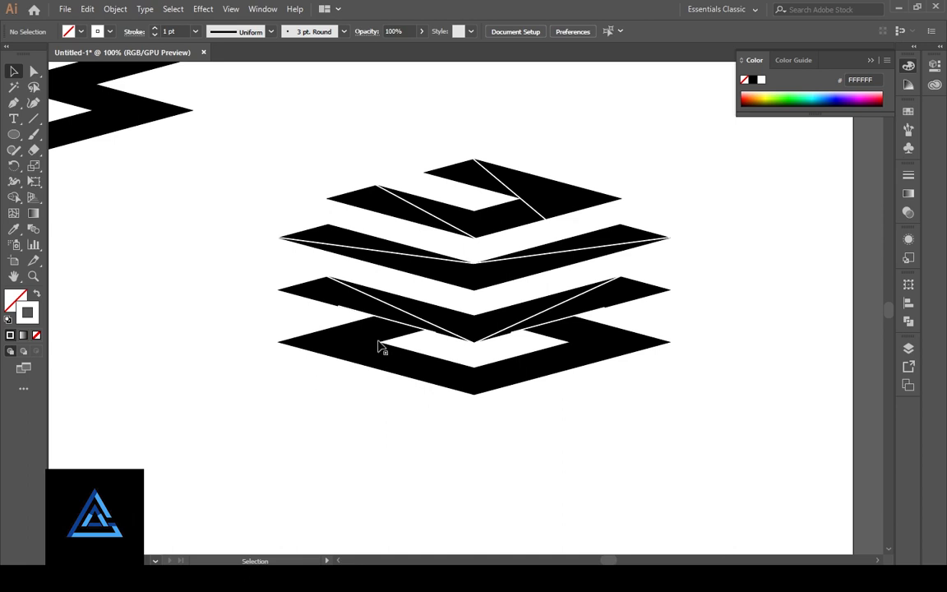
Step: Draw a white Pen line from the bottom layer's left peak down to its left inner corner
click(376, 315)
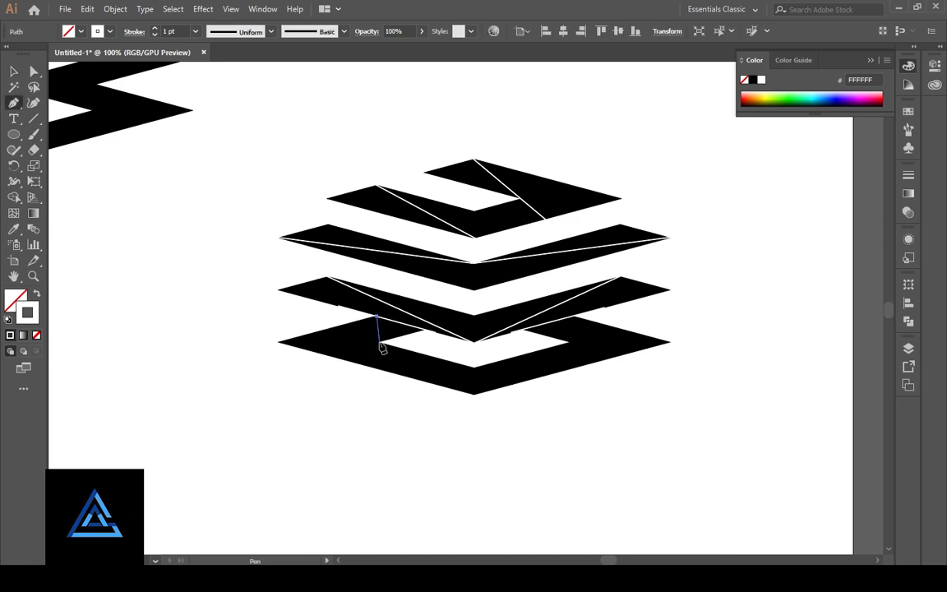
key(ctrl+plus)
key(ctrl+plus)
key(ctrl+plus)
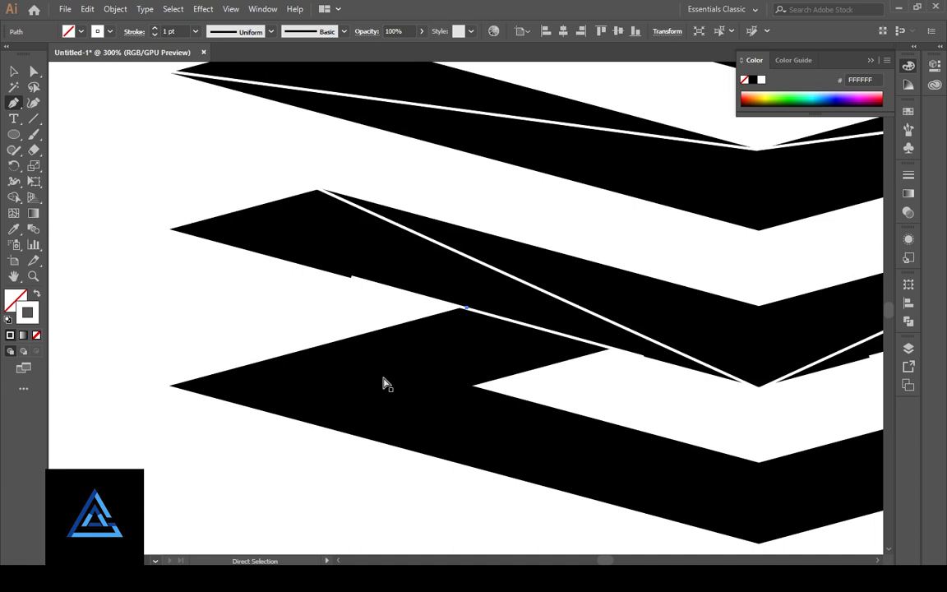
click(472, 386)
Step: Move the end points of the left cut line slightly beyond the bottom layer's peak and inner corner
key(a)
click(468, 310)
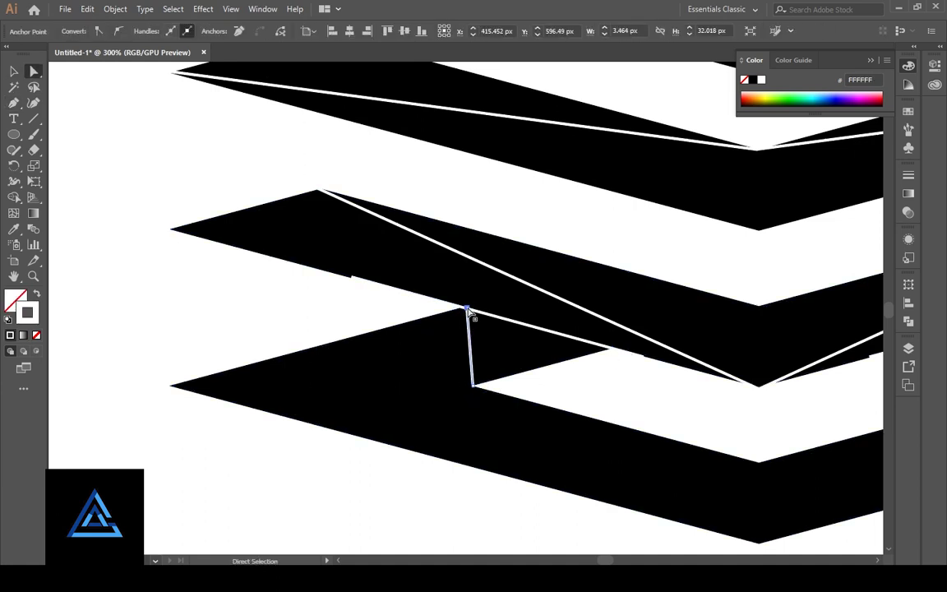
drag(467, 309, 469, 305)
click(496, 329)
click(467, 304)
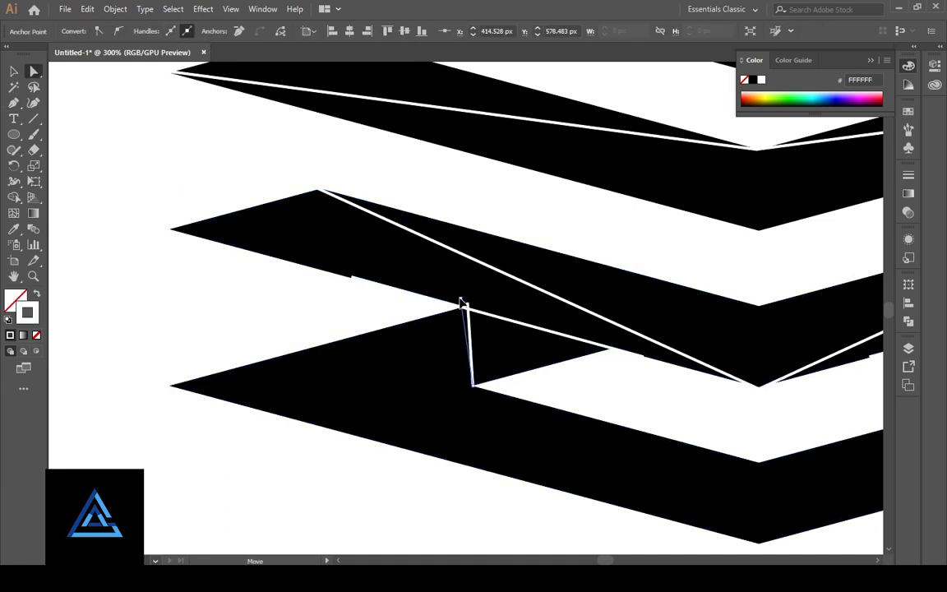
click(478, 397)
click(473, 386)
click(558, 401)
Step: Draw a matching white line from the bottom layer's right peak to its right inner corner, with the upper end slightly beyond the peak
drag(732, 406, 450, 413)
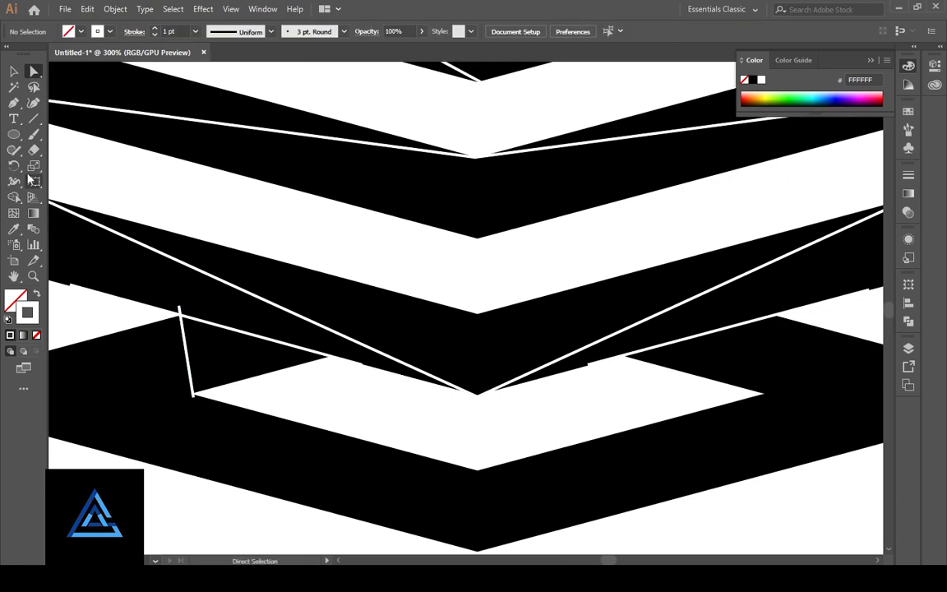
click(778, 309)
key(a)
key(ctrl+plus)
key(ctrl+plus)
scroll(463, 419, down, 2)
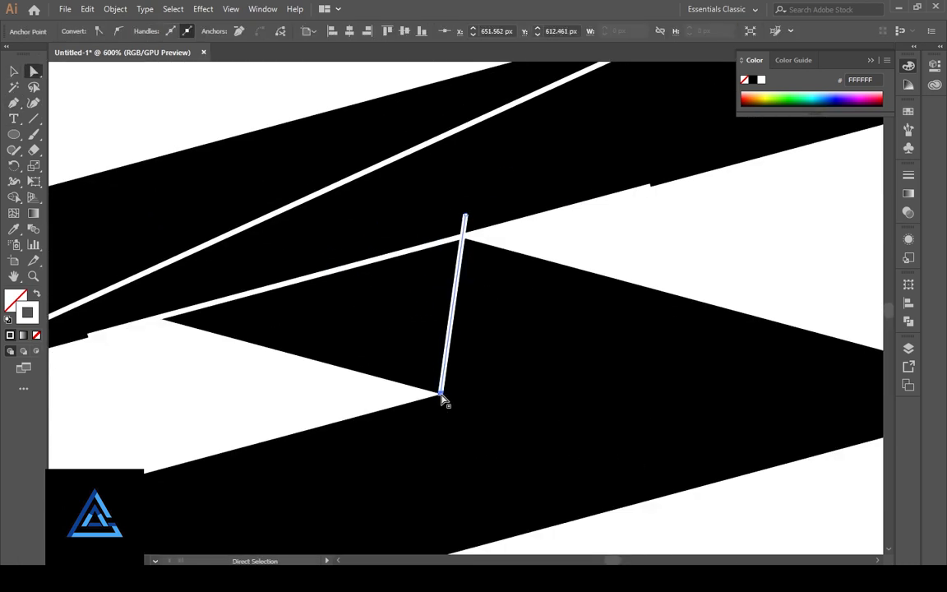
key(ctrl+minus)
key(ctrl+minus)
key(ctrl+minus)
key(ctrl+minus)
drag(516, 414, 593, 499)
key(v)
click(120, 137)
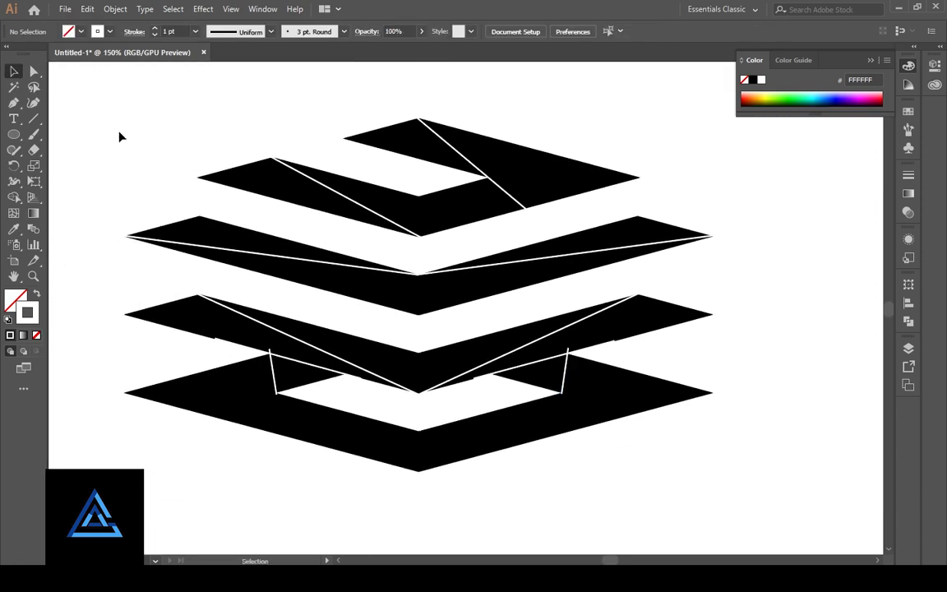
Step: Select all artwork and split the layers into separate facets along the white lines with the Shape Builder tool
key(ctrl+a)
click(14, 198)
click(269, 186)
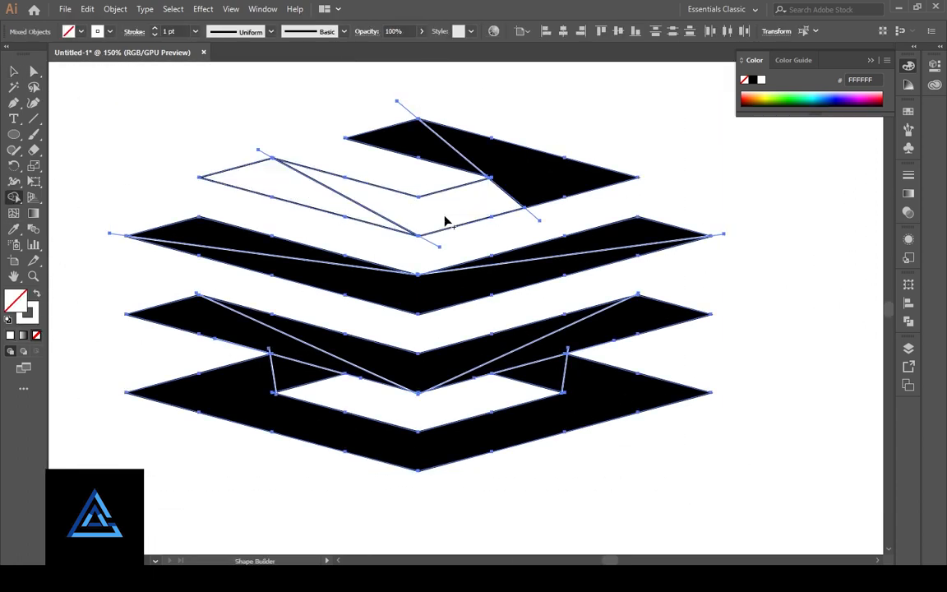
click(526, 161)
click(433, 168)
click(527, 222)
click(246, 222)
click(292, 249)
click(395, 283)
click(247, 325)
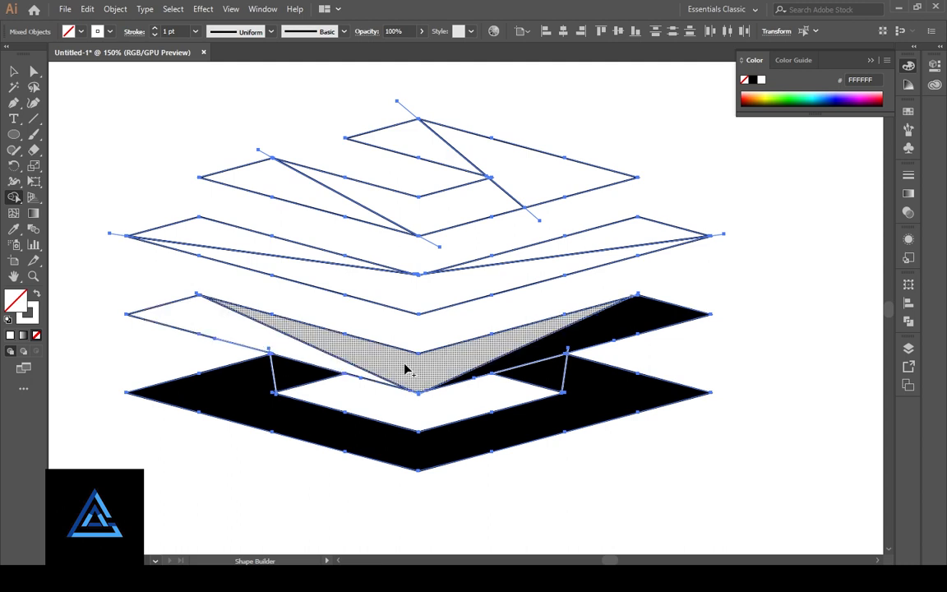
click(407, 370)
click(575, 329)
click(551, 376)
click(371, 446)
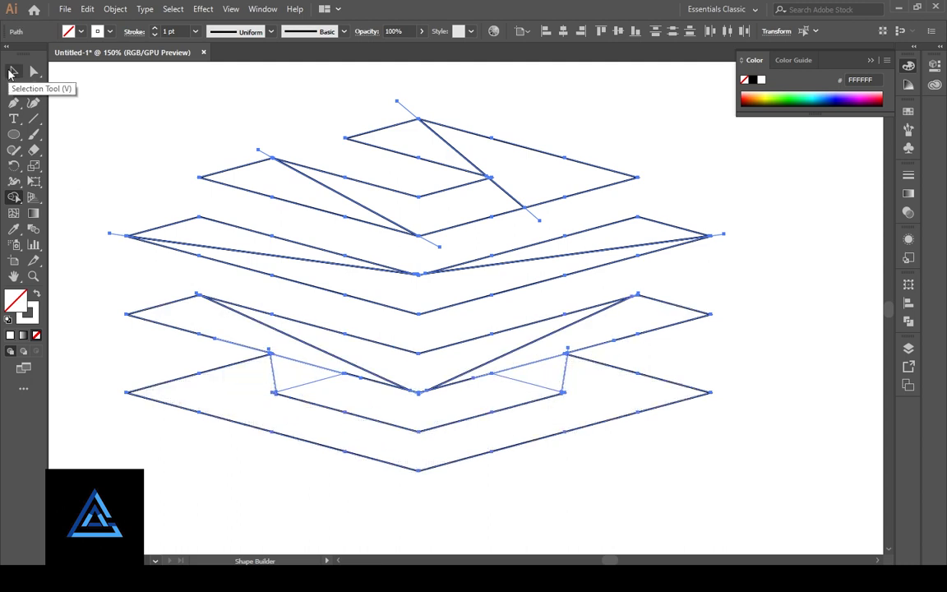
Step: Examine the split outline pieces of the top layer around the diagonal cuts
click(13, 72)
click(63, 142)
click(301, 177)
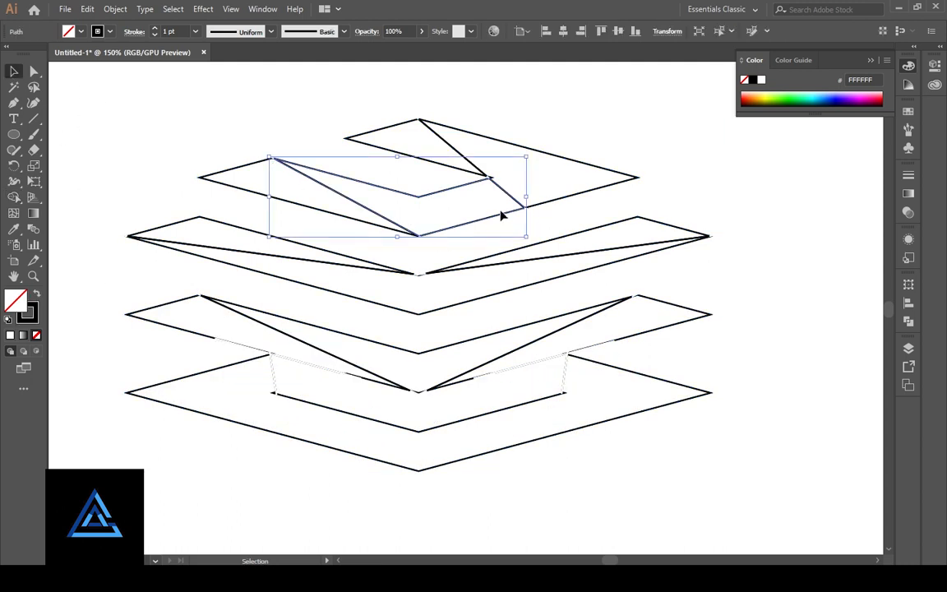
click(506, 204)
click(510, 196)
click(543, 227)
key(ctrl+equal)
key(ctrl+equal)
key(ctrl+equal)
key(ctrl+minus)
key(ctrl+minus)
key(ctrl+minus)
key(ctrl+minus)
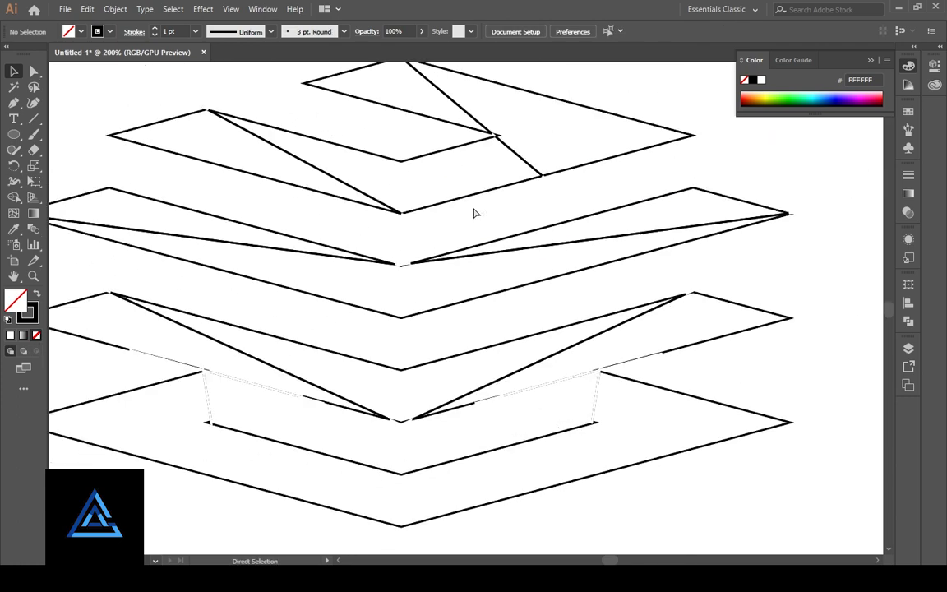
Step: Select the logo pieces, swap their fill and stroke to get black fills, and remove the stroke
key(ctrl+a)
click(37, 294)
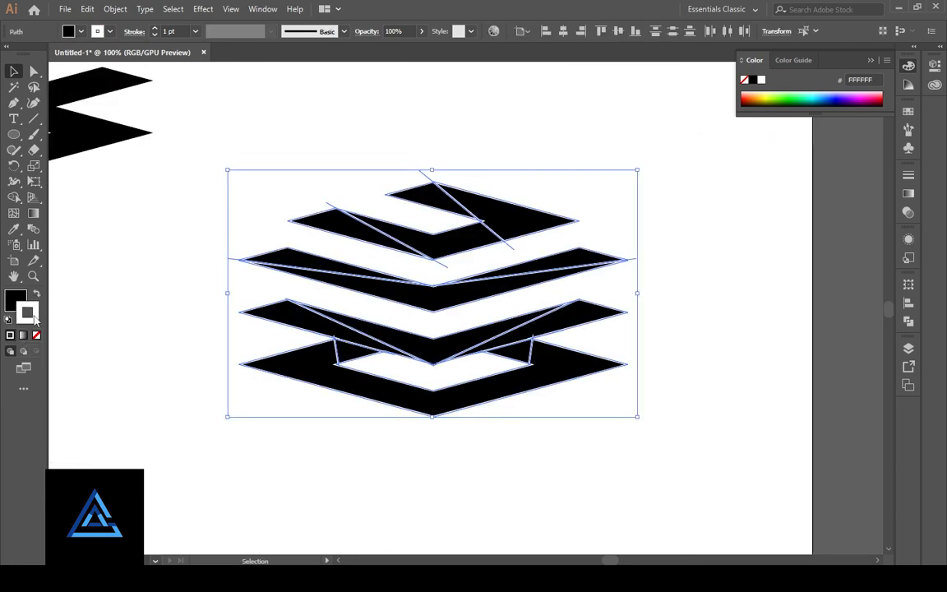
click(204, 444)
Step: Delete the leftover sliver at the second chevron's inner vertex and the stray line ends below the top layer
key(ctrl+equal)
key(ctrl+equal)
key(ctrl+equal)
key(ctrl+equal)
key(ctrl+equal)
key(ctrl+equal)
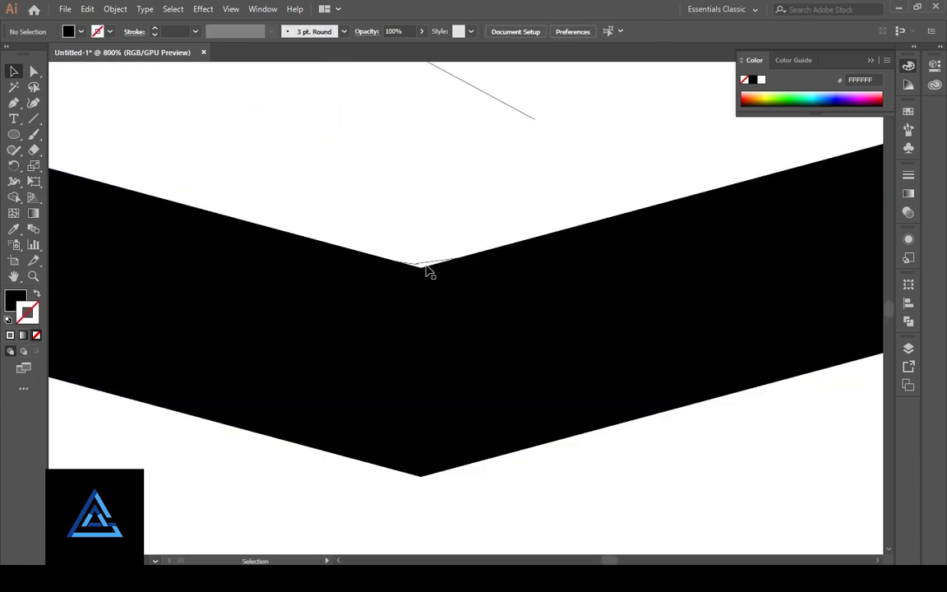
click(427, 269)
key(Delete)
scroll(562, 255, up, 2)
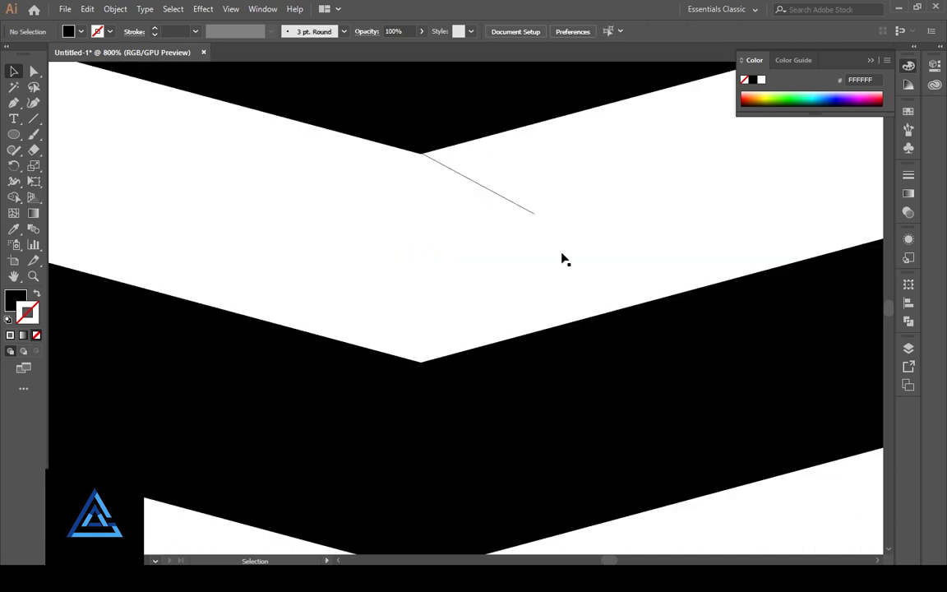
click(502, 195)
key(Delete)
scroll(474, 241, up, 2)
drag(740, 165, 375, 371)
click(672, 346)
key(Delete)
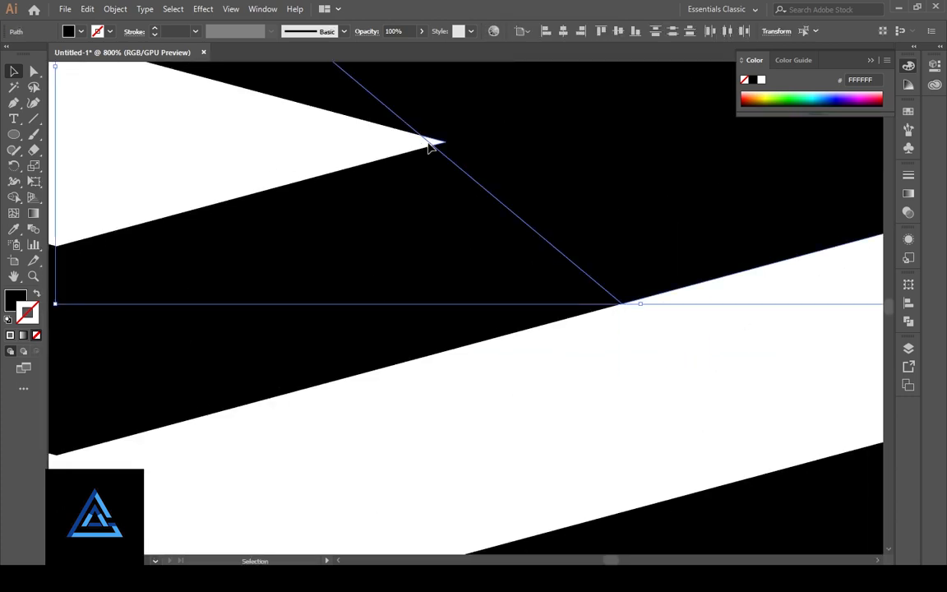
Step: Delete the stray line ends above the top layer's peaks
scroll(332, 258, up, 2)
click(494, 264)
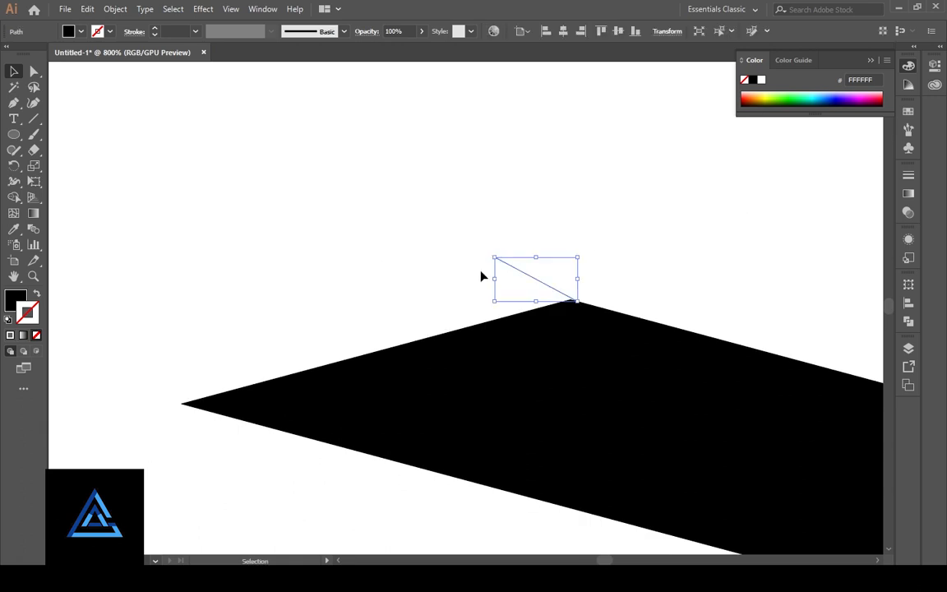
scroll(560, 296, left, 2)
scroll(588, 238, right, 2)
key(Delete)
key(ctrl+minus)
key(ctrl+minus)
key(ctrl+minus)
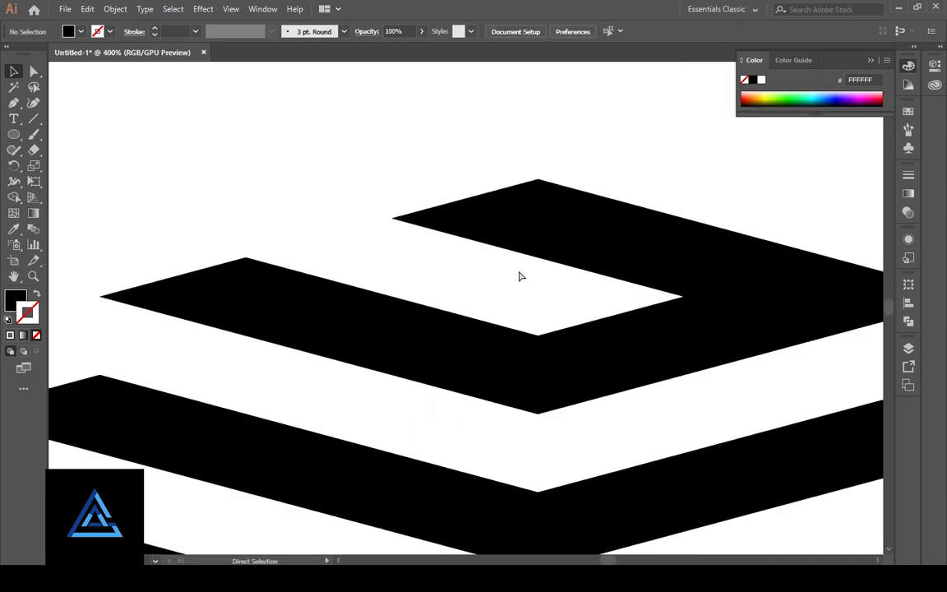
Step: Delete the stray line ends at the second chevron's outer tips and the third chevron's left peak
key(Delete)
scroll(736, 256, right, 2)
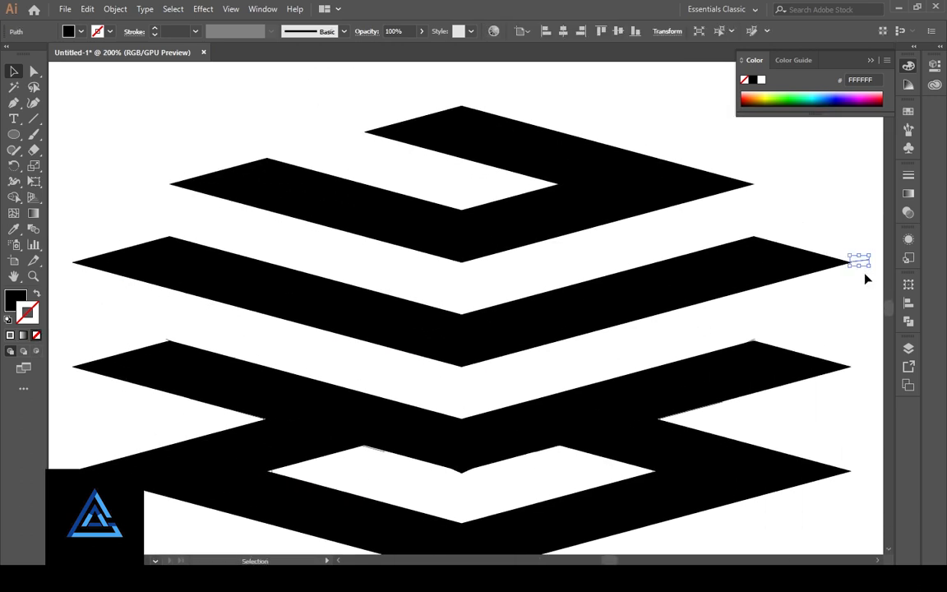
scroll(601, 459, down, 2)
scroll(601, 459, left, 2)
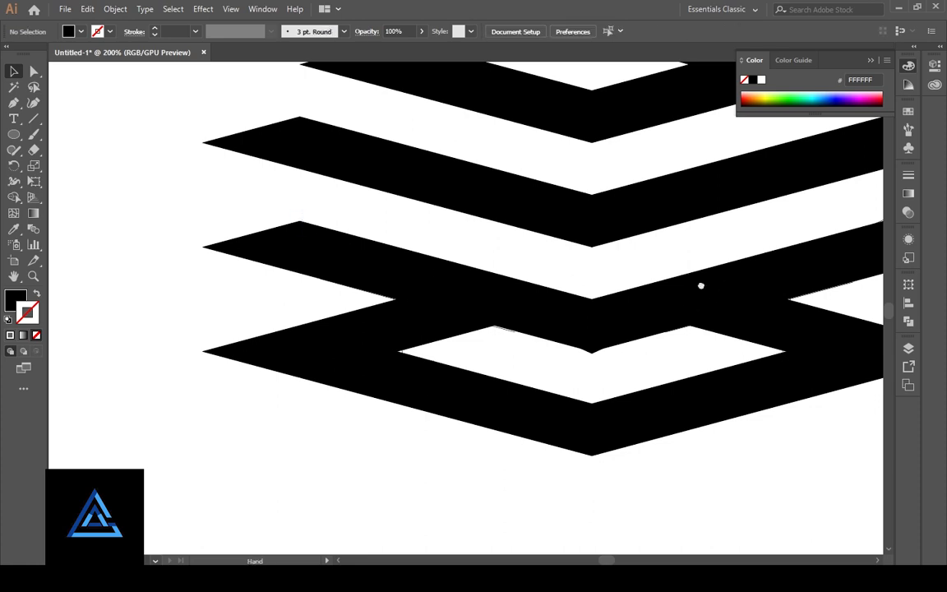
Step: Delete the stray pieces at the third chevron's right peak and along its lower-right edge
scroll(700, 285, right, 2)
click(744, 220)
key(ctrl+plus)
key(ctrl+plus)
key(ctrl+plus)
key(ctrl+plus)
key(Delete)
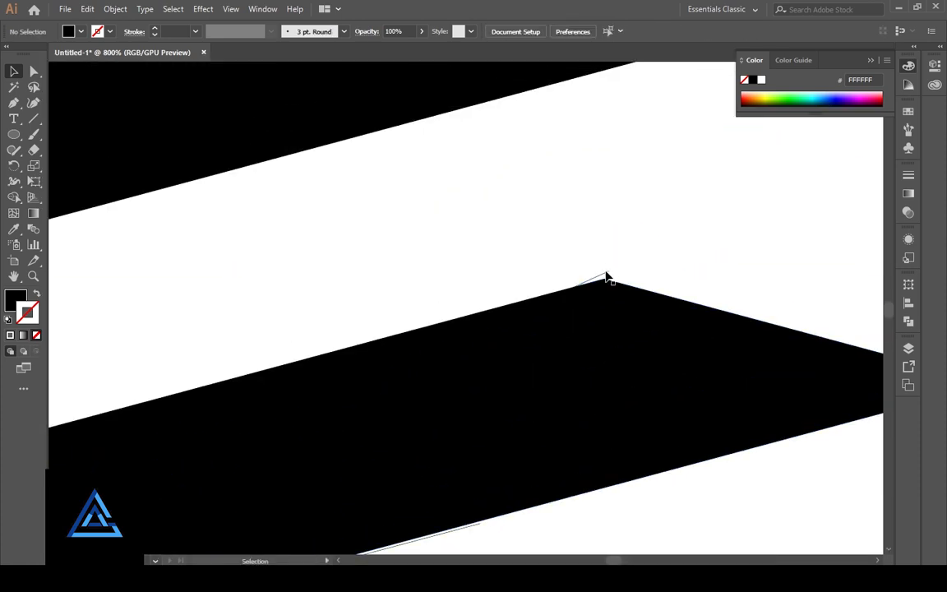
click(606, 277)
scroll(538, 421, down, 3)
scroll(629, 306, right, 2)
key(Delete)
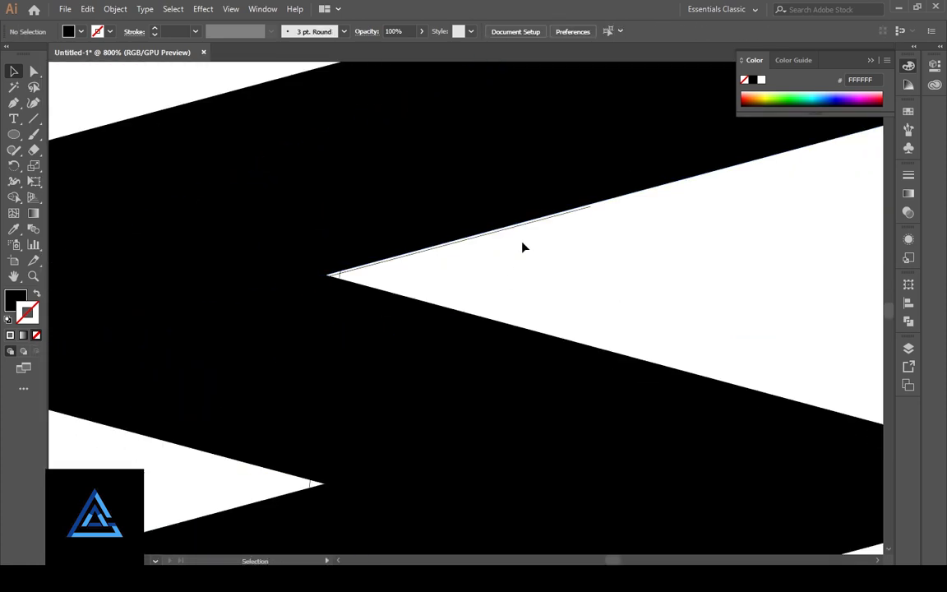
click(522, 227)
key(Delete)
key(Delete)
Step: Delete the leftovers at the bottom layer's right inner corner and along the third chevron's underside to its lowest vertex
drag(290, 438, 479, 236)
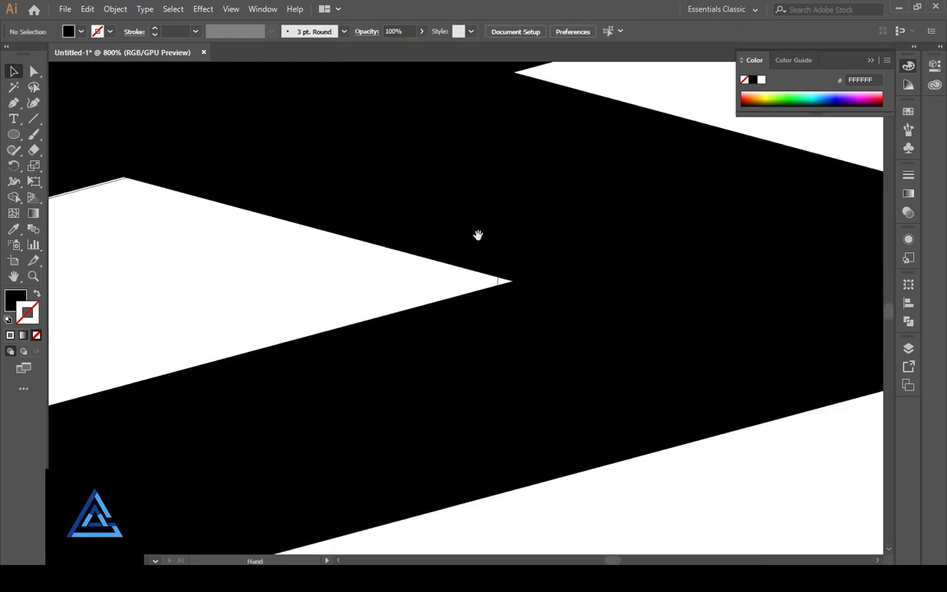
key(Delete)
drag(70, 292, 590, 286)
click(592, 187)
key(Delete)
drag(322, 345, 663, 404)
click(592, 333)
key(Delete)
Step: Delete the leftover slivers along the left half of the third chevron's lower edge
drag(348, 351, 538, 419)
click(437, 316)
key(Delete)
drag(218, 334, 801, 491)
click(441, 317)
key(Delete)
key(Delete)
Step: Fill the top layer's two left-pointing facets with dark navy and leave them without a stroke
scroll(349, 349, down, 5)
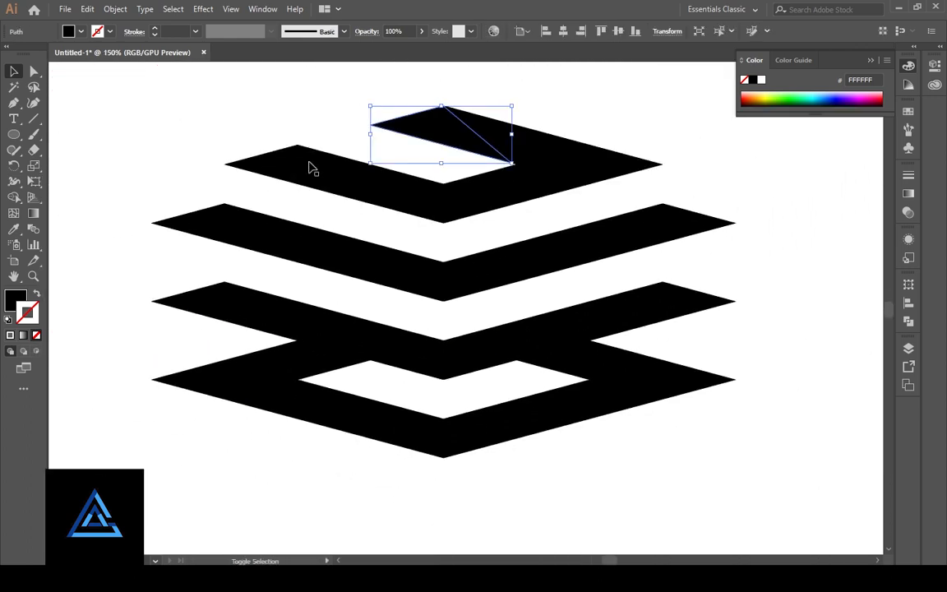
shift+click(328, 190)
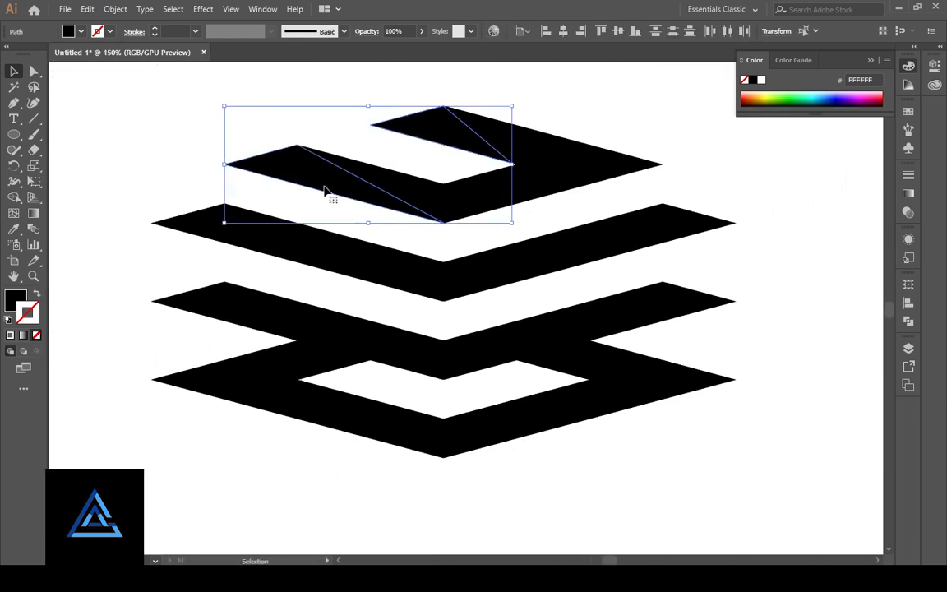
click(359, 180)
shift+click(429, 137)
key(i)
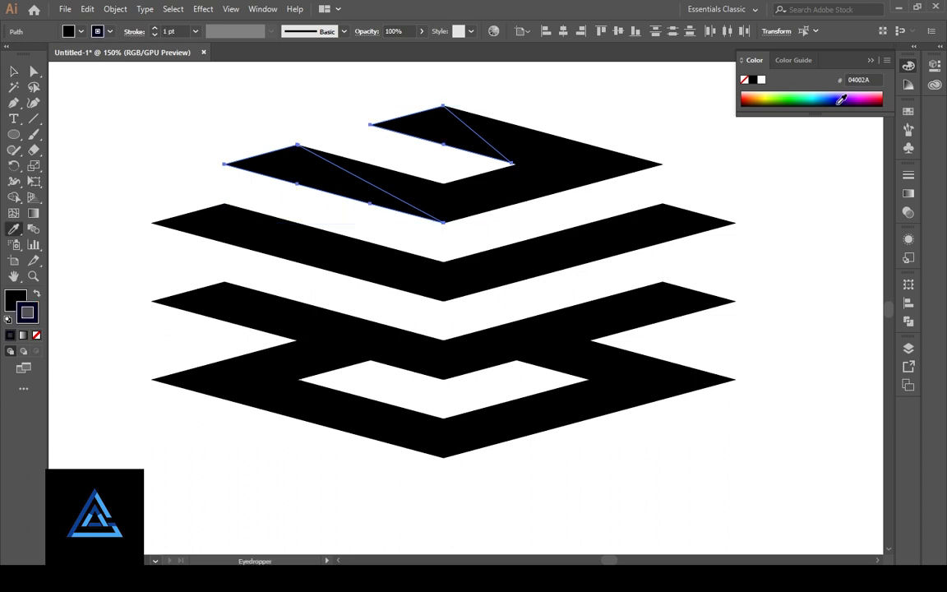
click(37, 334)
click(14, 71)
click(78, 176)
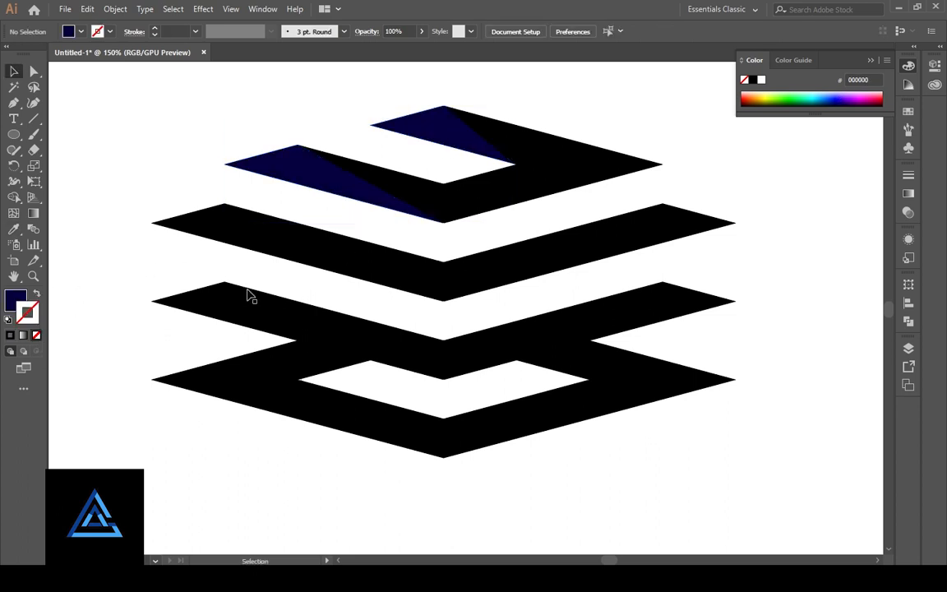
Step: Fill the top layer's two remaining facets with purple and leave them without a stroke
click(453, 201)
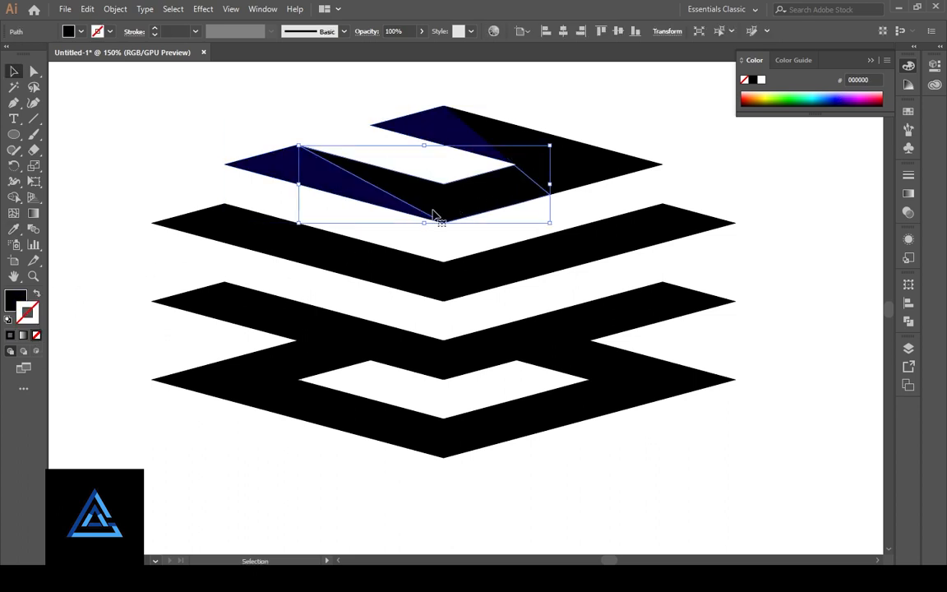
shift+click(571, 179)
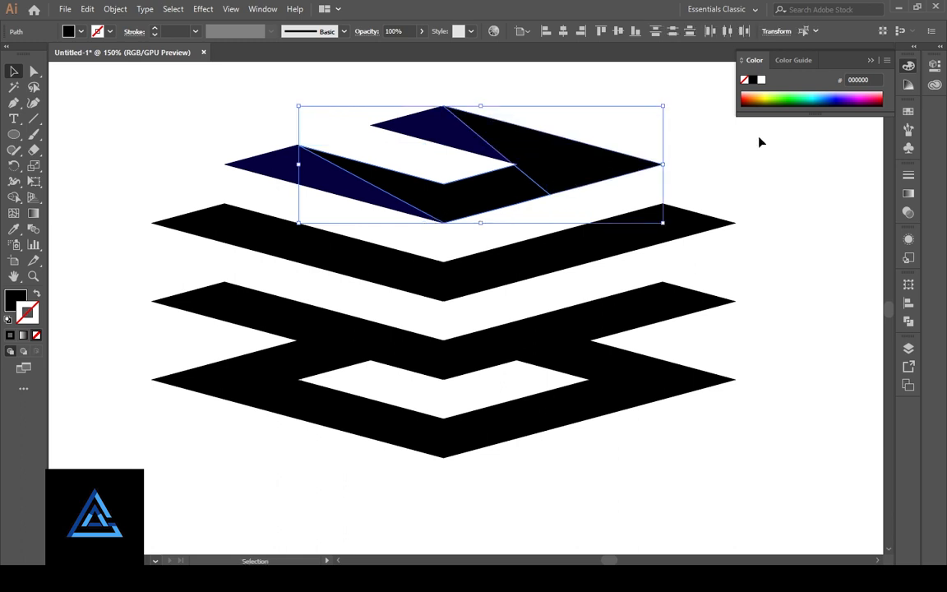
key(i)
click(852, 98)
click(37, 295)
click(36, 335)
click(13, 71)
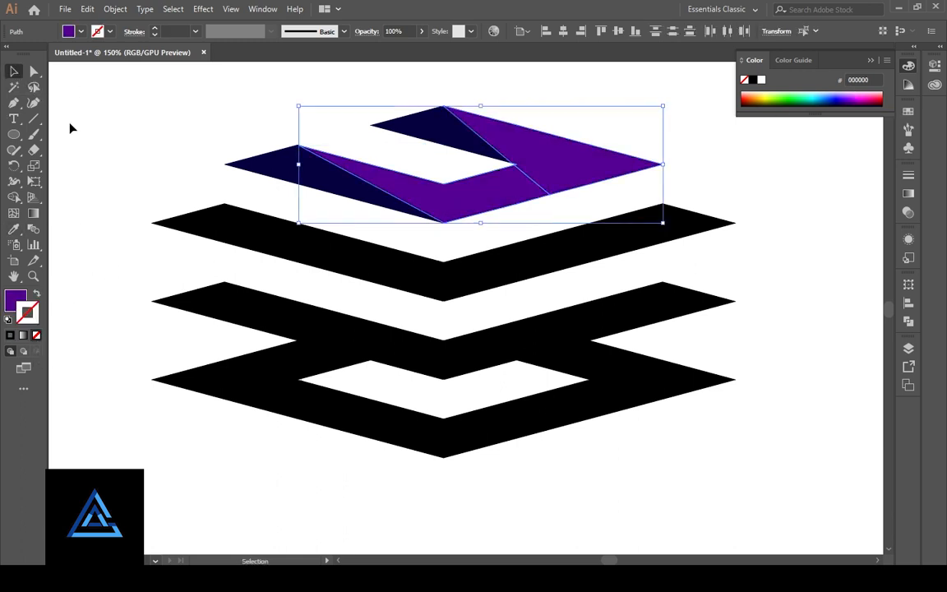
click(71, 128)
Step: Color the second chevron's lower facet purple and its two upper facets dark navy by sampling the top layer with the Eyedropper
mouse_move(429, 395)
mouse_down()
mouse_move(451, 366)
mouse_move(448, 381)
mouse_up()
click(376, 257)
key(i)
click(485, 191)
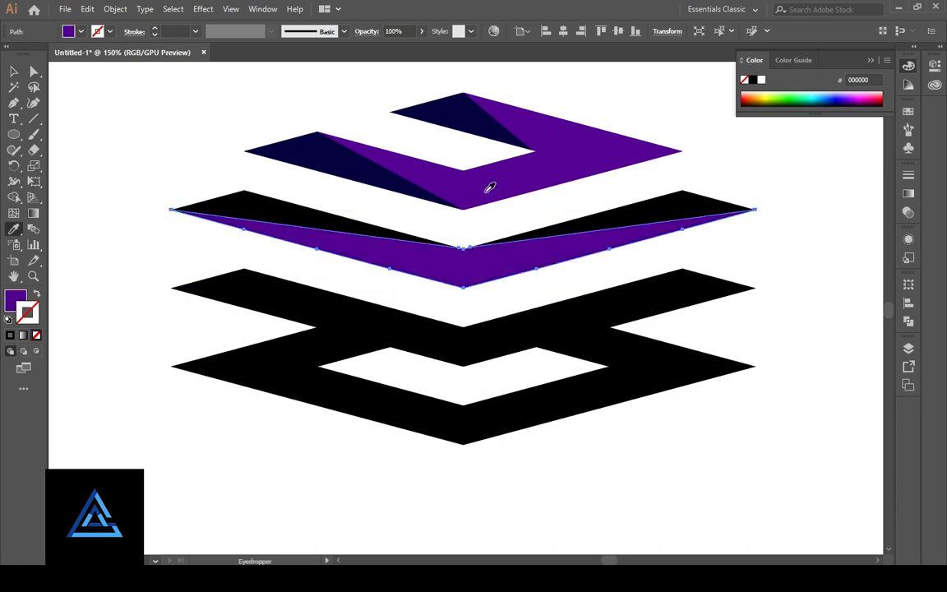
key(a)
click(325, 226)
shift+click(629, 217)
key(i)
click(357, 174)
Step: Color the third chevron's central V facet dark navy and its two outer facets purple with sampled colors
scroll(360, 170, down, 2)
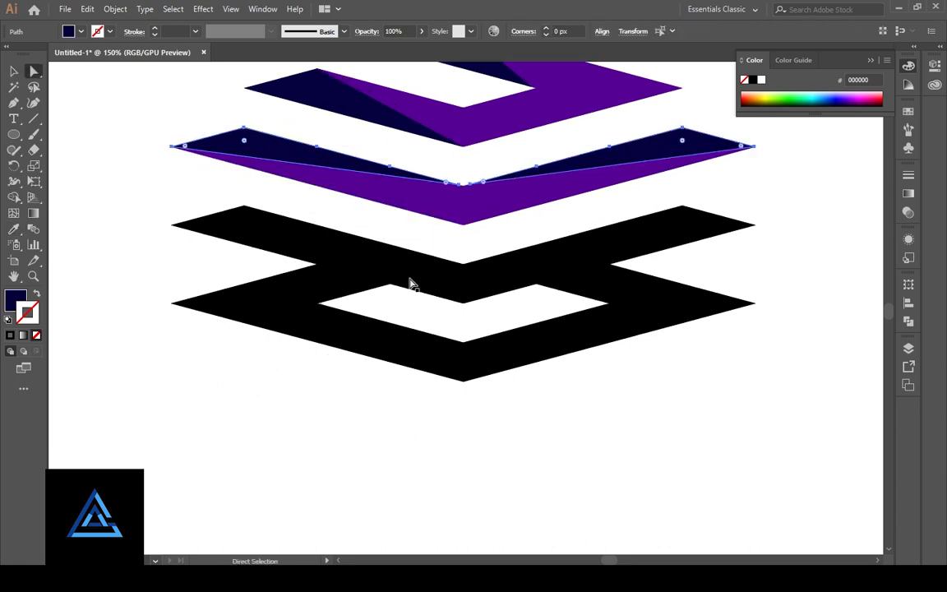
ctrl+click(411, 265)
key(a)
click(333, 262)
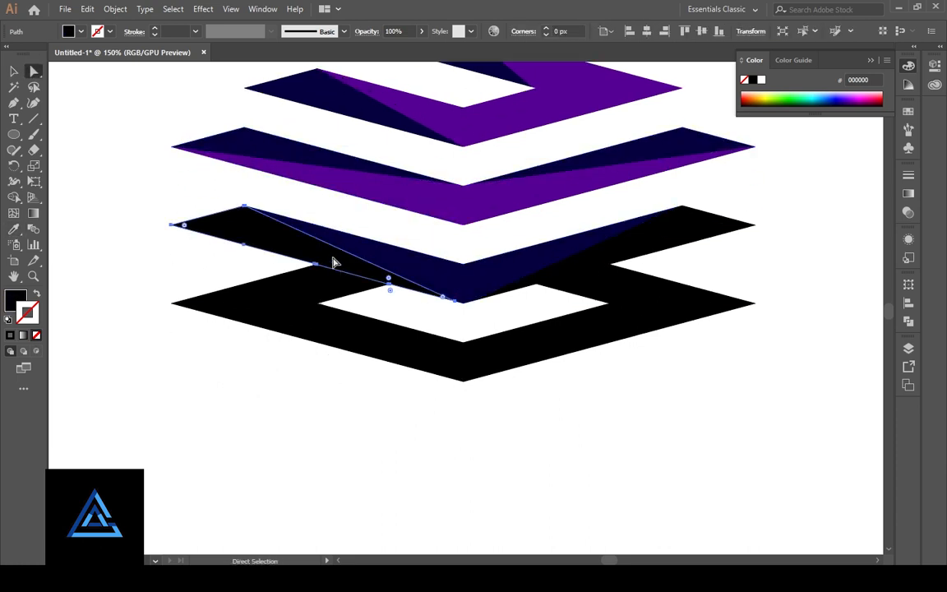
shift+click(630, 255)
key(i)
click(517, 192)
Step: Color the bottom layer's two small inner triangles dark navy and its large facet purple with sampled colors
key(a)
click(344, 282)
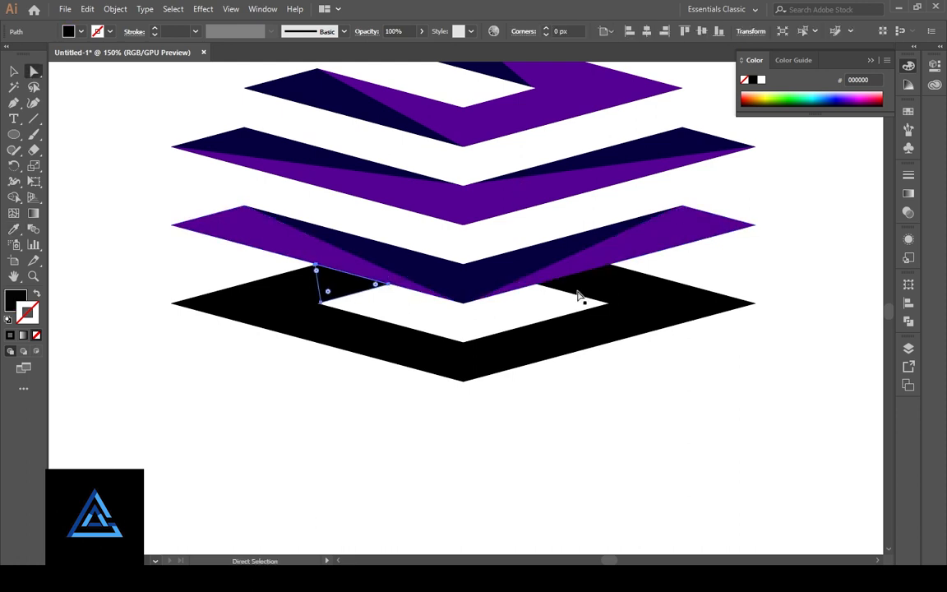
shift+click(578, 291)
key(i)
click(523, 260)
key(a)
click(501, 345)
key(i)
click(503, 288)
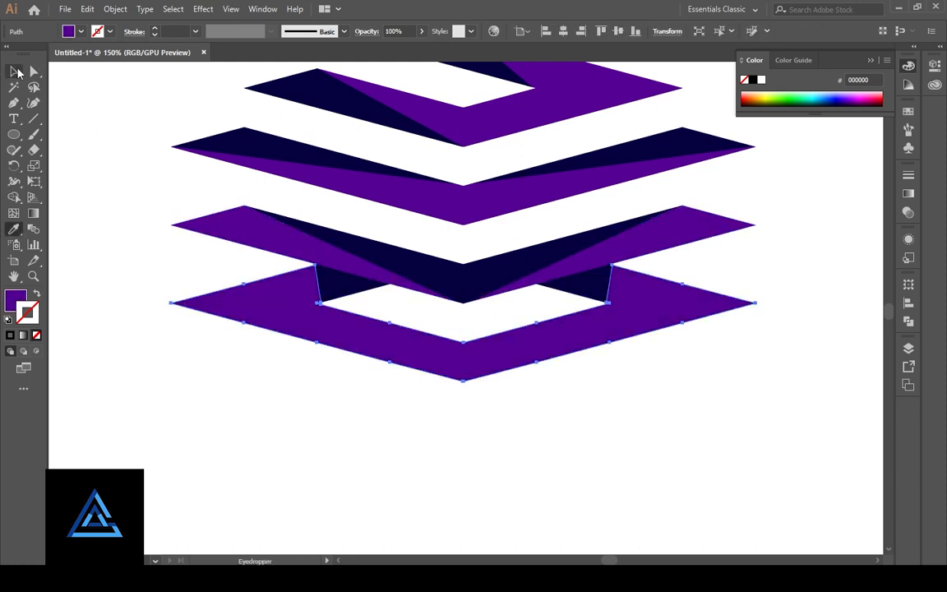
Step: Move the top anchor of the bottom layer's left navy triangle onto the third chevron's lower edge corner with Direct Selection
click(13, 71)
click(233, 427)
scroll(201, 368, up, 4)
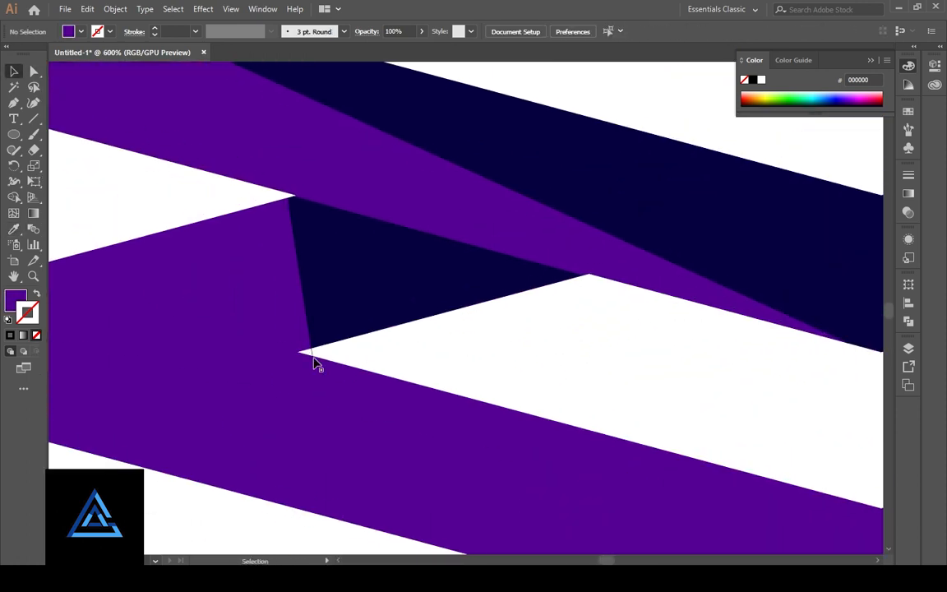
click(315, 359)
drag(600, 355, 554, 387)
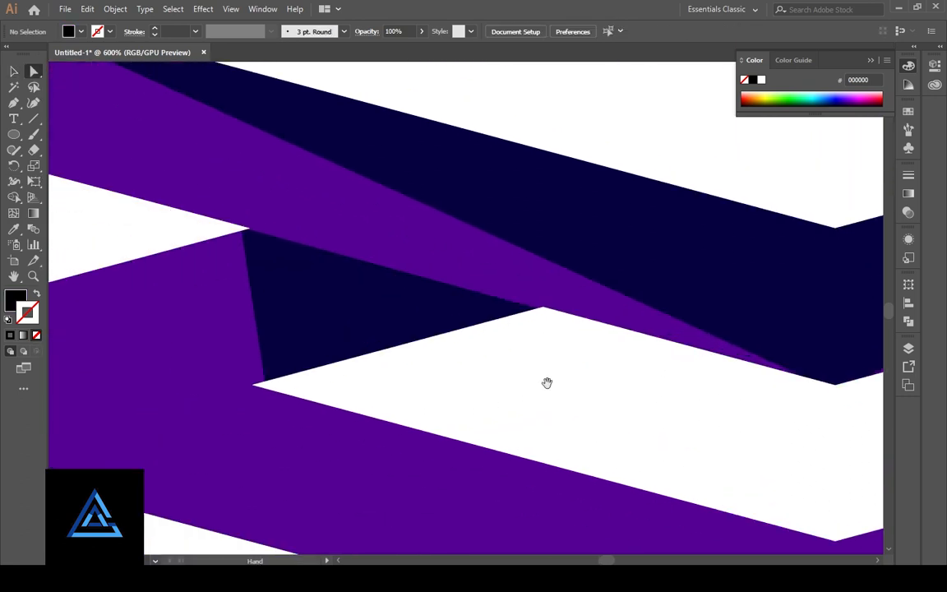
click(537, 309)
click(540, 310)
scroll(315, 236, up, 3)
drag(315, 236, 607, 291)
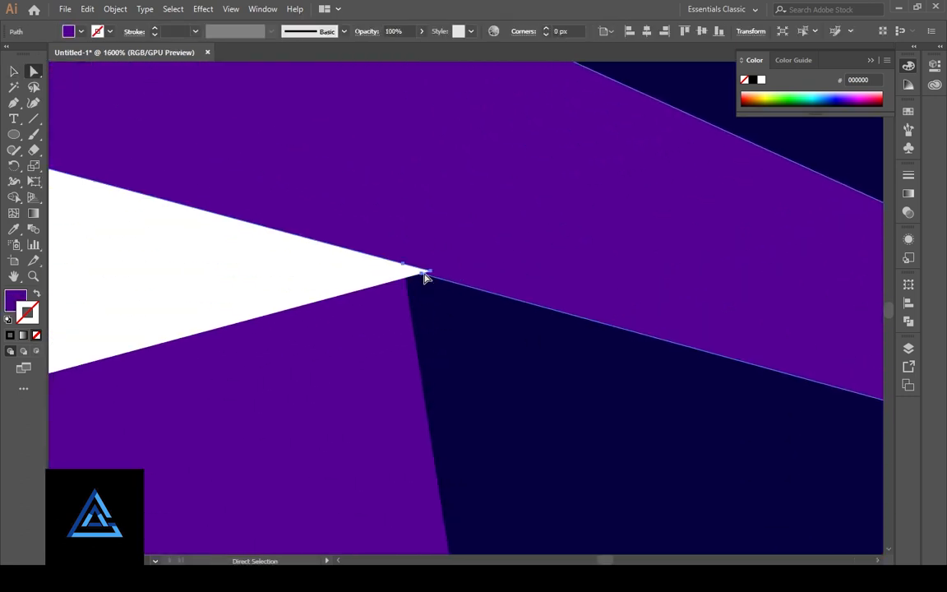
drag(434, 304, 415, 375)
key(ctrl+z)
click(412, 269)
drag(423, 280, 431, 277)
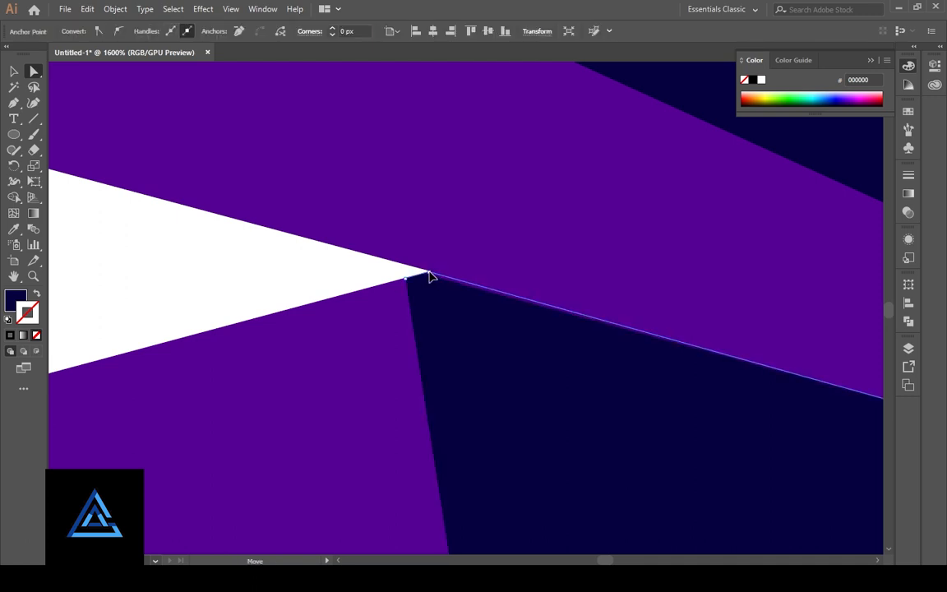
click(352, 267)
Step: Snap the left navy triangle's right tip and its lower anchor onto the adjoining corners of the chevron and the bottom layer
drag(781, 451, 164, 250)
drag(578, 281, 599, 277)
click(599, 327)
drag(95, 351, 600, 310)
click(545, 355)
drag(512, 393, 475, 402)
click(573, 407)
scroll(518, 321, up, 3)
Step: Align the bottom layer's large purple facet with the left navy triangle by moving its top anchor and adjusting the shared edge's lower end
click(450, 199)
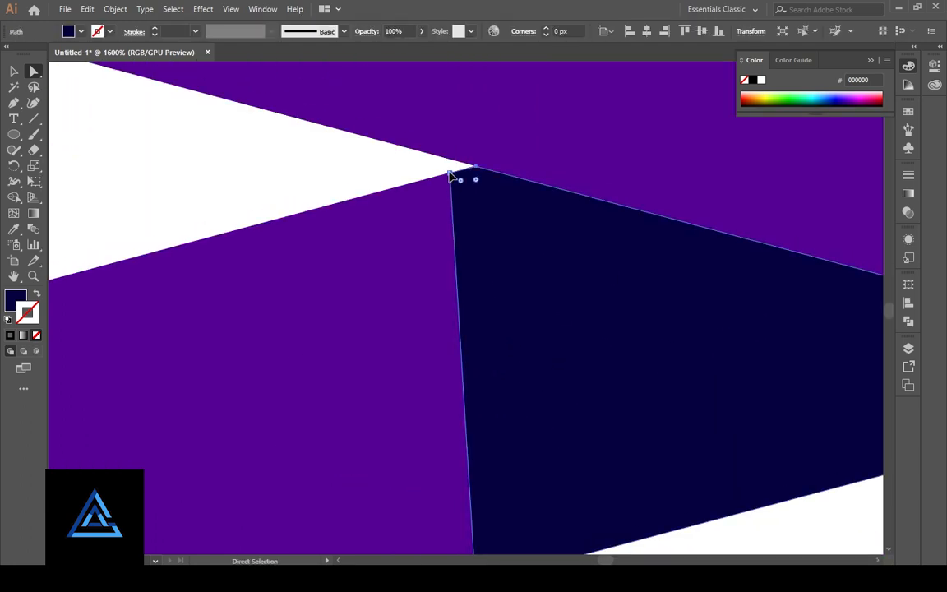
drag(450, 172, 474, 167)
key(ctrl+z)
click(443, 195)
scroll(435, 219, down, 3)
right_click(411, 315)
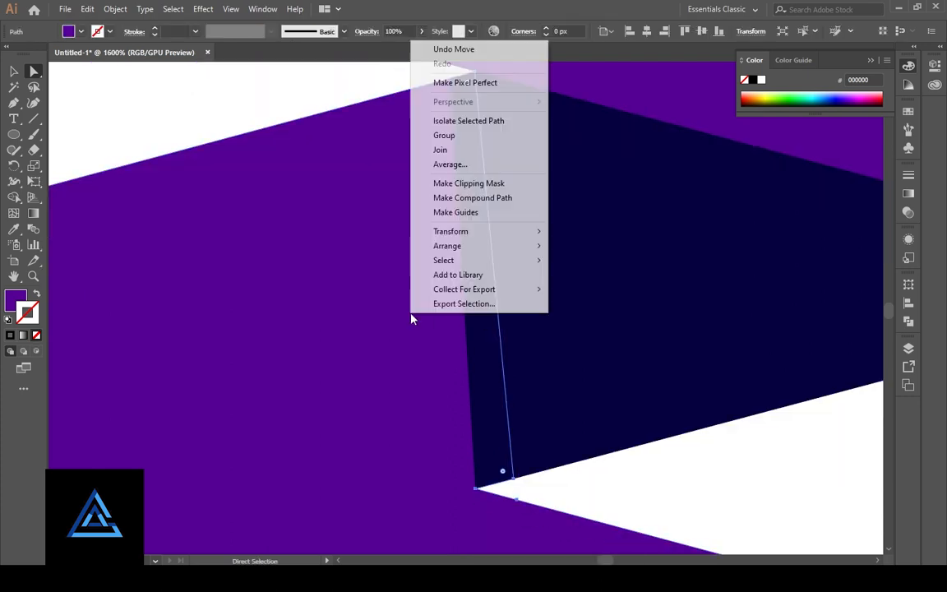
click(586, 245)
click(515, 480)
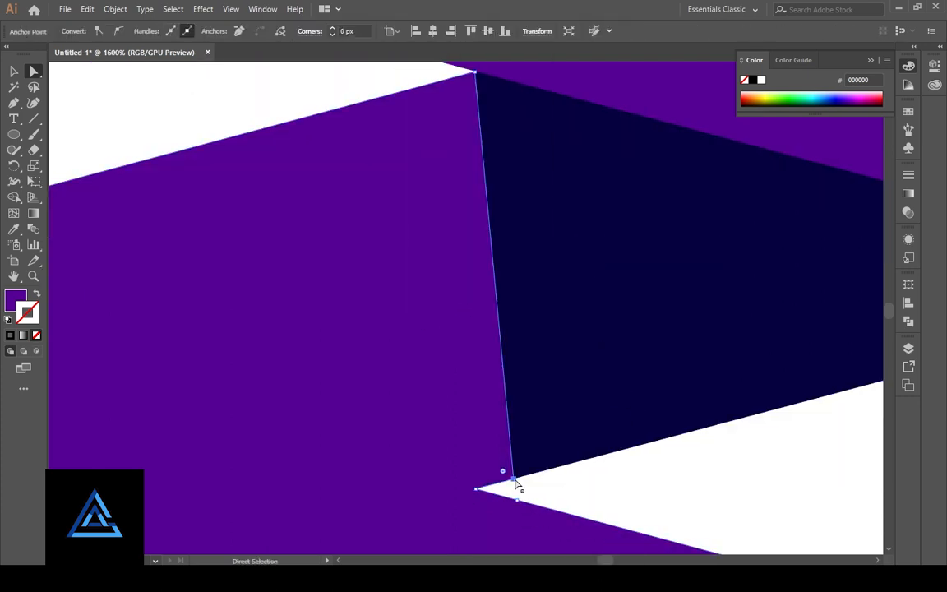
click(645, 485)
Step: Clean up the anchors where the third chevron, the left navy triangle and the large purple facet meet
scroll(571, 422, up, 4)
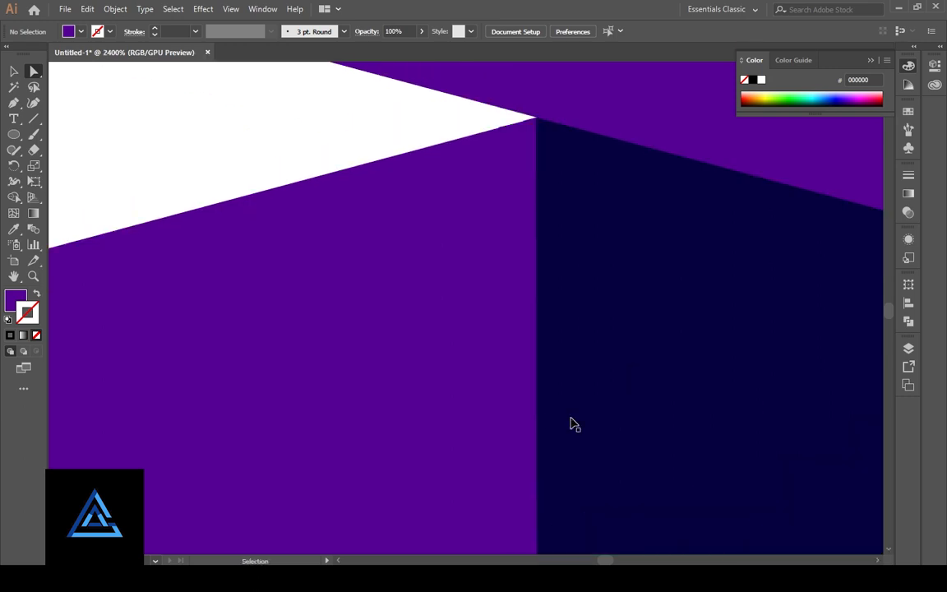
drag(512, 338, 482, 441)
click(670, 285)
click(645, 259)
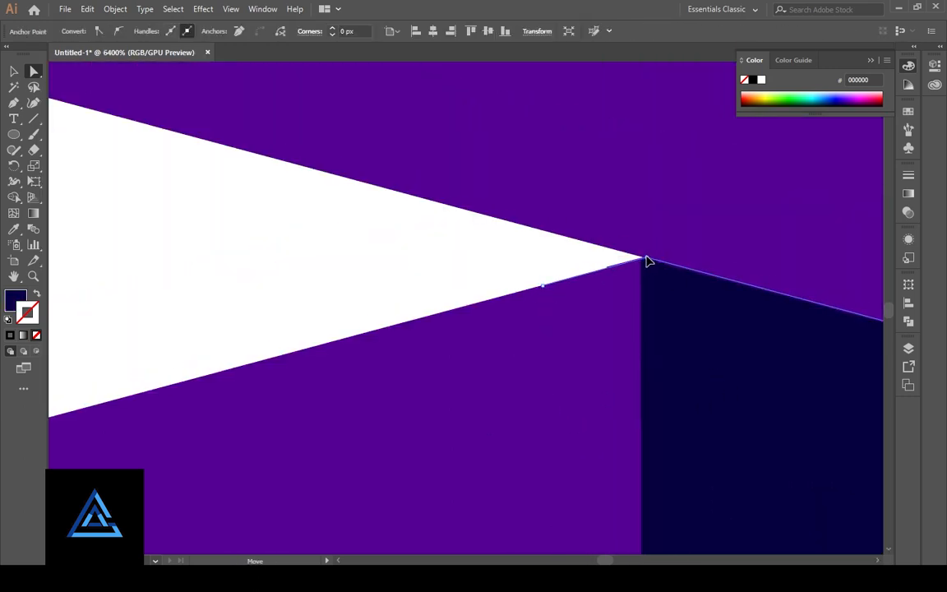
click(649, 294)
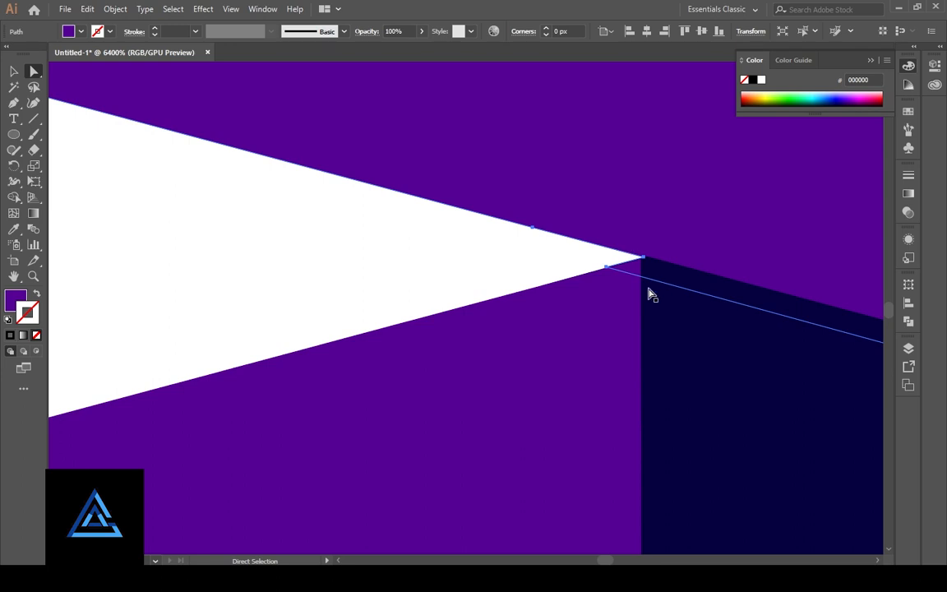
click(606, 269)
drag(744, 417, 362, 148)
Step: Pull the left navy triangle's right tip back so it ends flush on the third chevron's lower edge
click(581, 218)
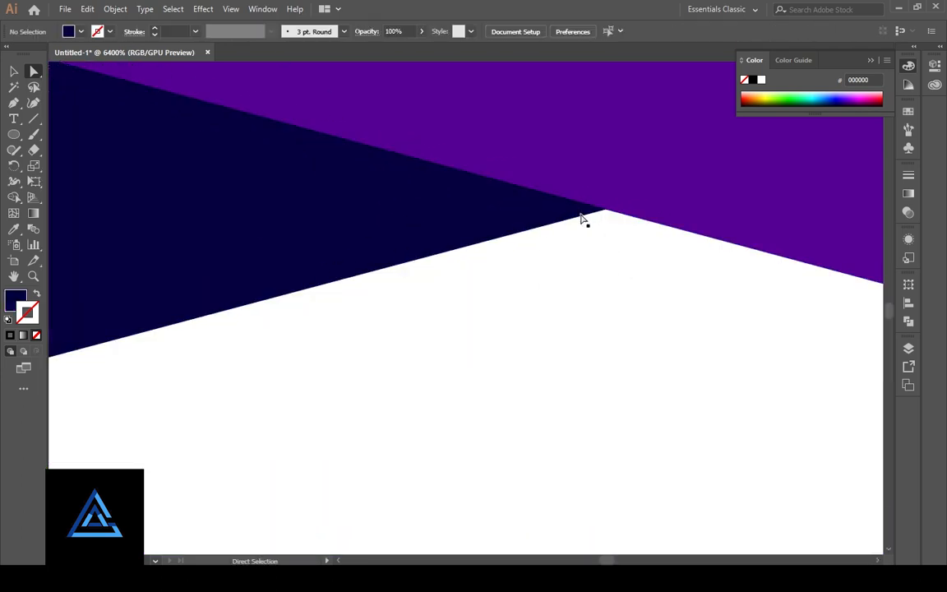
click(599, 212)
click(594, 206)
click(598, 245)
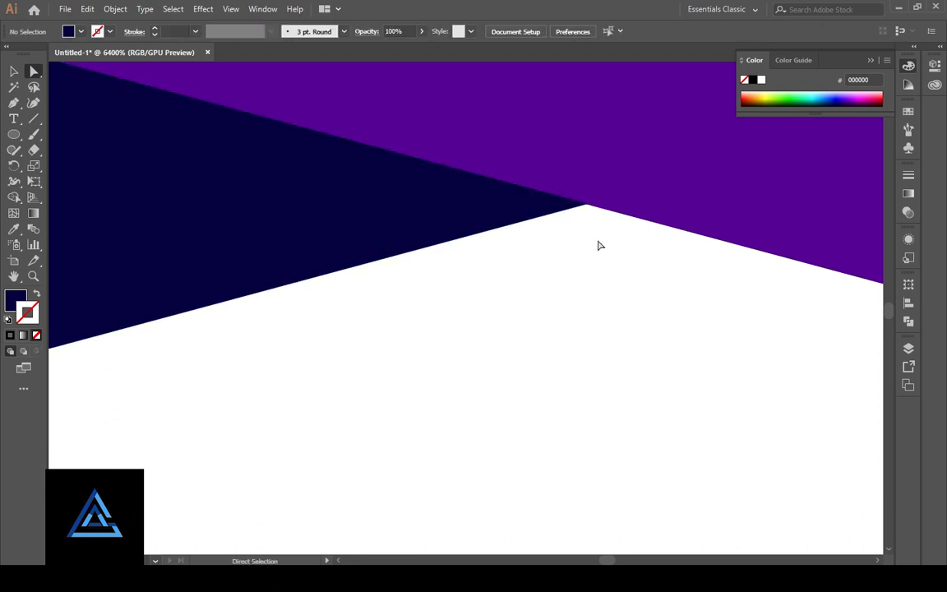
Step: Remove the third chevron's extra anchor point above the top corner of the right navy triangle
scroll(397, 319, down, 6)
drag(427, 403, 370, 387)
drag(744, 465, 164, 395)
drag(783, 331, 228, 365)
click(596, 226)
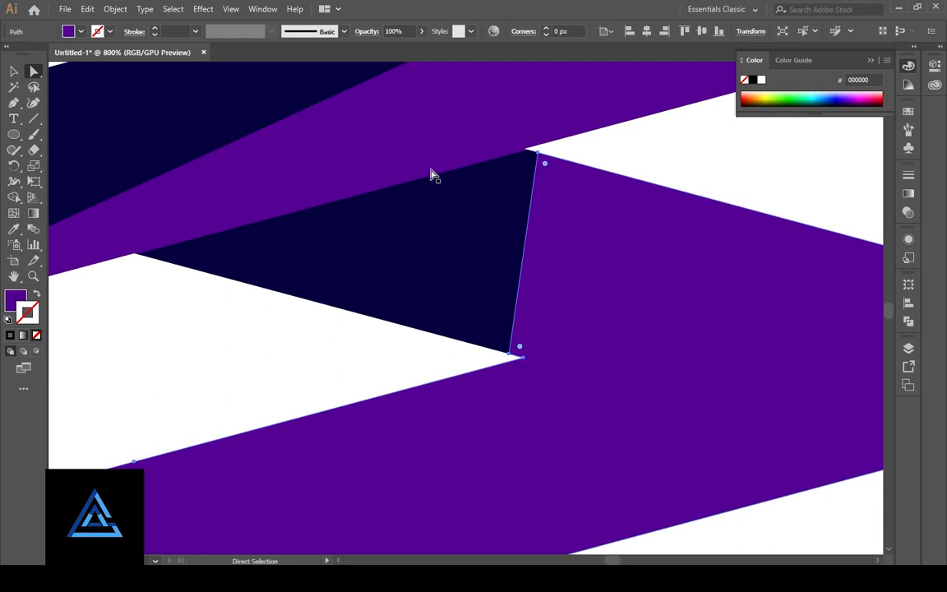
click(527, 150)
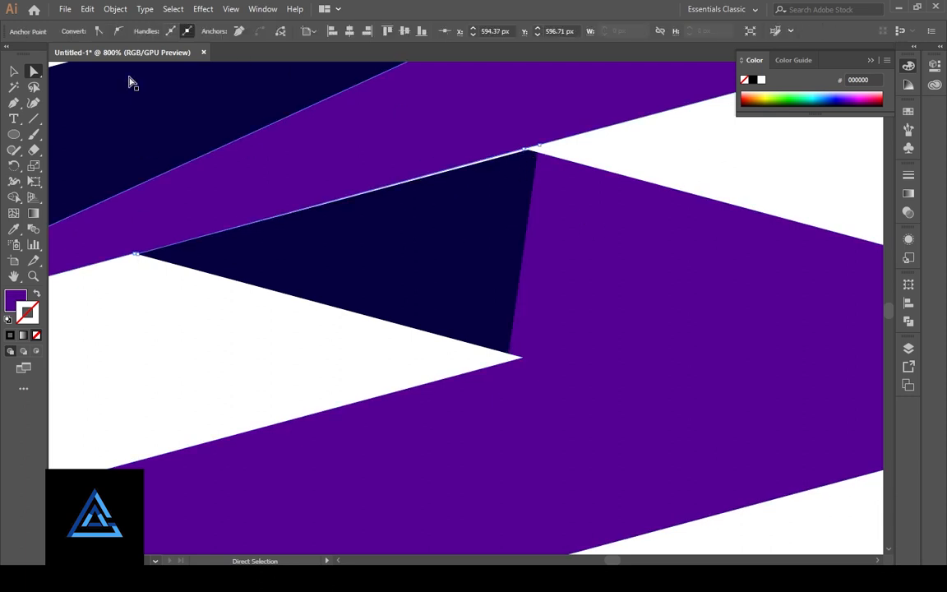
click(240, 32)
click(287, 319)
Step: Snap the right navy triangle's top anchor onto the third chevron's lower edge
key(ctrl+plus)
key(ctrl+plus)
key(ctrl+plus)
key(ctrl+plus)
drag(559, 115, 477, 386)
drag(561, 85, 456, 354)
click(523, 261)
drag(531, 245, 514, 239)
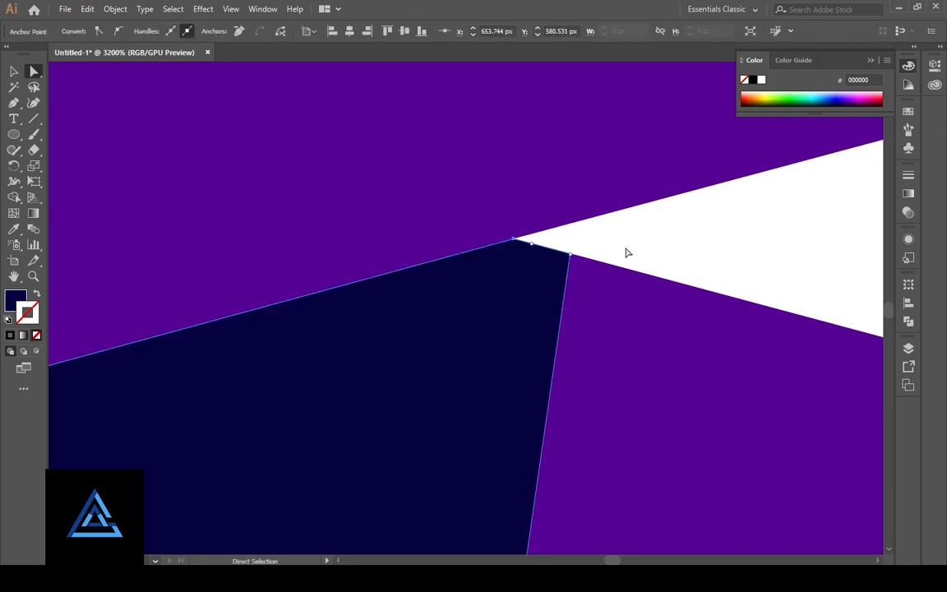
click(626, 251)
Step: Remove the chevron's extra anchor at the right navy triangle's left tip and snap that tip onto the chevron's edge
drag(367, 421, 609, 309)
drag(213, 361, 740, 222)
click(235, 280)
click(229, 284)
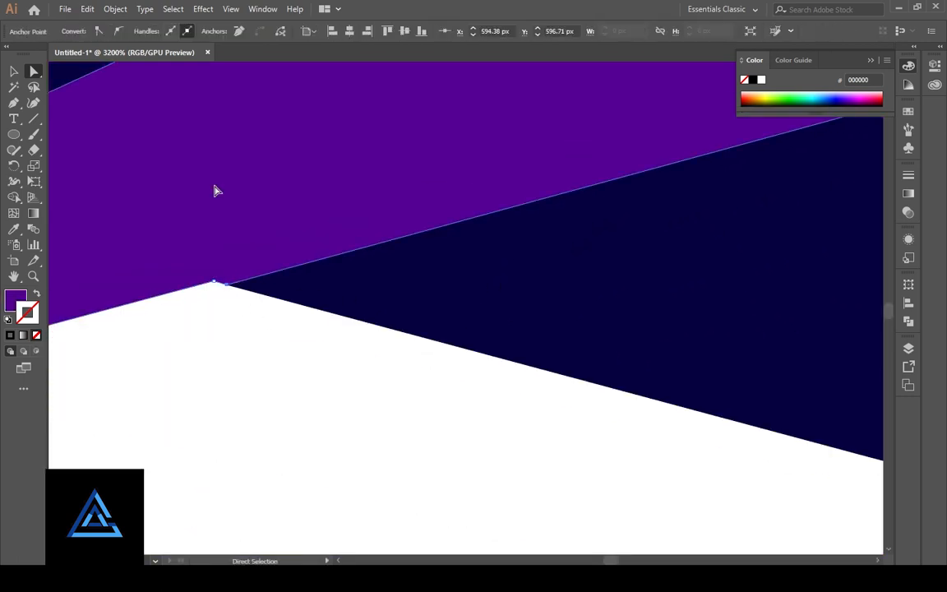
click(240, 32)
click(253, 353)
click(237, 285)
drag(229, 285, 216, 280)
click(333, 391)
Step: Move the right navy triangle's lower anchor onto the bottom layer's inner right corner
drag(432, 378, 116, 357)
drag(715, 436, 492, 327)
drag(585, 394, 642, 411)
click(530, 420)
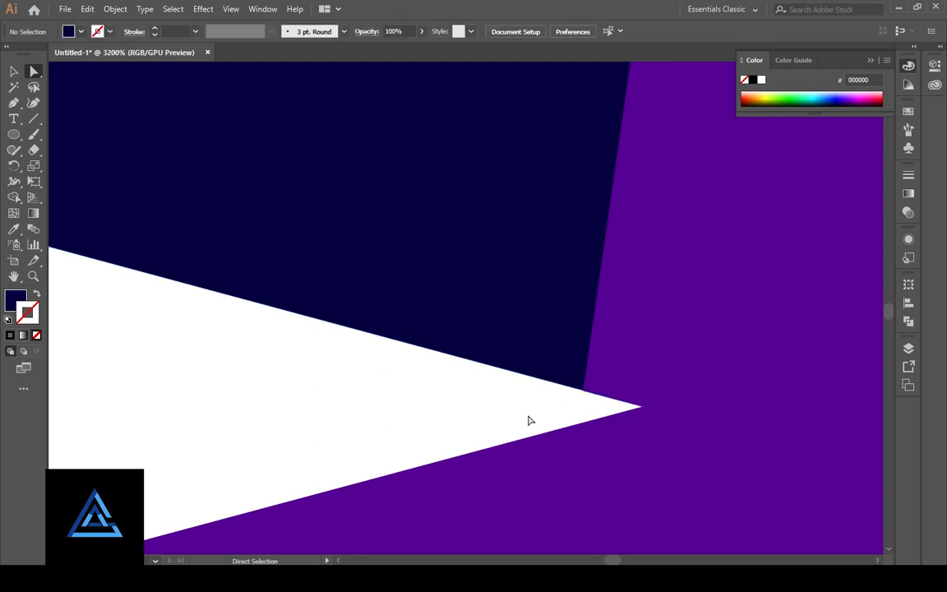
Step: Move the large purple facet's lower and upper anchors beside the right navy triangle onto the matching corners to make their shared edge vertical
drag(586, 393, 642, 406)
scroll(499, 341, up, 5)
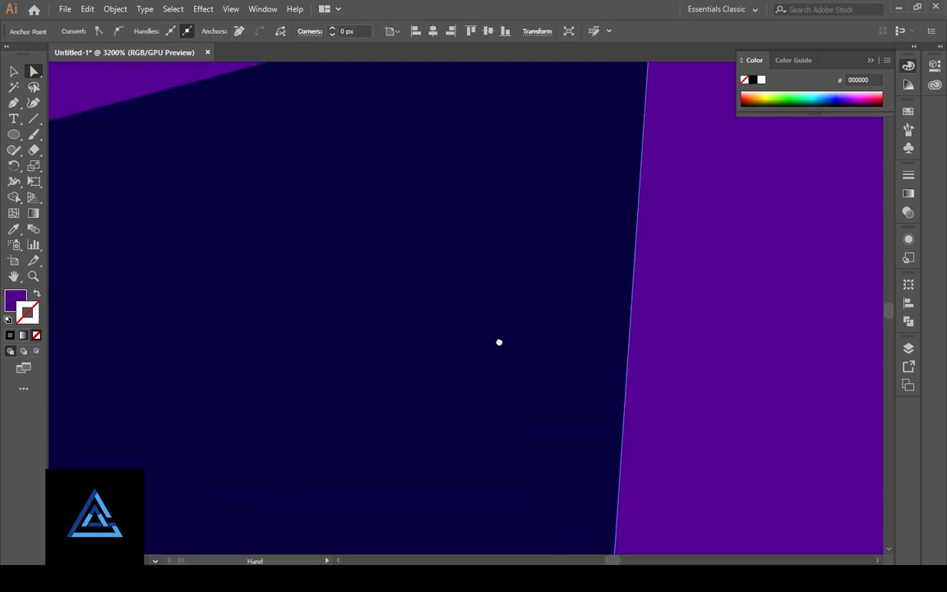
click(662, 167)
drag(632, 126, 573, 111)
click(666, 116)
key(ctrl+plus)
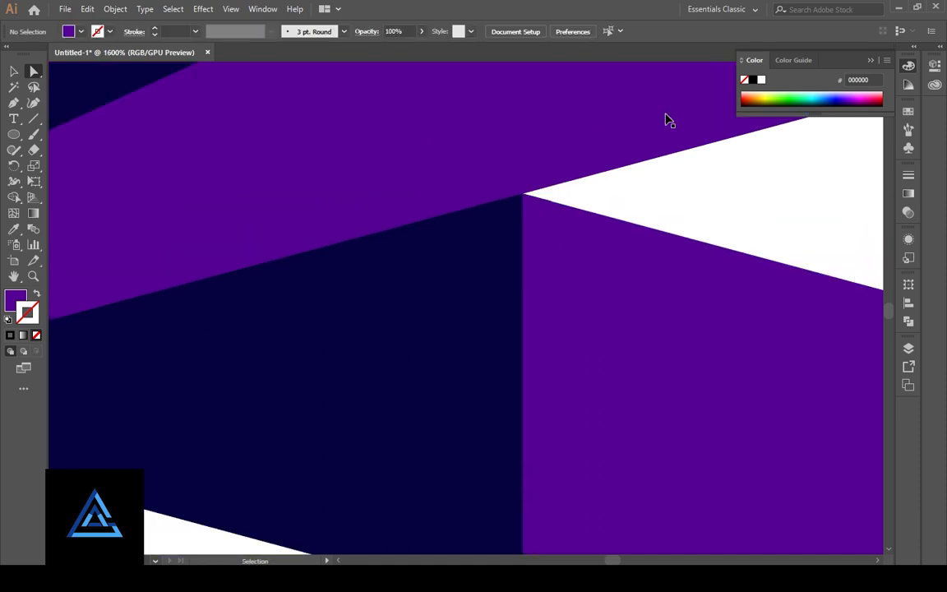
Step: Fine-tune the right navy triangle's top anchor at extreme magnification to meet the adjoining facets exactly
scroll(482, 456, up, 5)
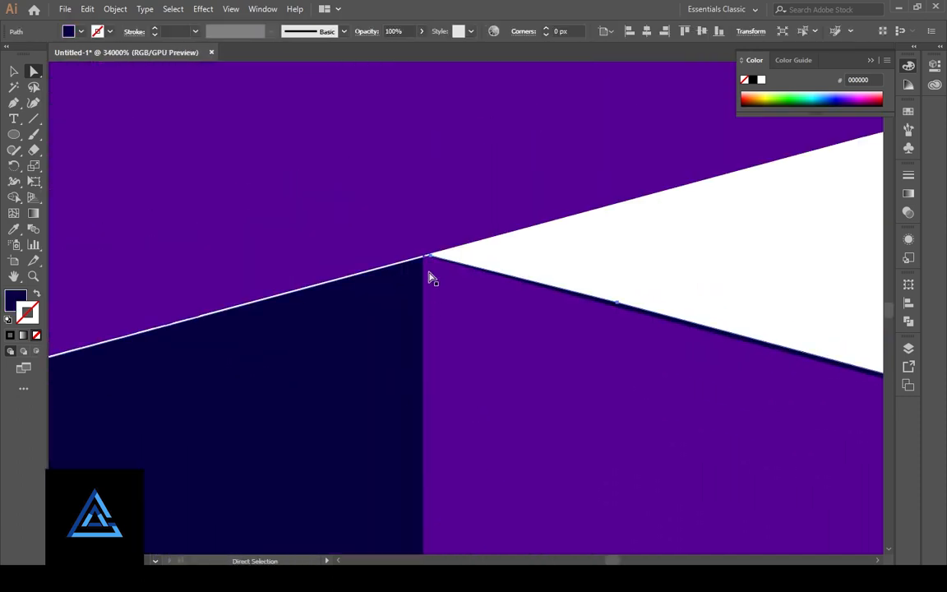
click(432, 260)
drag(434, 254, 434, 253)
click(439, 296)
click(550, 255)
scroll(640, 408, down, 15)
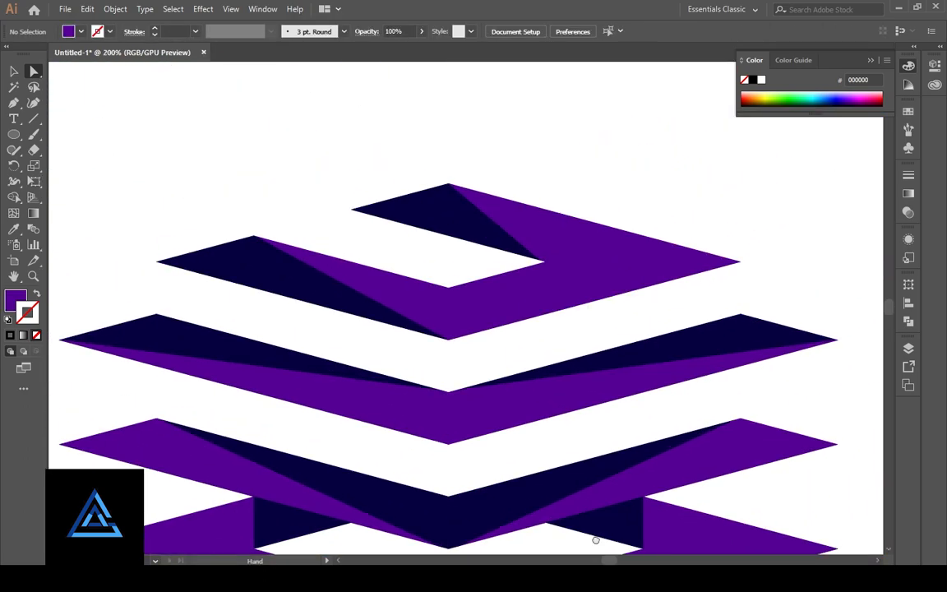
drag(597, 541, 591, 399)
key(ctrl+minus)
key(ctrl+minus)
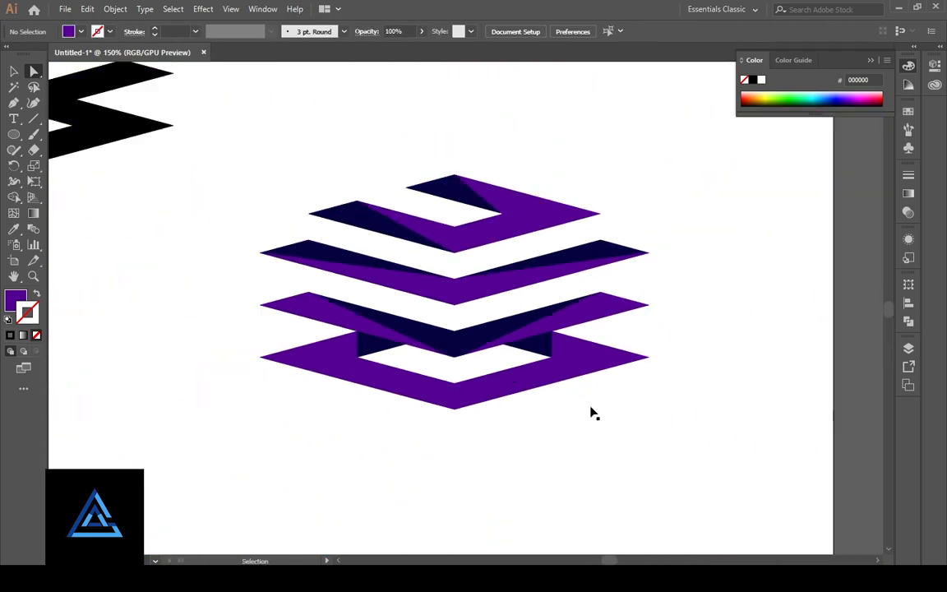
Step: Try to cut the bottom layer's purple facet between its left tip and central inner corner with the Scissors tool
scroll(526, 466, up, 3)
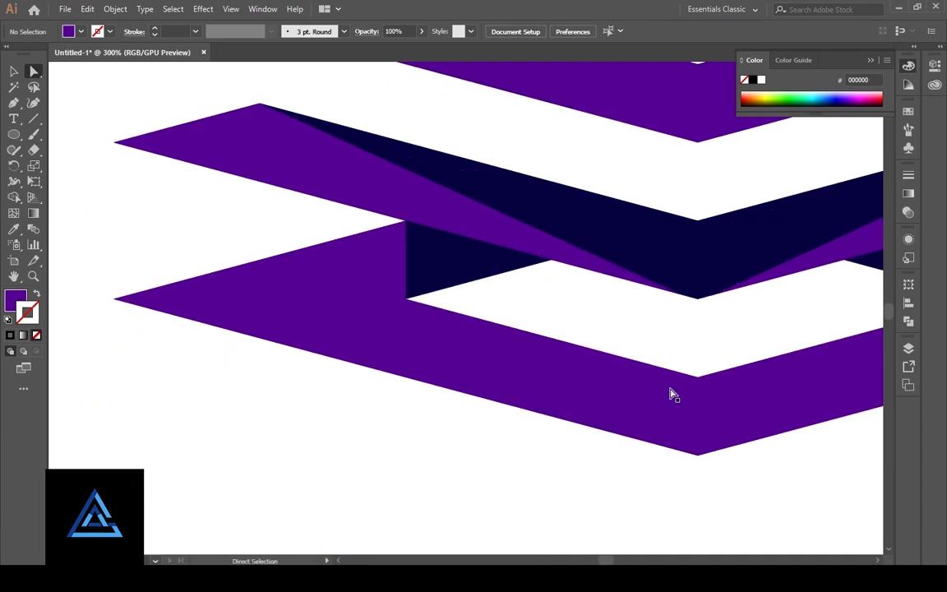
mouse_move(33, 150)
mouse_down()
mouse_move(64, 148)
mouse_move(85, 164)
mouse_up()
click(114, 300)
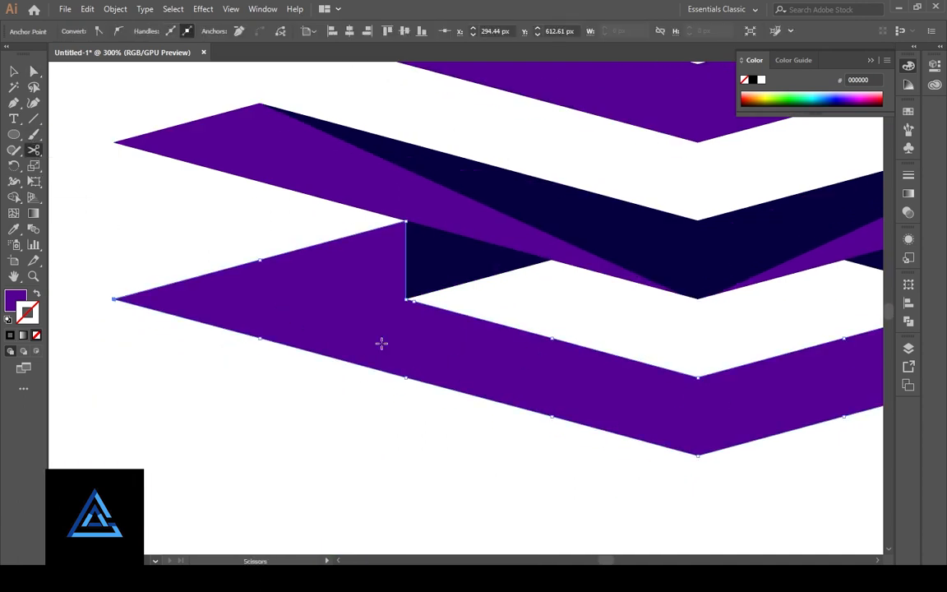
click(687, 384)
key(Return)
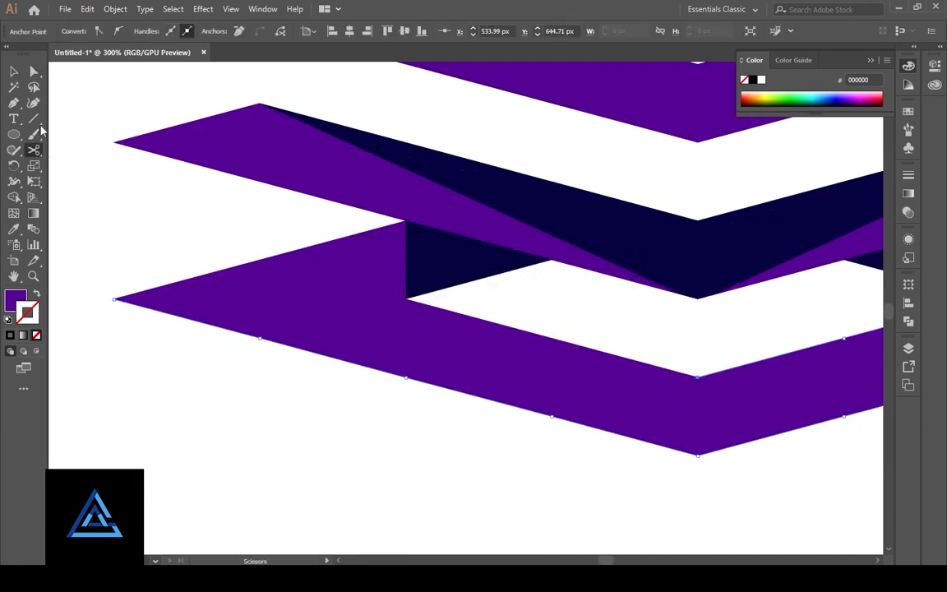
key(a)
key(c)
click(114, 299)
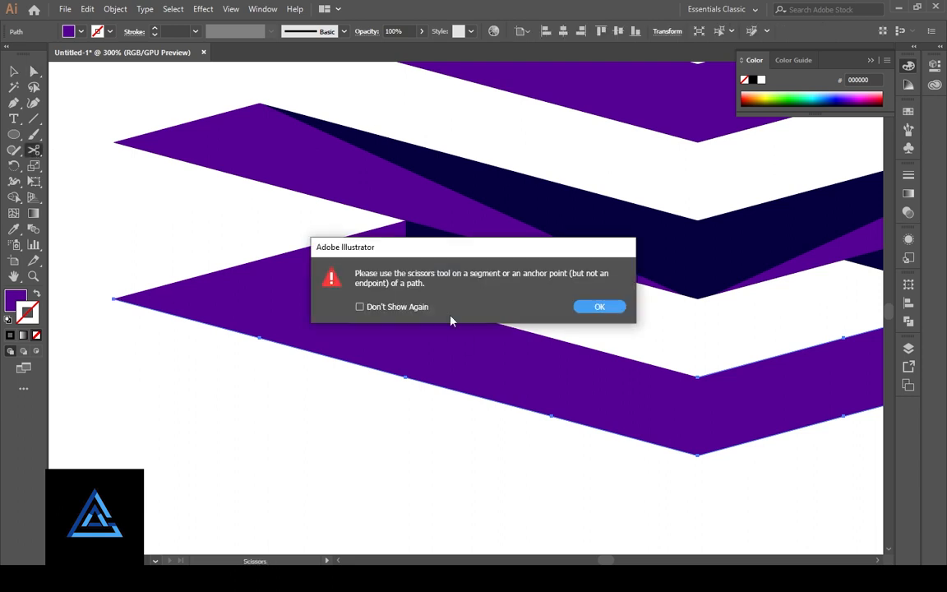
click(601, 308)
Step: Try to slice the purple facet from its left tip to the central inner corner with the Knife tool, and undo the cuts
drag(34, 149, 82, 182)
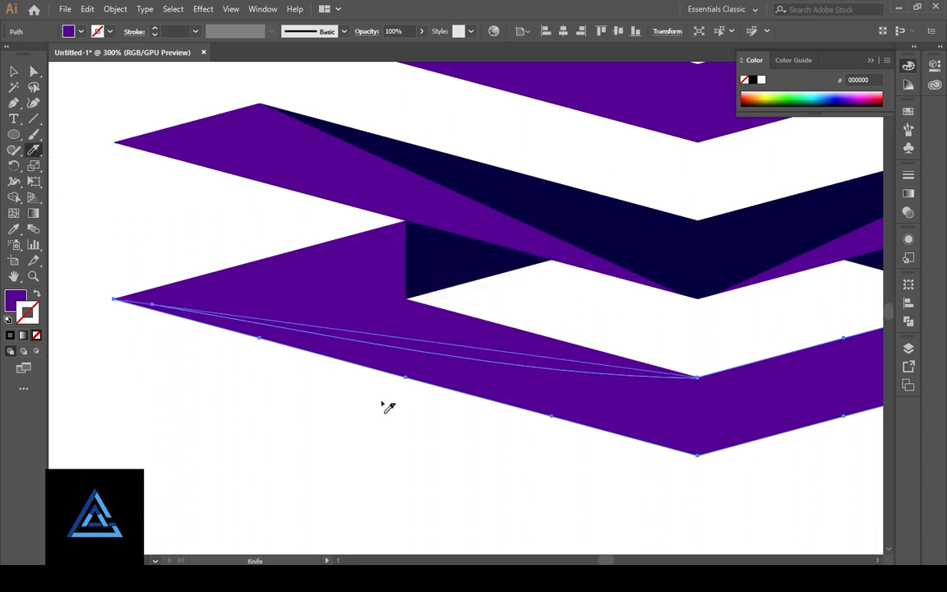
click(33, 71)
click(173, 362)
click(443, 367)
click(441, 473)
key(ctrl+z)
key(ctrl+z)
key(ctrl+z)
click(442, 474)
Step: Draw a straight line from the bottom layer's central inner corner to just beyond its left tip with the Line Segment tool
drag(492, 453, 473, 432)
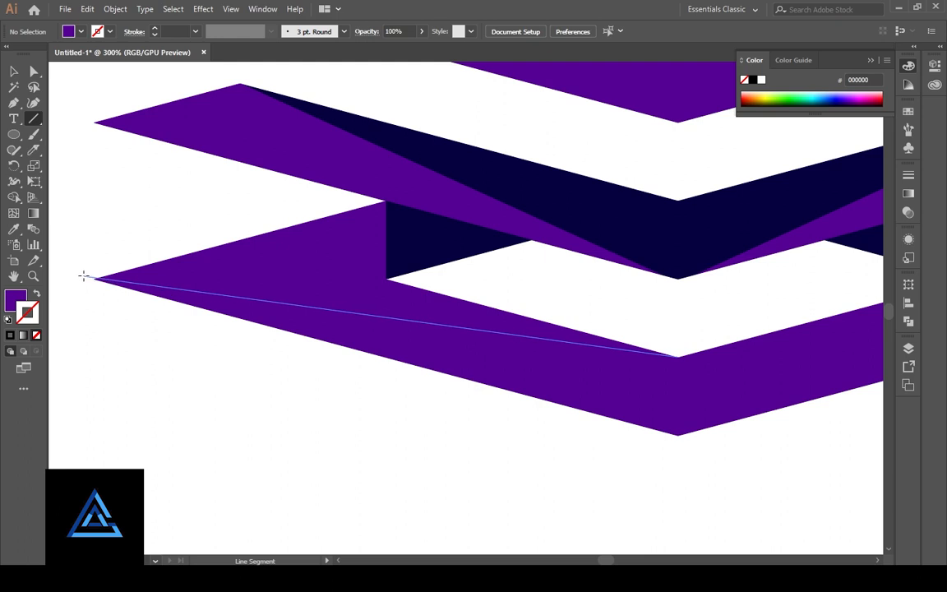
drag(83, 275, 84, 276)
scroll(363, 422, right, 2)
scroll(508, 450, right, 4)
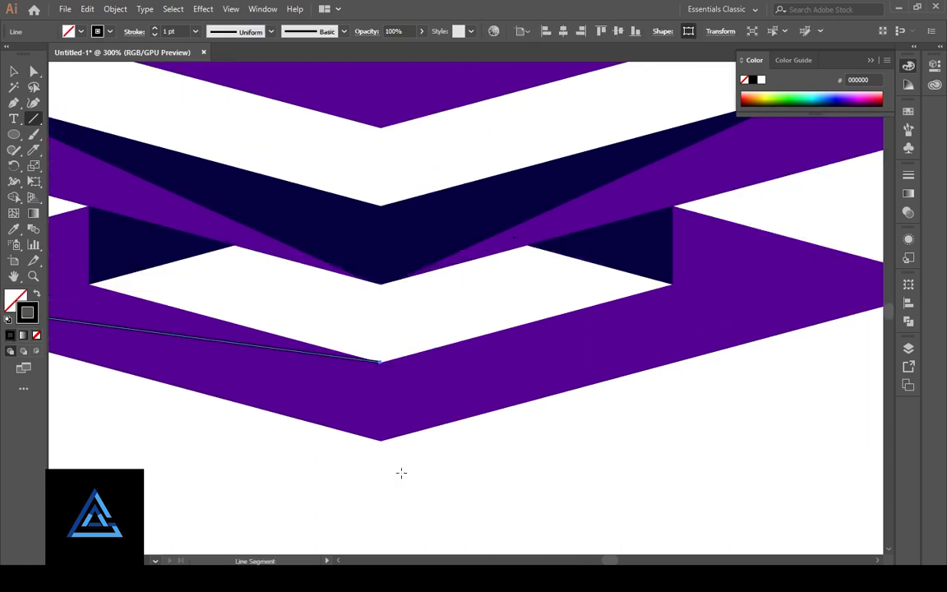
key(ctrl+minus)
key(ctrl+minus)
drag(622, 448, 428, 446)
Step: Continue the dividing line with the Pen tool from the central inner corner to just beyond the bottom layer's right tip
click(13, 71)
right_click(300, 308)
mouse_move(388, 227)
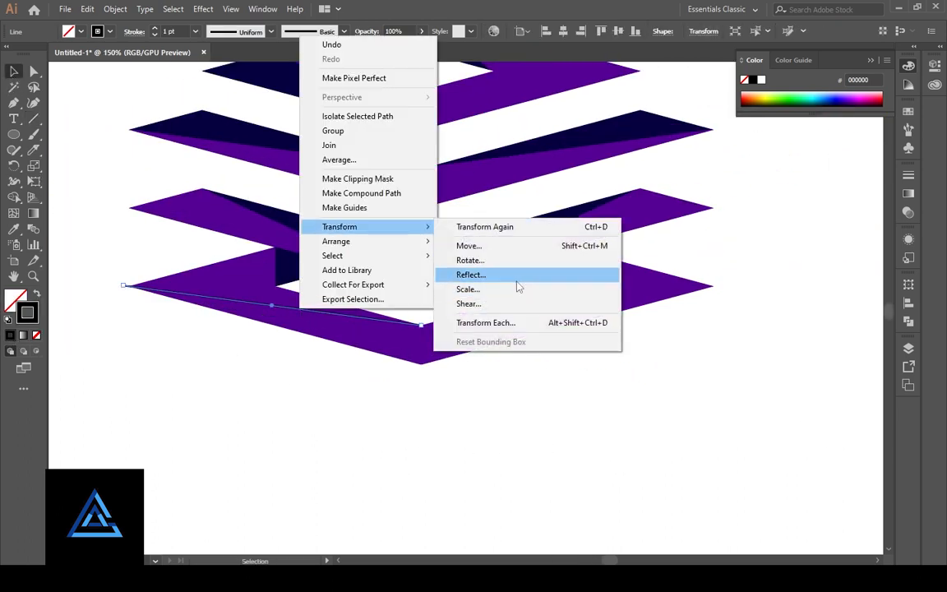
click(14, 103)
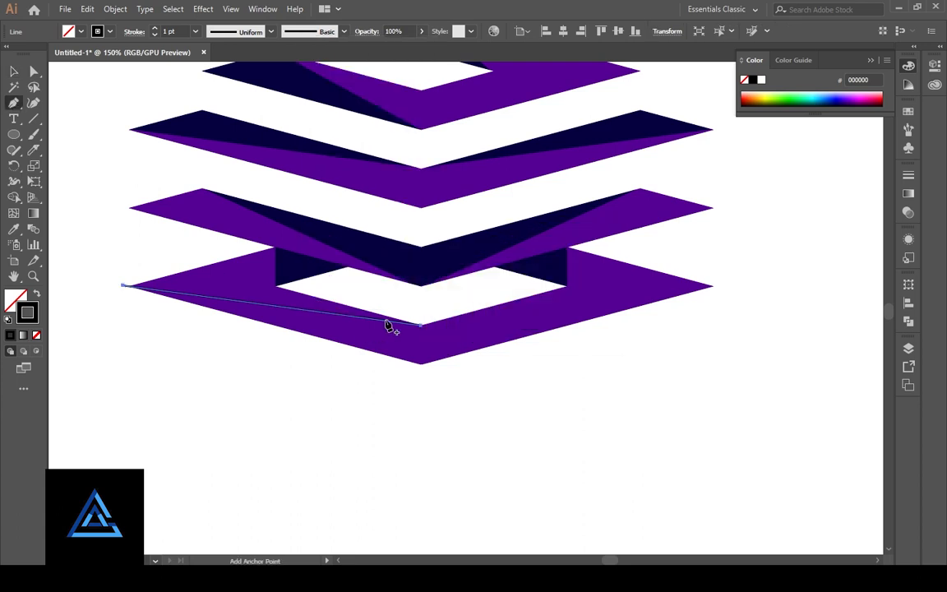
click(420, 325)
key(v)
click(668, 424)
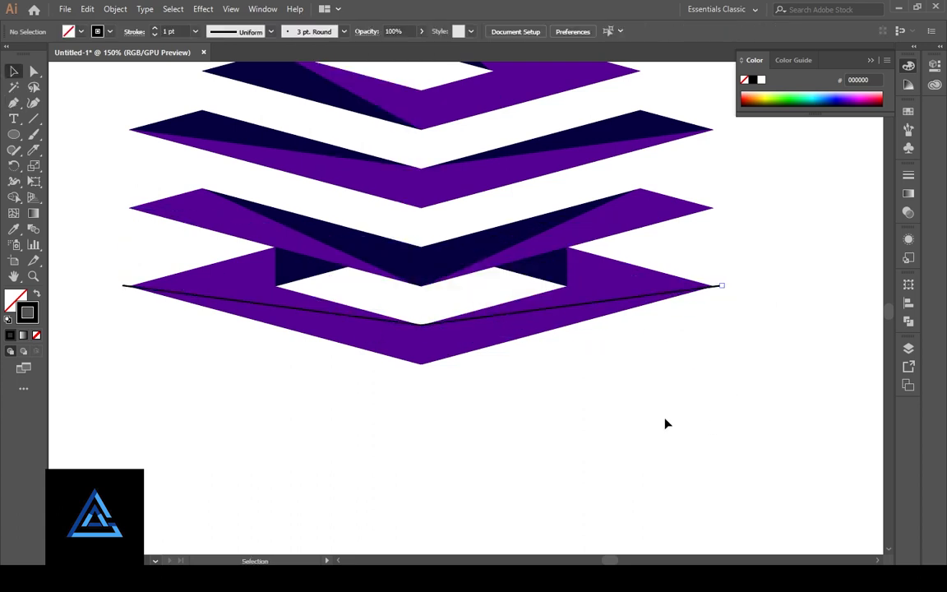
Step: Split the bottom layer's purple facet along the dividing line with Shape Builder and fill it with the navy sampled from the inner triangle
click(402, 321)
click(14, 200)
click(397, 336)
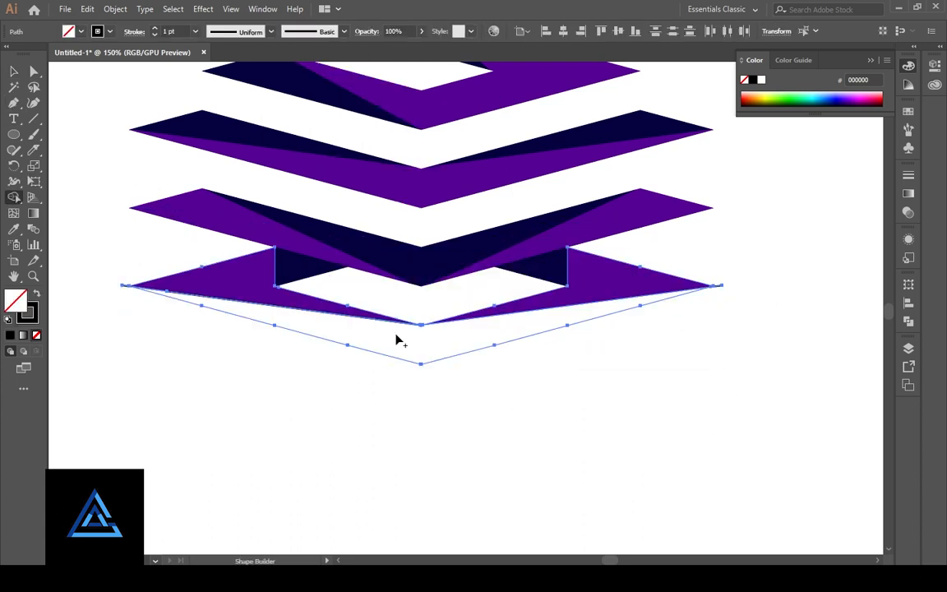
click(13, 231)
click(303, 269)
Step: Color the bottom layer's two upper facets purple by sampling the third chevron, leaving the lower V facet navy
click(35, 73)
click(196, 348)
click(235, 282)
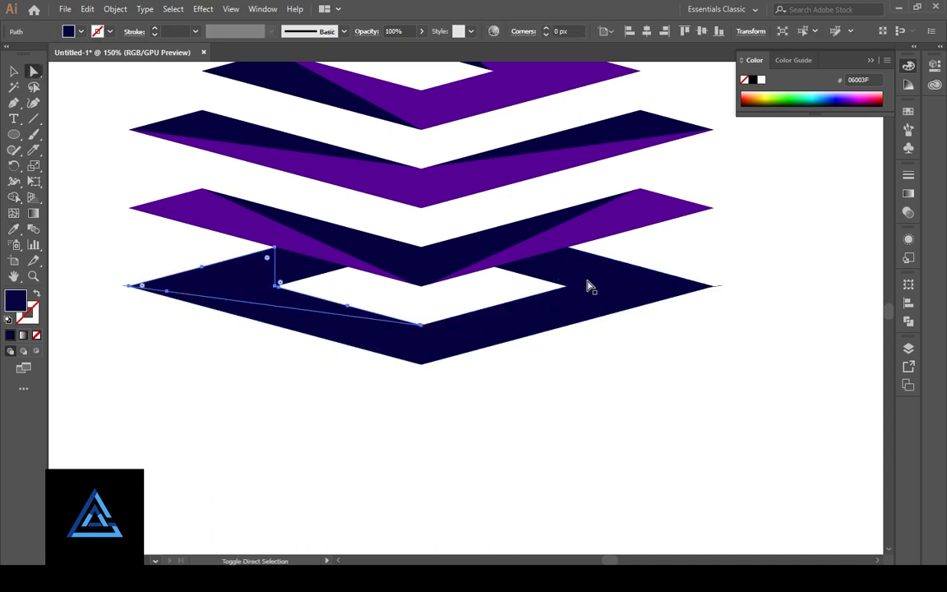
click(14, 230)
click(367, 266)
click(12, 73)
click(363, 421)
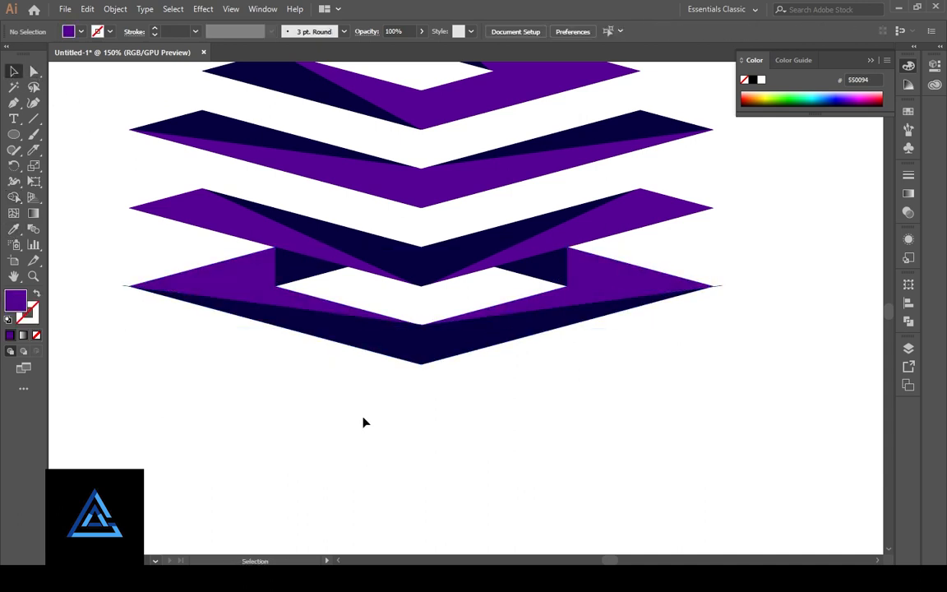
Step: Unite the top layer's two purple facets into a single shape with the Pathfinder
scroll(432, 486, up, 3)
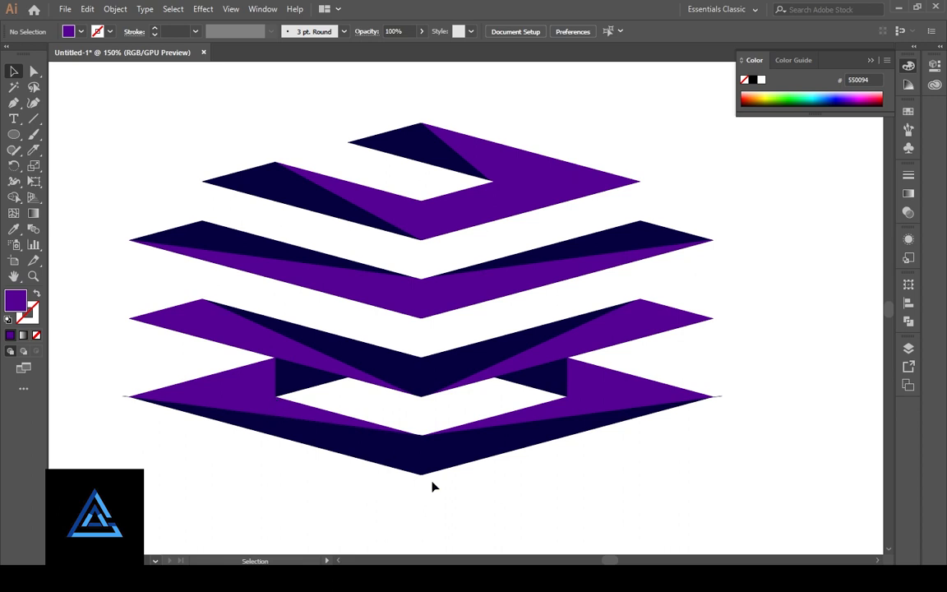
scroll(482, 520, up, 4)
scroll(482, 519, down, 3)
scroll(482, 520, up, 2)
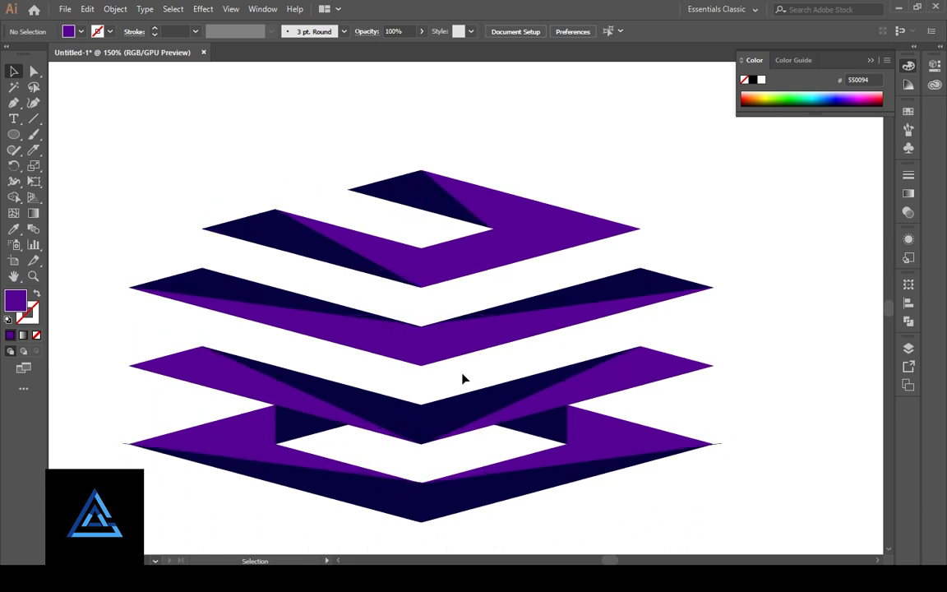
key(ctrl+plus)
click(425, 227)
click(512, 230)
shift+click(424, 224)
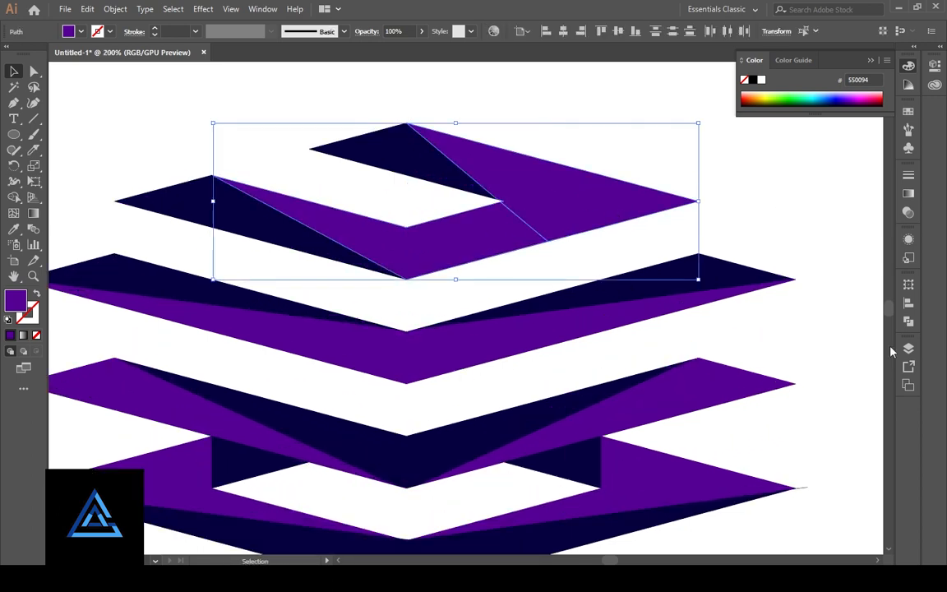
click(907, 325)
click(907, 323)
click(755, 315)
Step: Inspect the outlines of the bottom layer's upper purple facets for unmerged pieces
click(759, 451)
drag(759, 450, 821, 338)
click(654, 391)
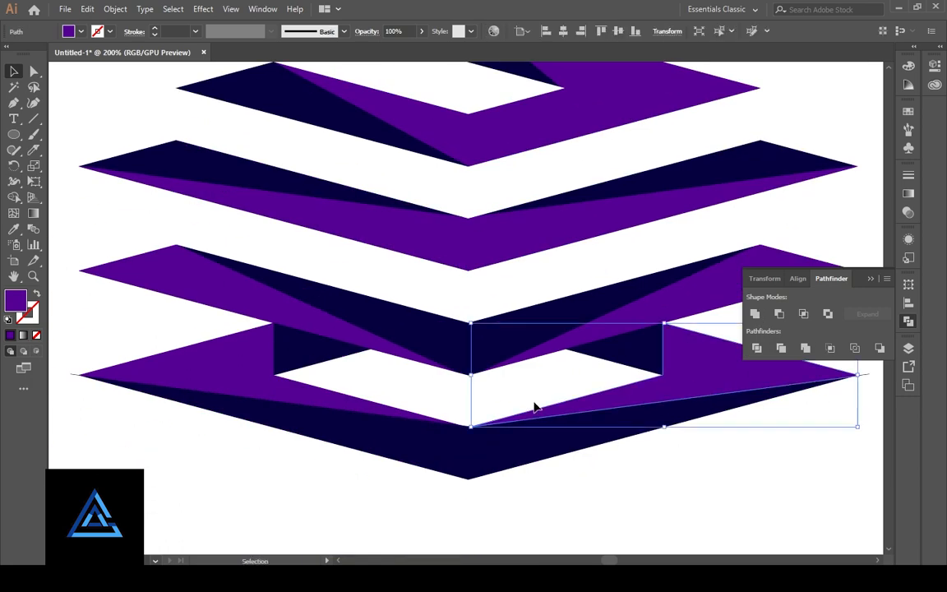
click(288, 398)
click(578, 520)
drag(715, 157, 696, 280)
click(908, 322)
drag(767, 217, 744, 275)
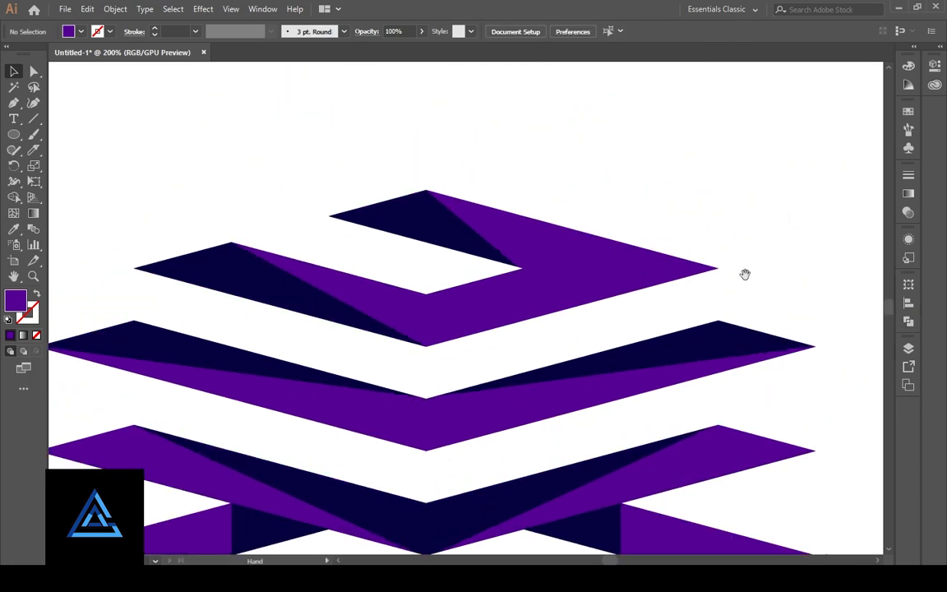
Step: Fill the top layer's large purple shape with a linear gradient from purple to the navy sampled from its neighboring facet
click(597, 276)
click(908, 194)
click(753, 294)
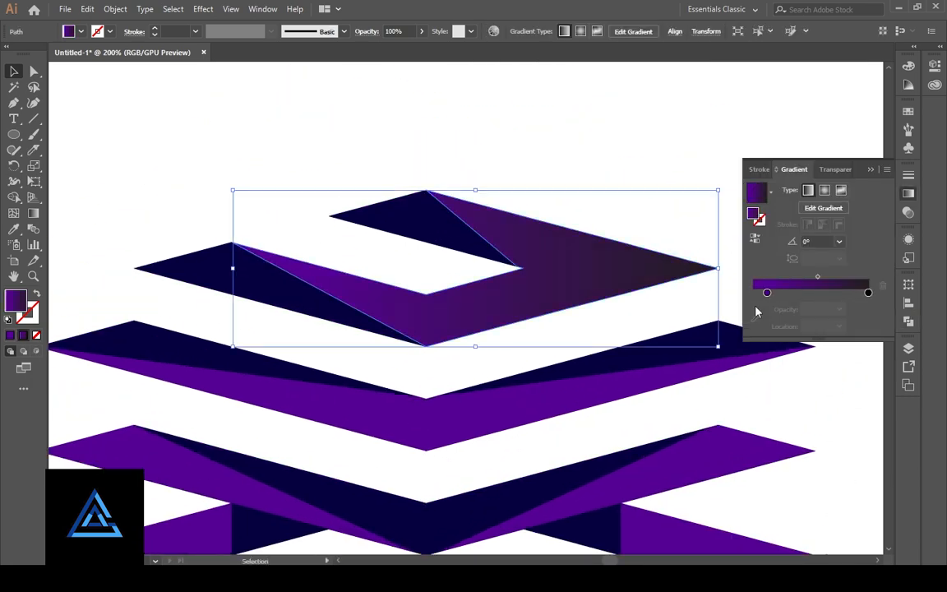
click(869, 293)
click(756, 317)
click(459, 227)
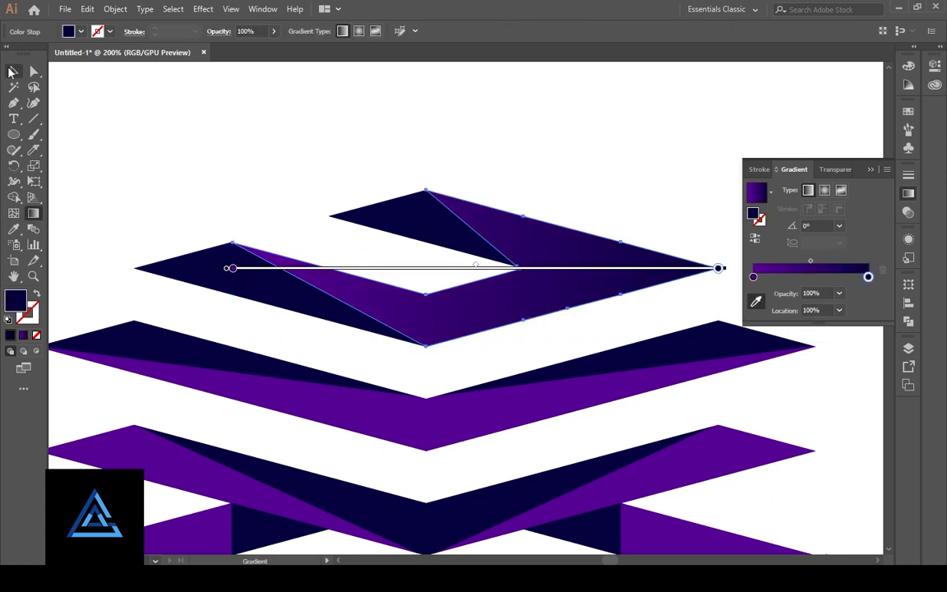
Step: Run the large top shape's gradient diagonally, from purple above the left side to navy below the right side
click(13, 72)
click(403, 269)
click(541, 305)
key(g)
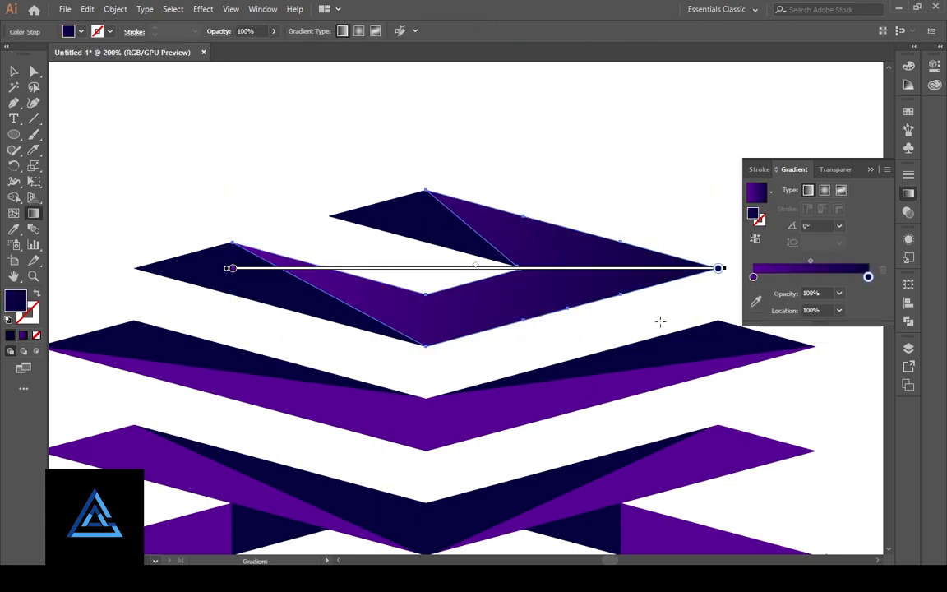
mouse_move(329, 167)
mouse_down()
mouse_move(550, 317)
mouse_move(618, 334)
mouse_move(630, 386)
mouse_move(648, 361)
mouse_up()
click(13, 72)
click(292, 345)
drag(292, 344, 301, 322)
Step: Fill the top layer's two navy facets with the purple-navy gradient, running it slightly diagonally with navy toward the upper left
click(328, 269)
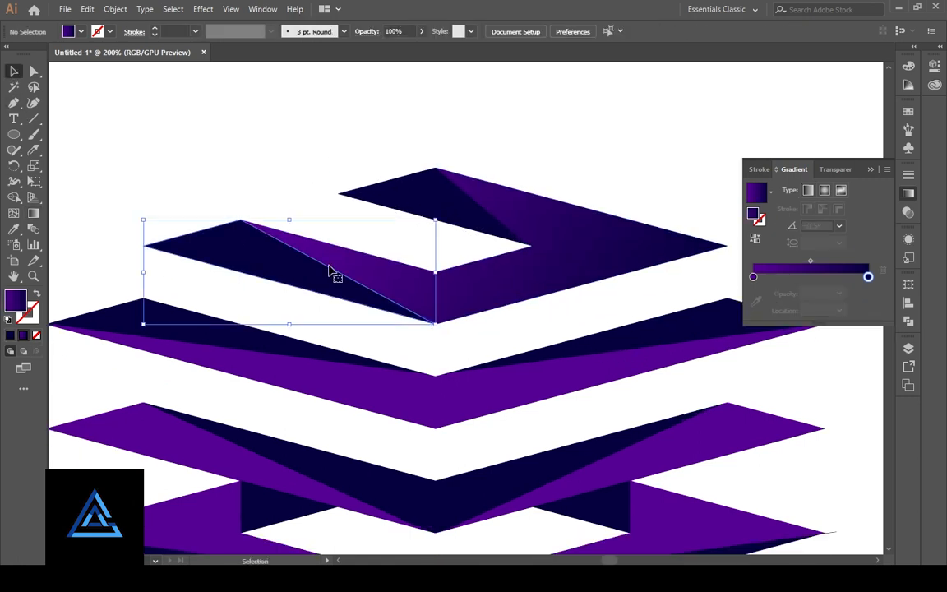
shift+click(447, 217)
key(g)
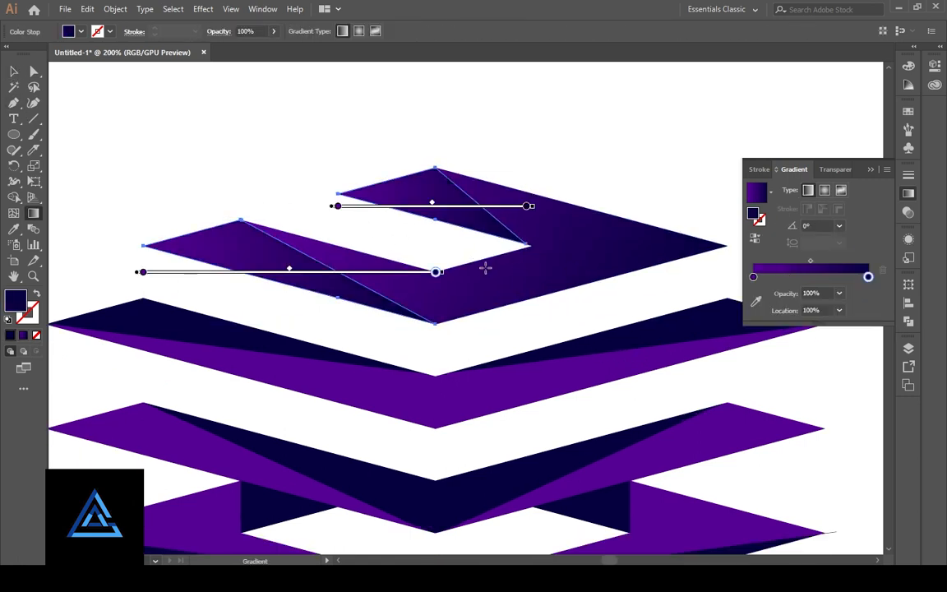
mouse_move(503, 269)
mouse_down()
mouse_move(392, 220)
mouse_move(152, 175)
mouse_move(73, 176)
mouse_up()
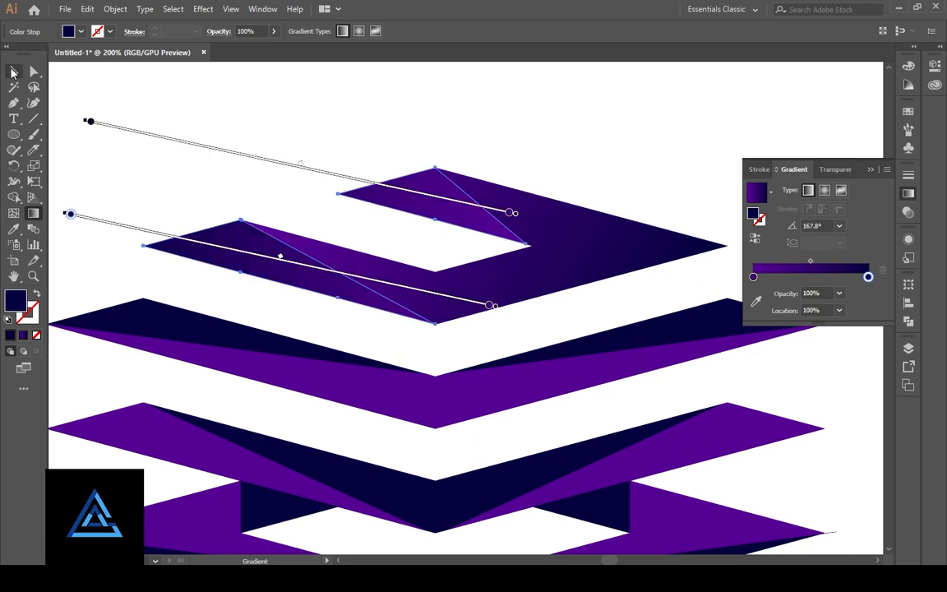
click(13, 72)
click(435, 346)
drag(434, 345, 415, 327)
Step: Recolor the navy gradient stop of all three top-layer shapes with a softer dark purple sampled from the large shape
click(292, 257)
shift+click(437, 204)
shift+click(485, 261)
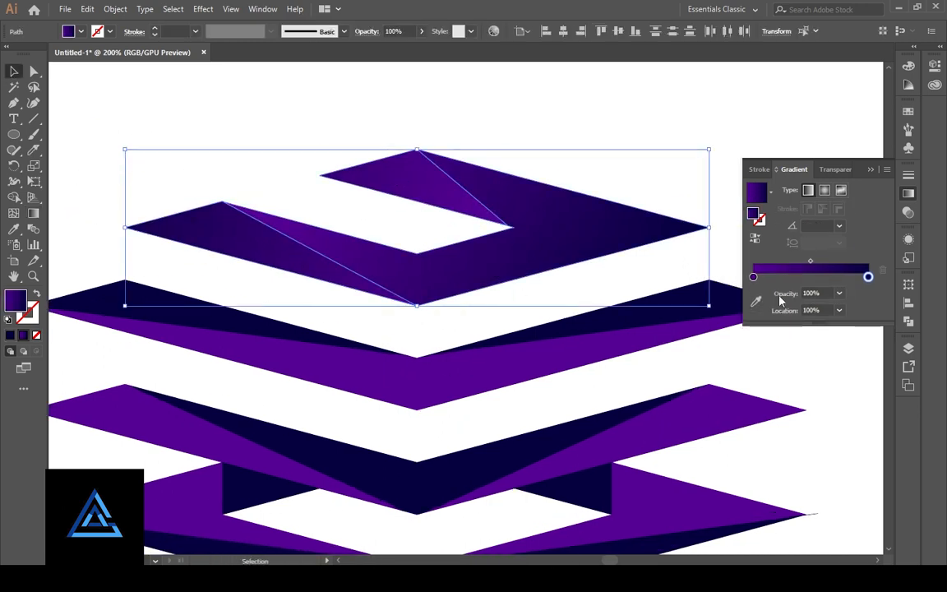
click(756, 302)
click(617, 222)
key(Escape)
click(13, 72)
Step: Fill the second layer's two navy upper facets with the same purple to dark purple gradient
click(164, 261)
click(255, 324)
shift+click(627, 310)
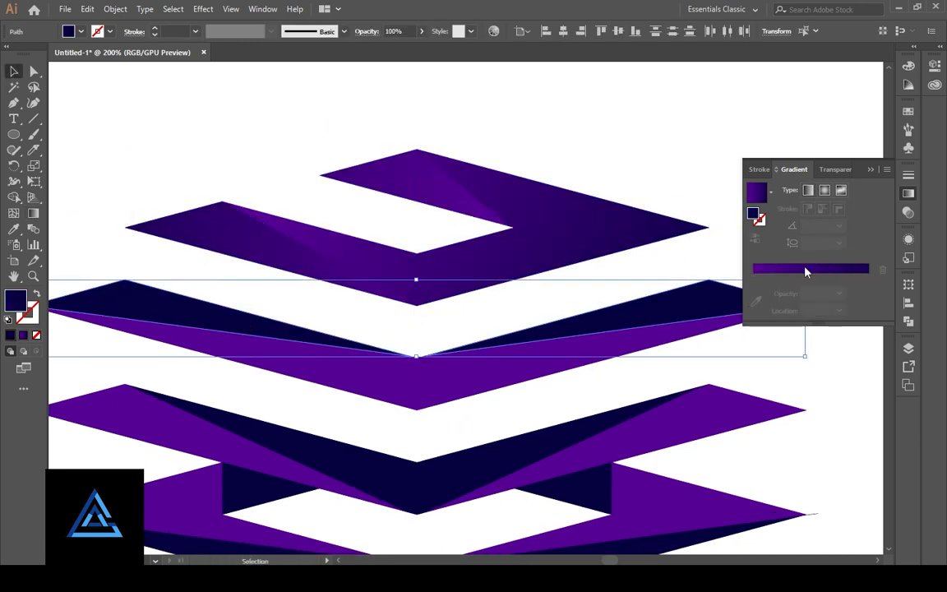
click(806, 269)
click(147, 164)
drag(518, 315, 264, 173)
key(i)
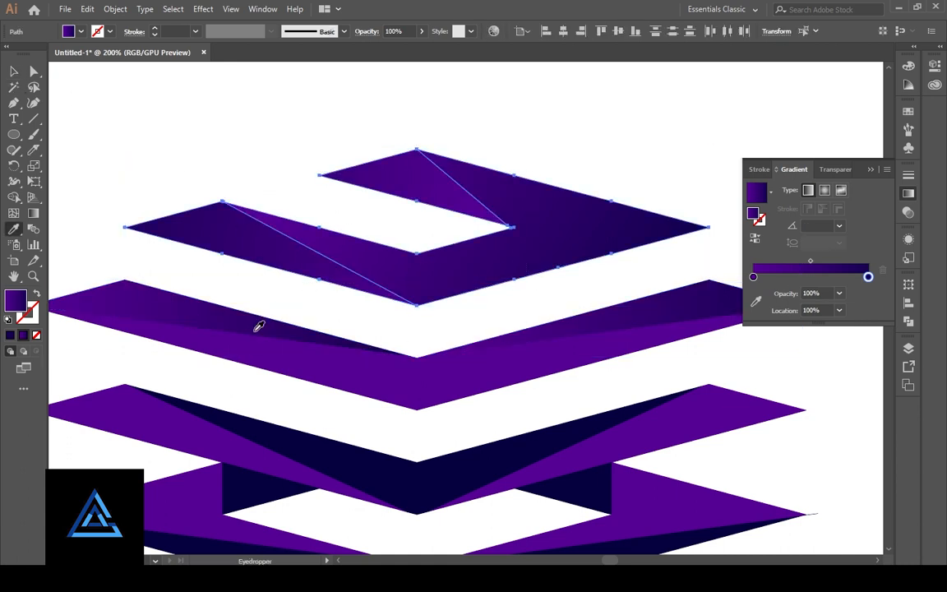
click(14, 72)
click(343, 327)
drag(343, 327, 338, 346)
Step: Run the gradients of the top layer's two smaller facets more steeply diagonal, with the dark end at the upper left
click(244, 268)
key(g)
drag(308, 315, 148, 209)
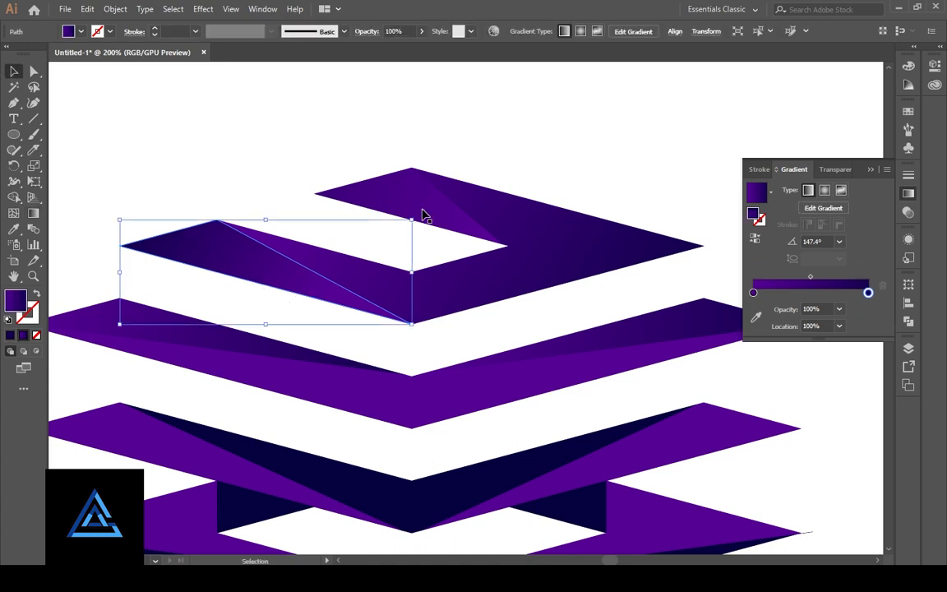
ctrl+click(422, 211)
drag(63, 120, 490, 211)
drag(323, 131, 475, 263)
key(v)
click(124, 113)
mouse_move(447, 363)
mouse_down()
mouse_move(452, 325)
mouse_move(423, 345)
mouse_up()
Step: Reverse the gradient on the top layer's two smaller facets so the dark end faces the lower right
click(206, 243)
shift+click(390, 187)
key(g)
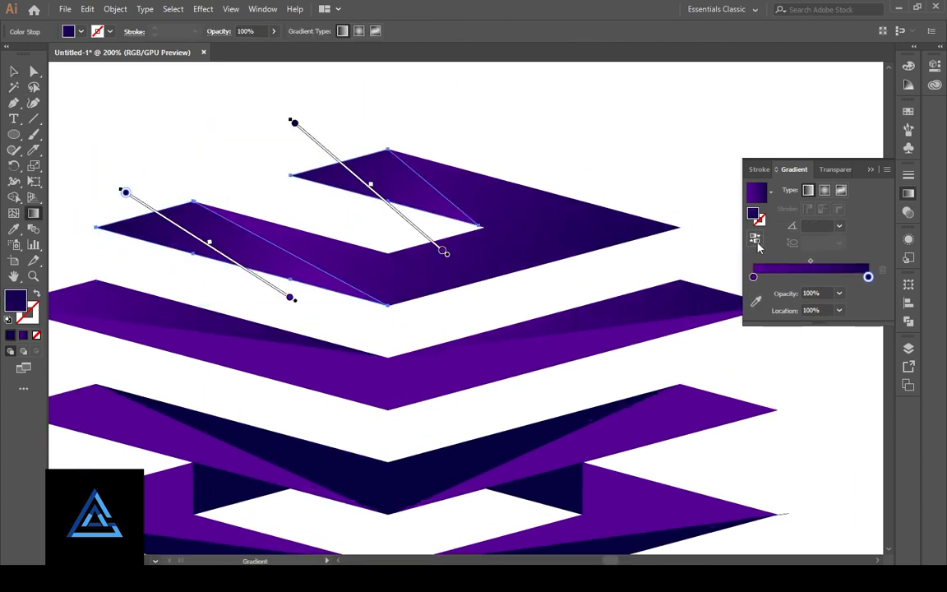
key(v)
click(201, 103)
mouse_move(351, 338)
mouse_down()
mouse_move(404, 338)
mouse_move(385, 222)
mouse_up()
Step: Run the gradient of the second layer's upper facets vertically, from purple at the top to dark at the bottom
click(284, 203)
key(g)
drag(424, 116, 429, 281)
key(v)
Step: Give the second layer's lower V facet the purple gradient, running vertically with purple at the bottom
click(424, 286)
key(i)
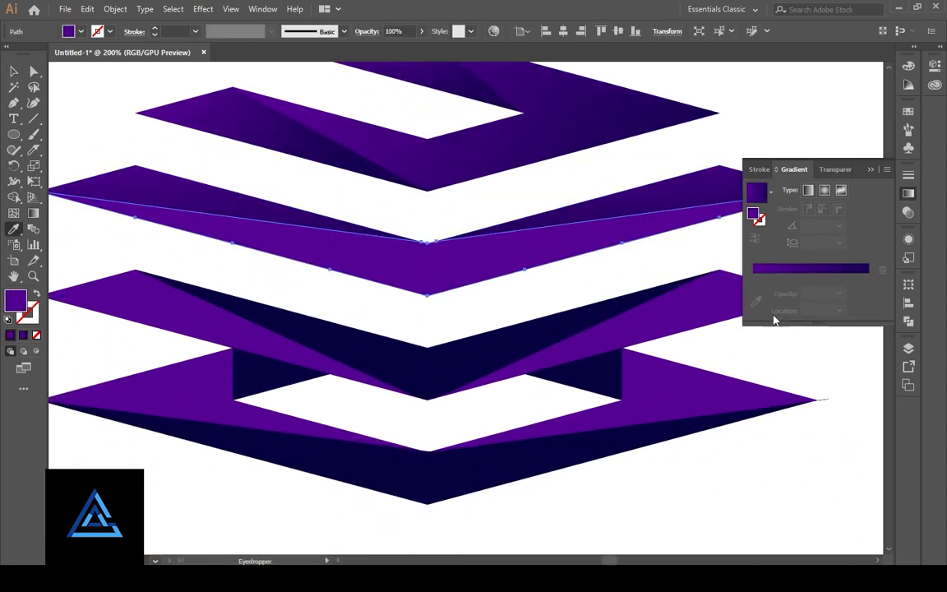
key(g)
drag(428, 320, 427, 204)
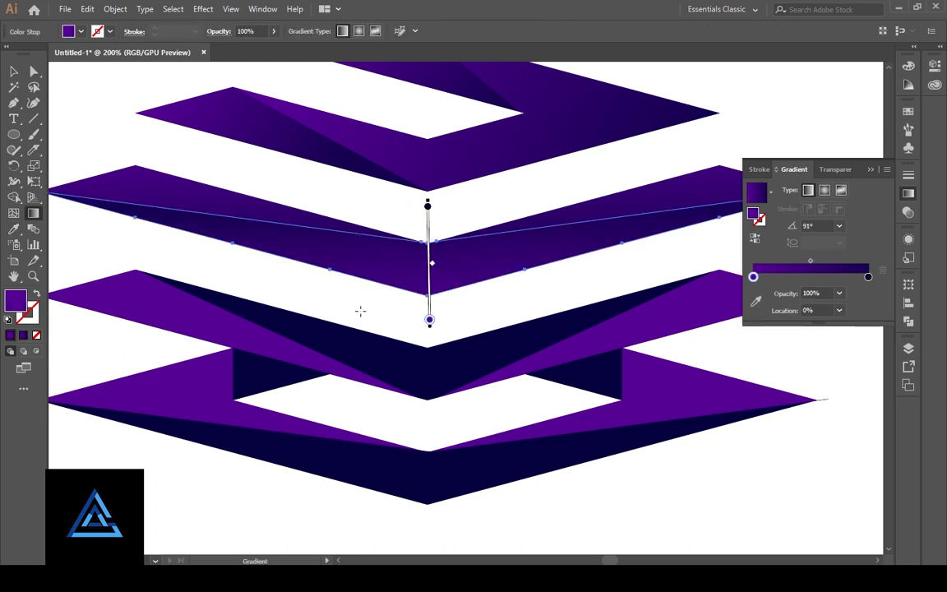
key(v)
Step: Fill the third layer's central facet and two outer facets with the gradients sampled from the second layer
scroll(395, 328, down, 3)
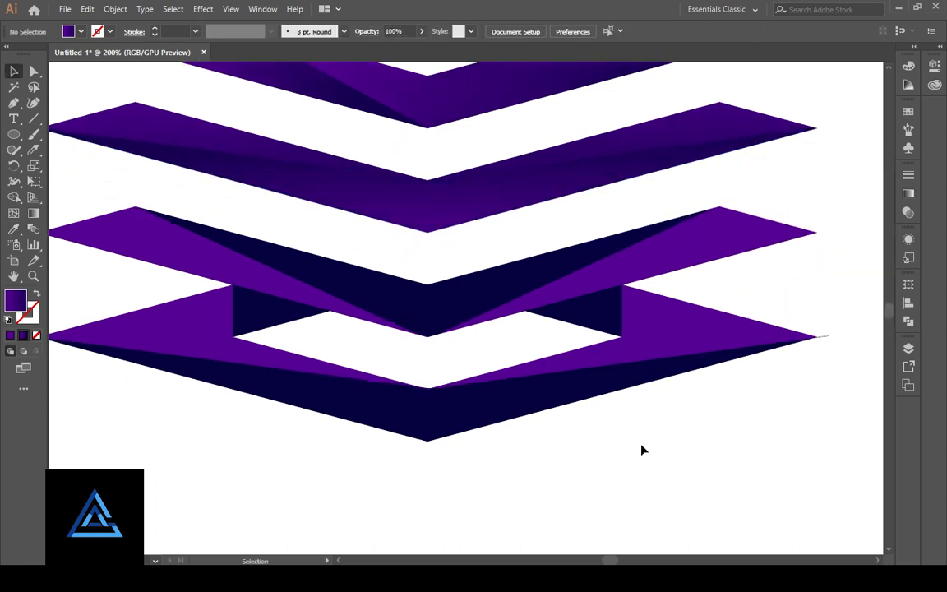
click(439, 311)
key(i)
click(440, 205)
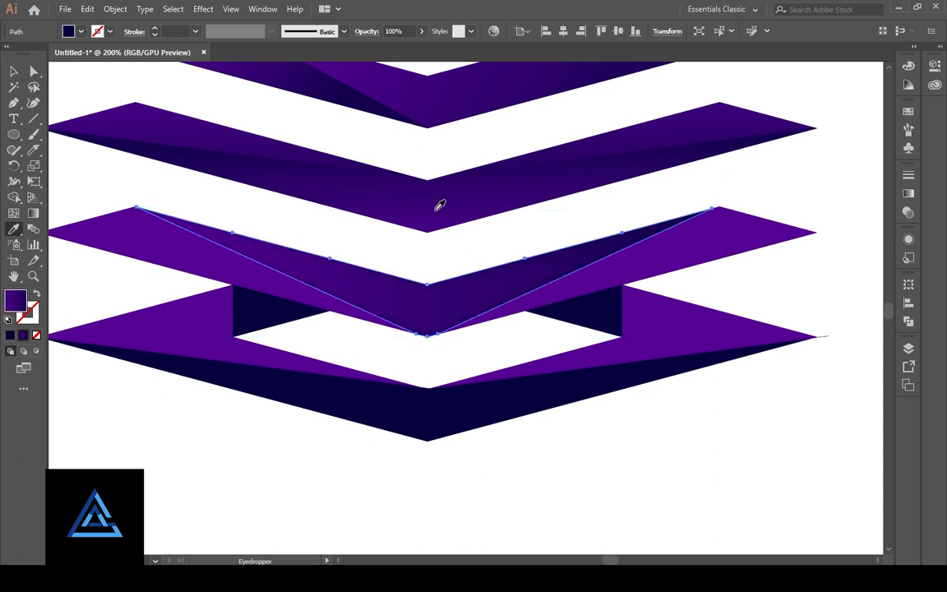
ctrl+click(237, 283)
ctrl+shift+click(567, 292)
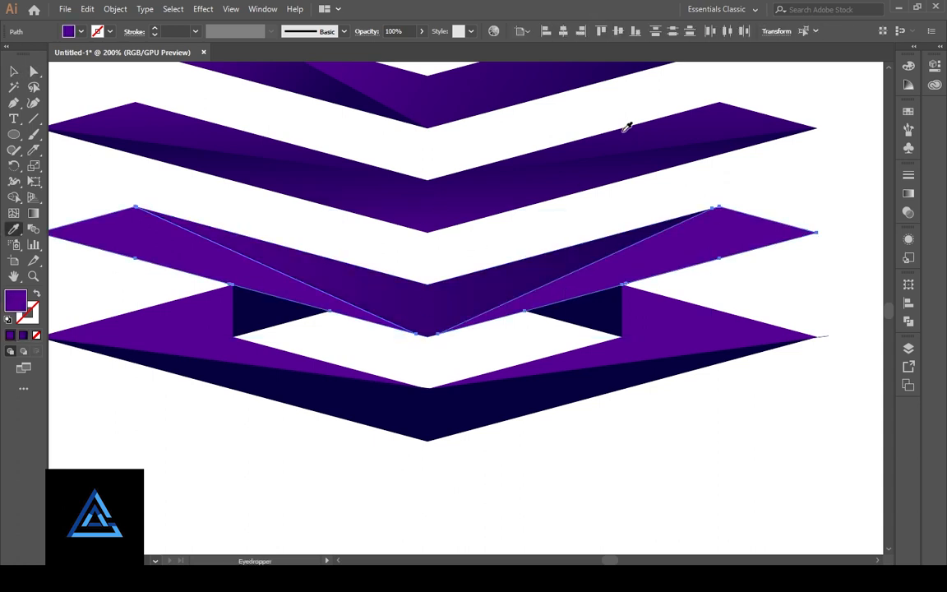
click(625, 126)
click(15, 72)
Step: Fill the bottom layer's lower V facet and its two upper facets with the sampled purple gradient
scroll(431, 271, down, 4)
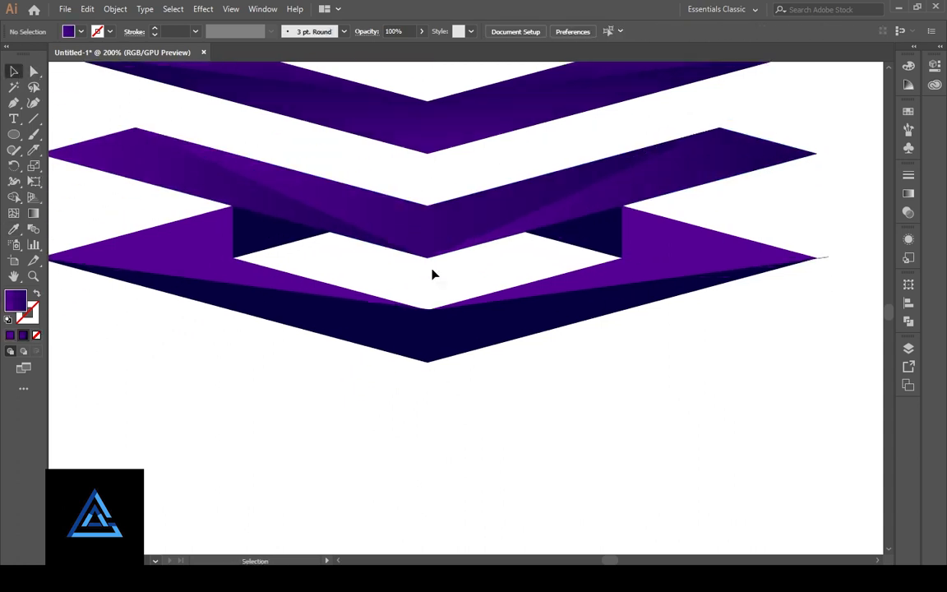
click(435, 335)
key(a)
click(252, 307)
shift+click(611, 262)
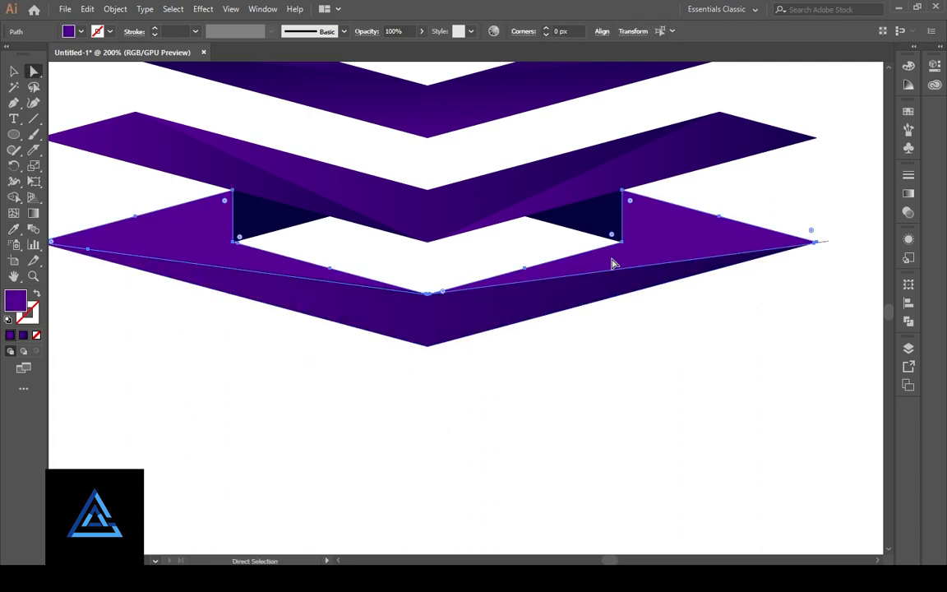
key(i)
click(655, 245)
Step: Fill the bottom layer's two navy inner triangles with the gradient sampled from the third layer
key(a)
click(263, 216)
key(i)
click(512, 190)
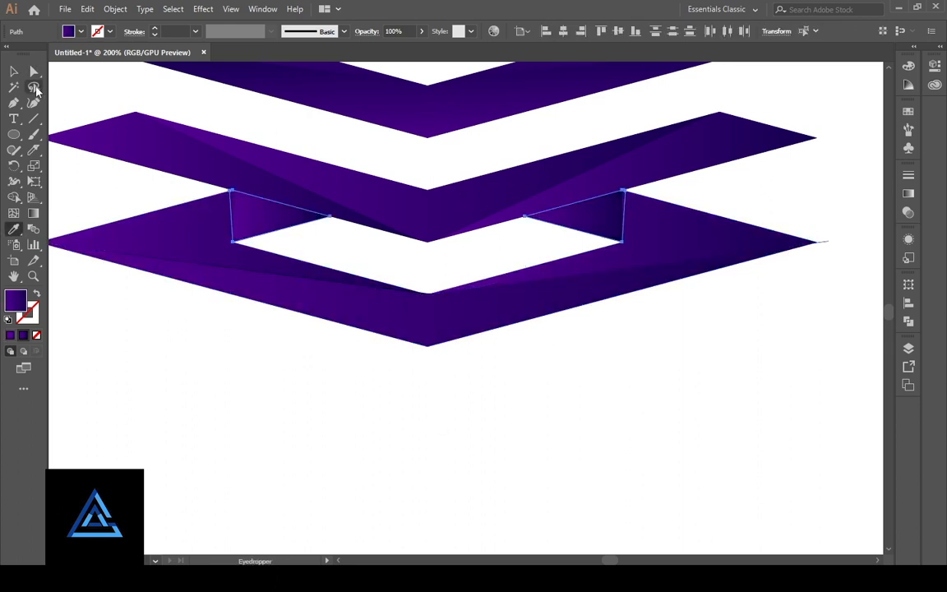
Step: Delete the stray dark sliver between the facets beside the bottom layer's central inner corner
key(v)
click(458, 389)
key(ctrl+plus)
key(ctrl+plus)
key(ctrl+plus)
scroll(386, 329, left, 3)
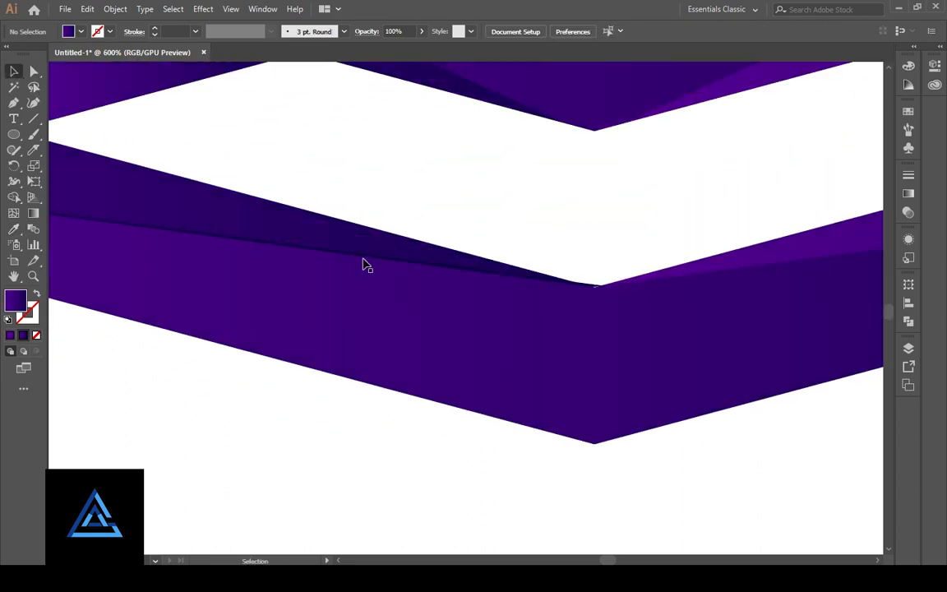
click(368, 260)
click(680, 313)
click(417, 260)
key(Delete)
click(603, 295)
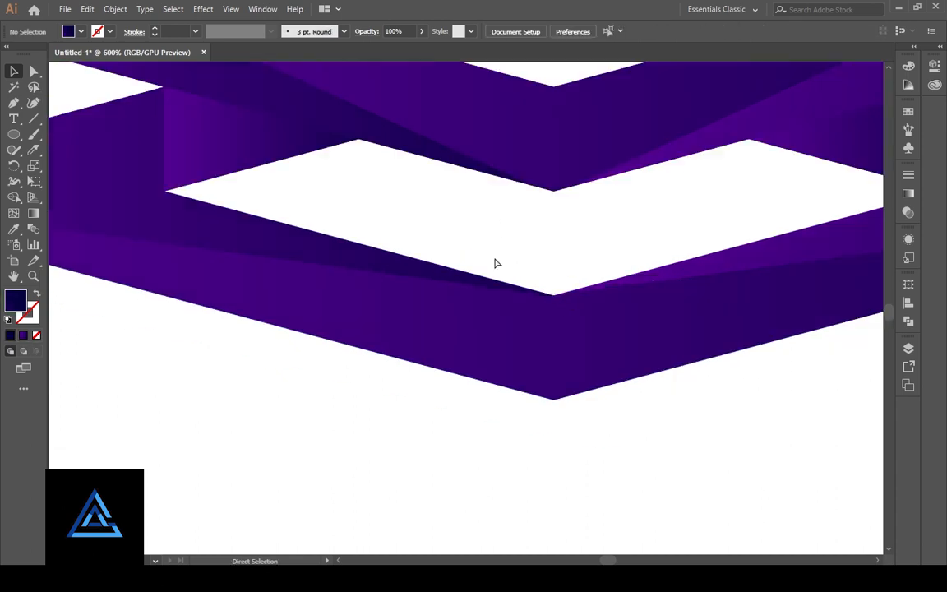
Step: Run the bottom layer's gradients vertically, with purple at the bottom of the lower V and at the top of both upper facets
key(ctrl+minus)
key(ctrl+minus)
key(ctrl+minus)
key(g)
click(421, 345)
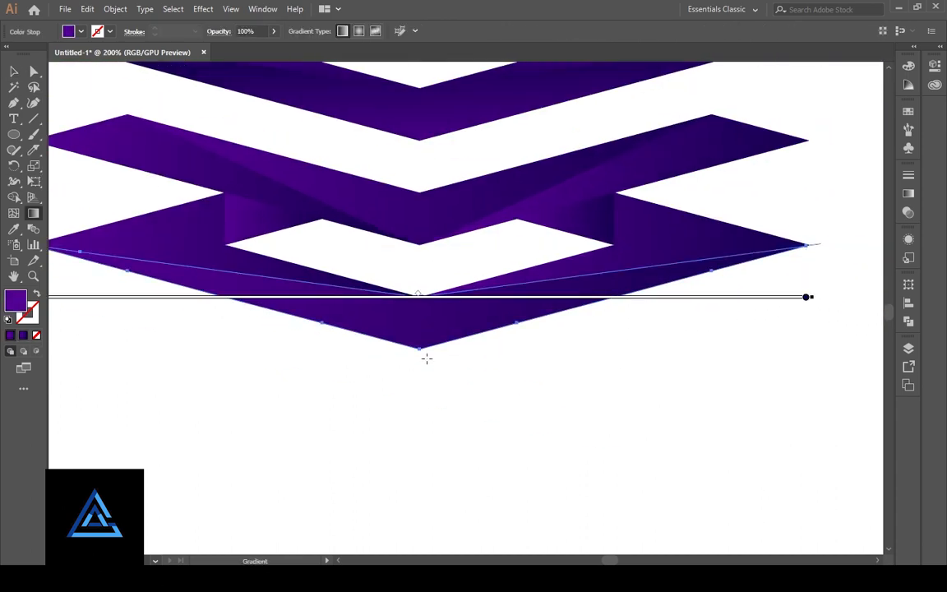
drag(415, 368, 405, 245)
ctrl+click(589, 274)
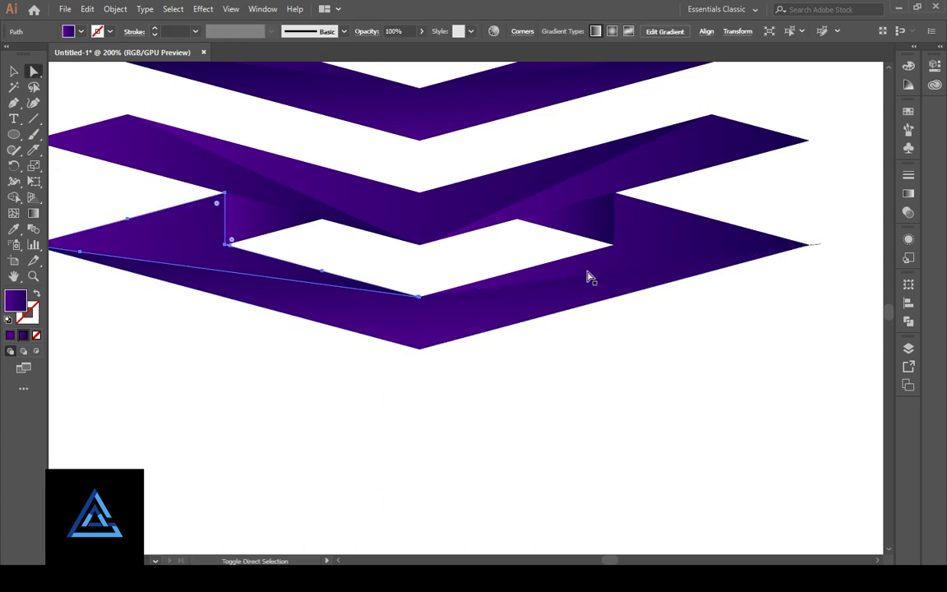
drag(417, 185, 420, 319)
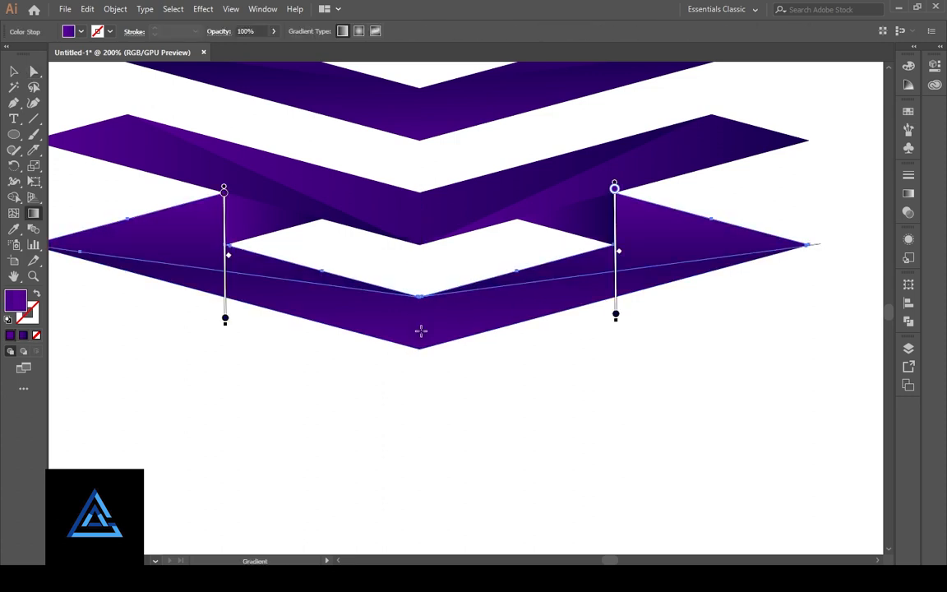
Step: Redirect the gradients of the two inner triangles so they run from dark at the upper edge to purple at the lower edge
key(a)
click(261, 231)
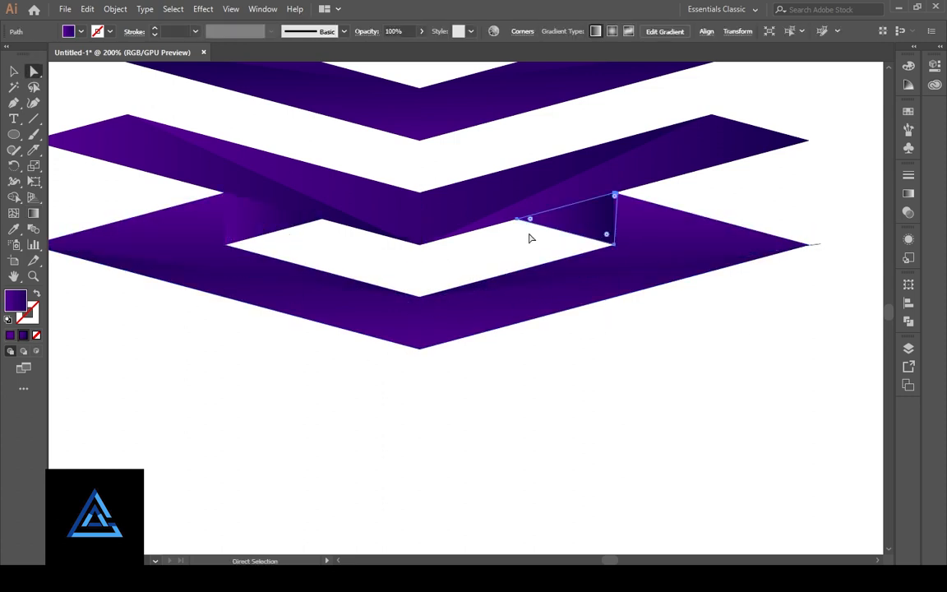
key(g)
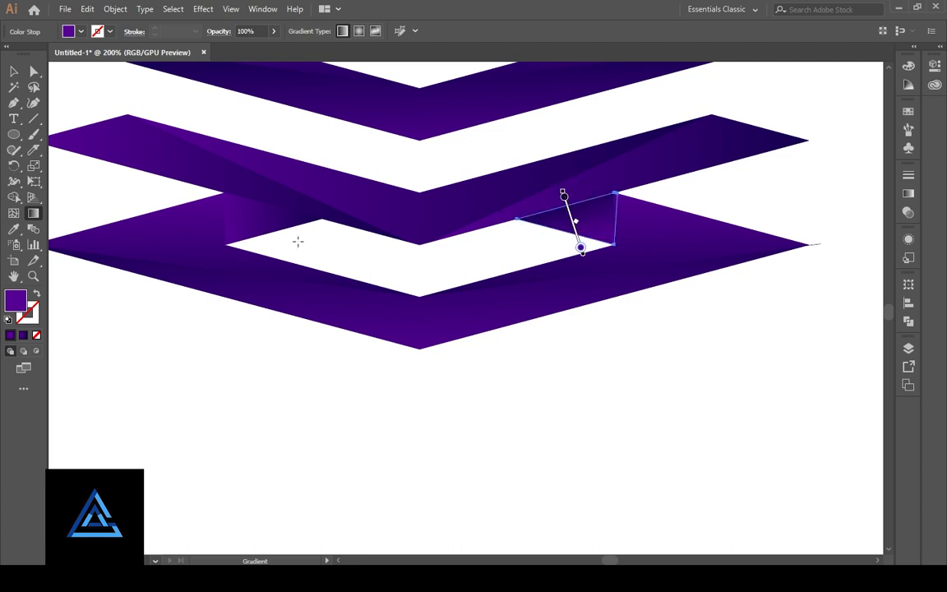
ctrl+click(260, 222)
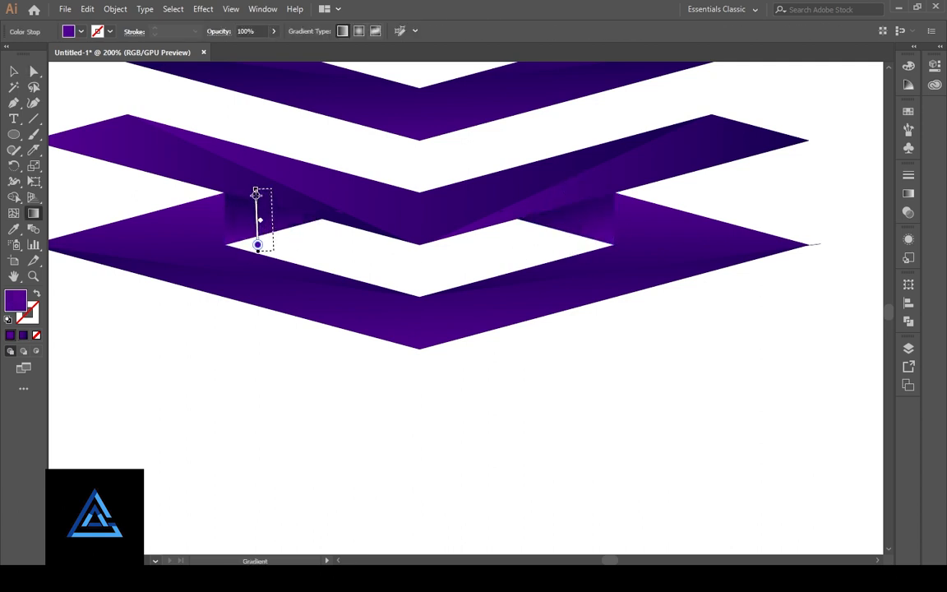
key(v)
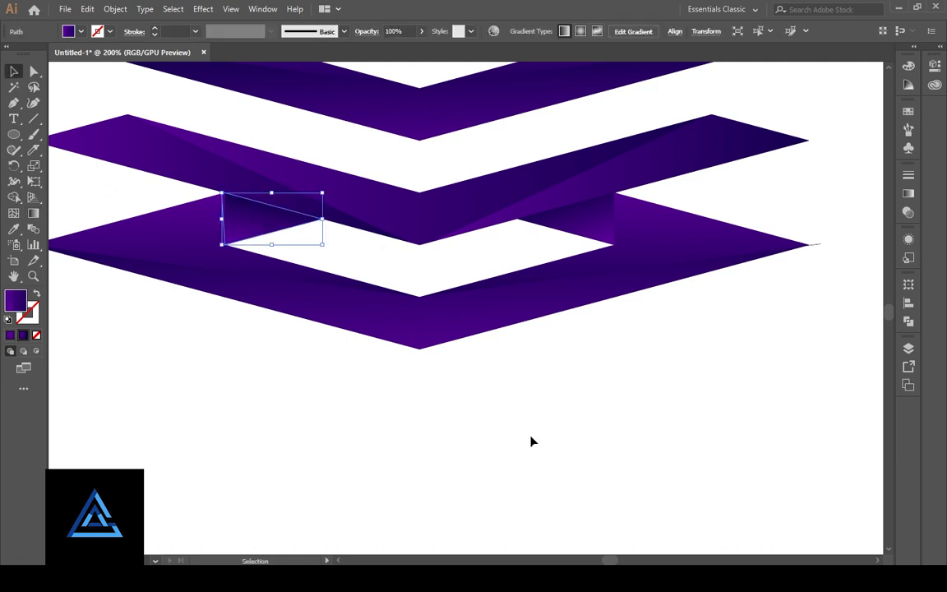
click(530, 440)
drag(517, 422, 521, 444)
Step: Tilt the left inner triangle's gradient so it runs from purple at its lower edge to dark at its sloping upper edge
key(ctrl+equal)
key(ctrl+equal)
drag(409, 280, 614, 338)
click(247, 239)
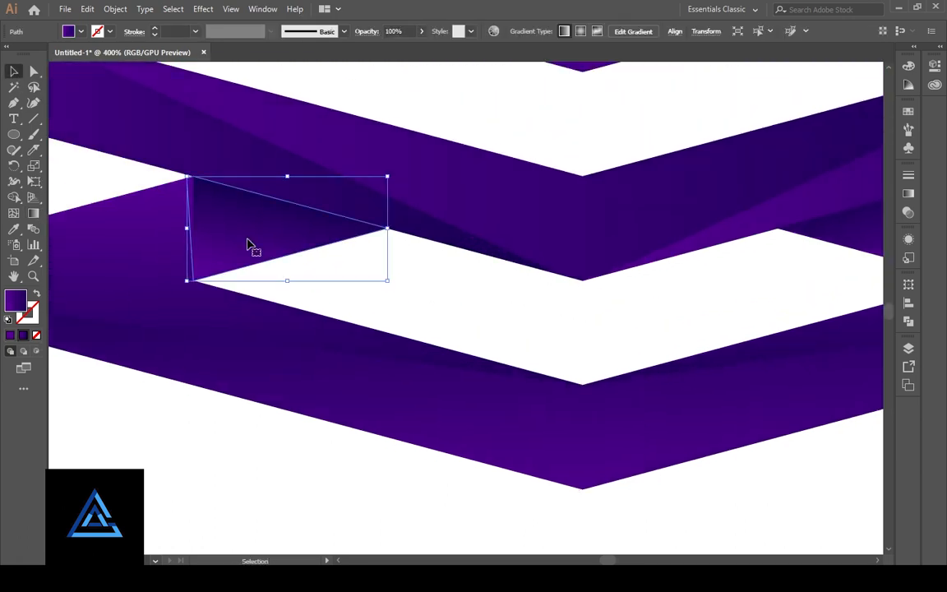
key(g)
drag(285, 284, 309, 175)
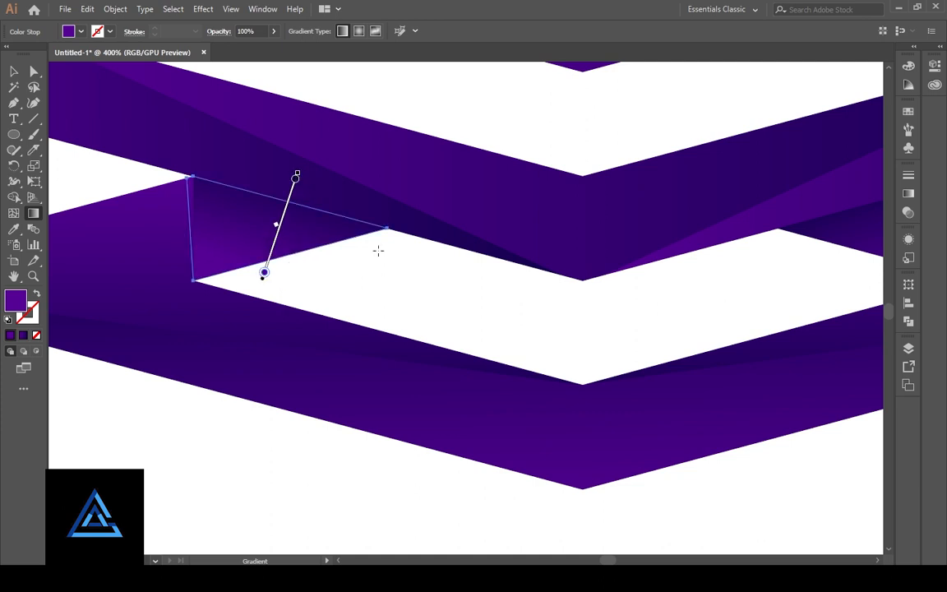
Step: Tilt the right inner triangle's gradient so it runs from purple at its lower edge to dark at its sloping upper edge
click(13, 71)
click(857, 239)
drag(774, 316, 679, 317)
key(g)
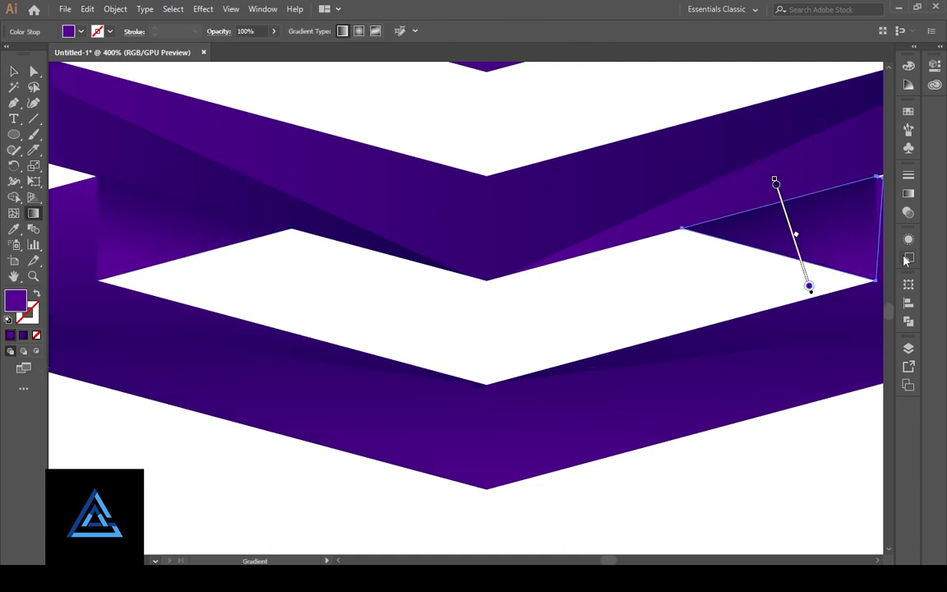
click(908, 194)
click(872, 170)
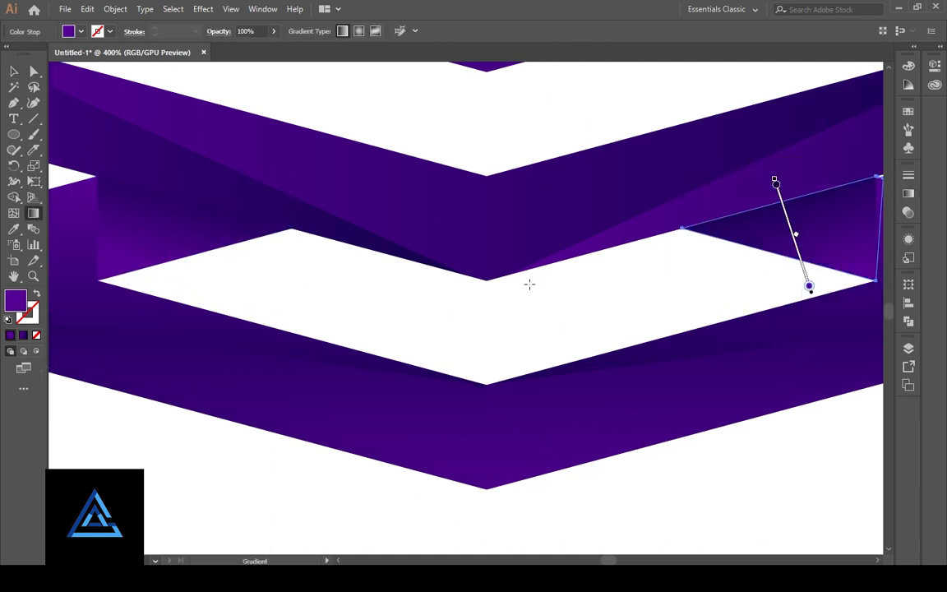
click(181, 237)
click(908, 194)
click(486, 327)
key(a)
click(488, 329)
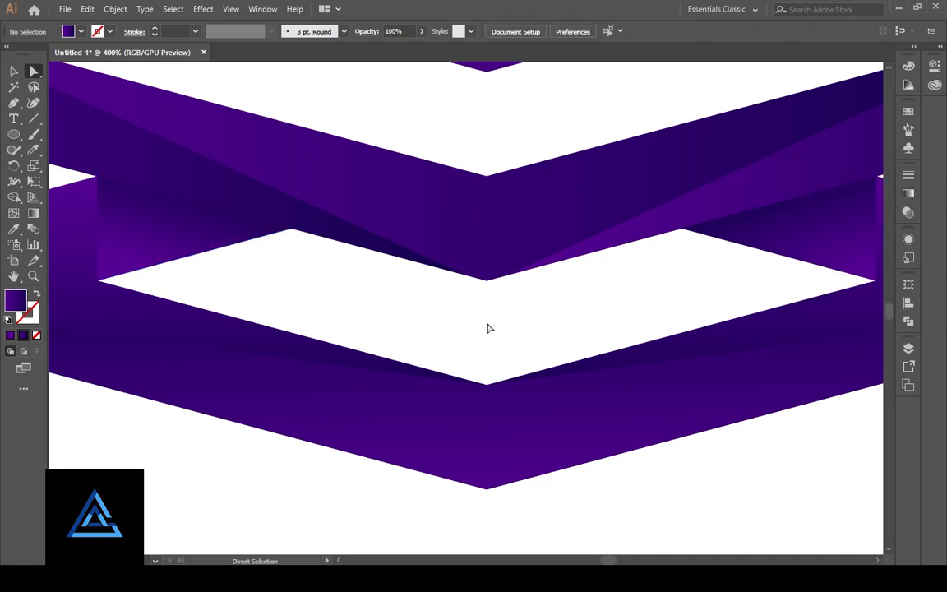
Step: Run the gradient of the bottom layer's left upper facet diagonally, from purple at the outer tip to dark at the inner edge
scroll(487, 329, down, 4)
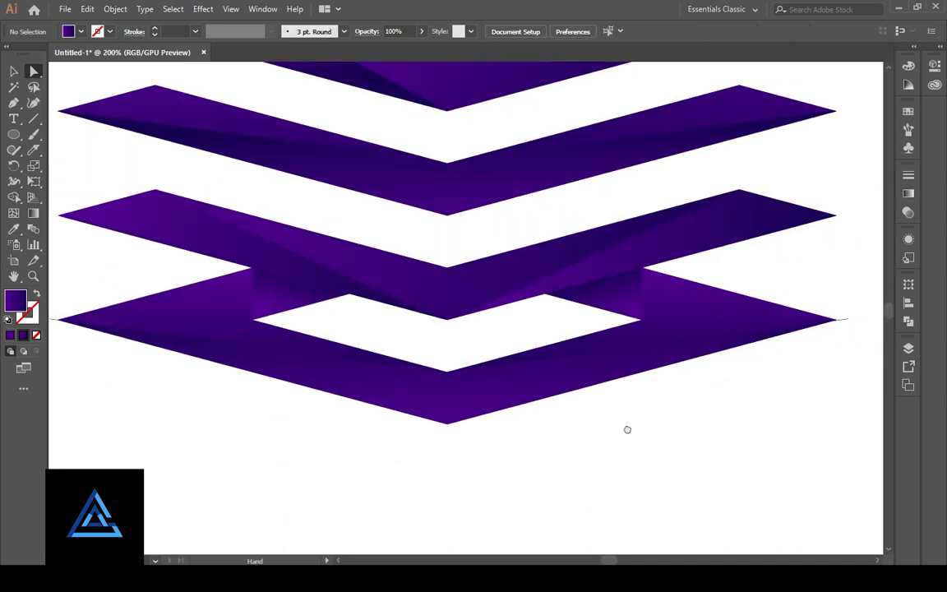
click(252, 316)
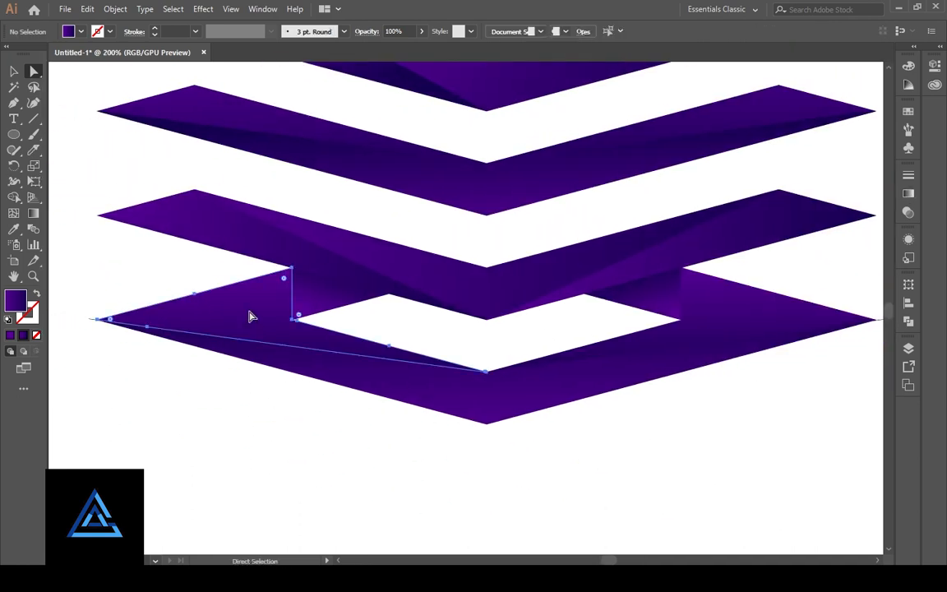
key(g)
mouse_move(279, 308)
mouse_down()
mouse_move(112, 315)
mouse_move(274, 295)
mouse_up()
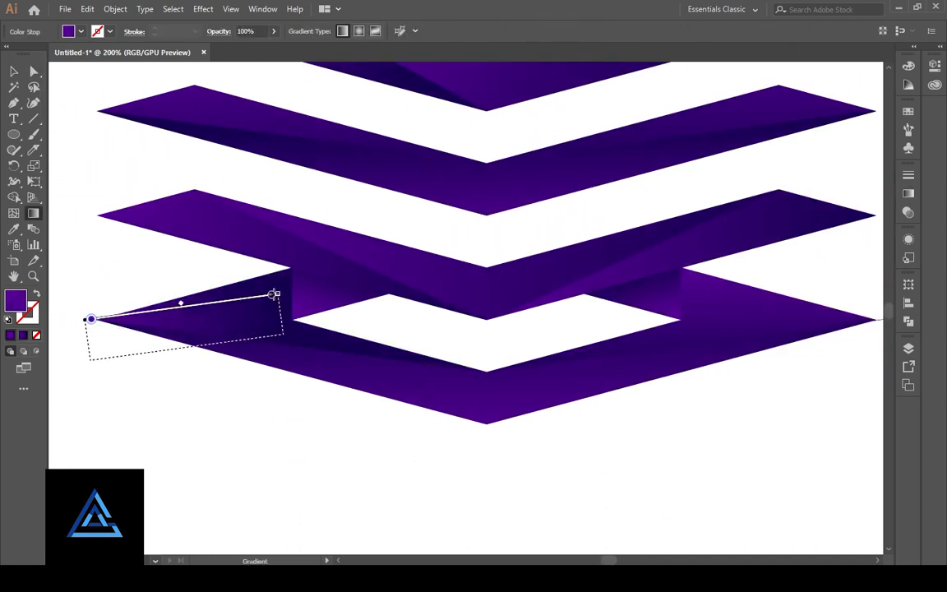
drag(94, 358, 317, 328)
drag(189, 365, 319, 298)
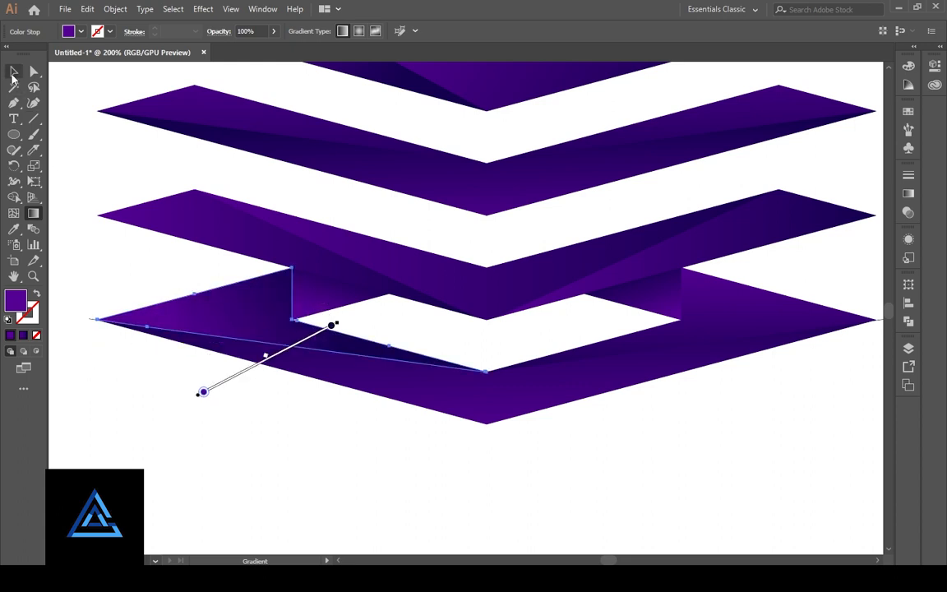
click(14, 72)
click(552, 455)
drag(562, 458, 503, 455)
Step: Run the gradient of the bottom layer's right upper facet from purple at the outer tip to dark at the inner edge
click(682, 322)
key(g)
drag(820, 384, 539, 320)
click(13, 72)
click(513, 478)
scroll(461, 444, down, 2)
Step: Redraw the left inner triangle's gradient vertically, from purple at the lower edge to dark at the upper edge
click(263, 263)
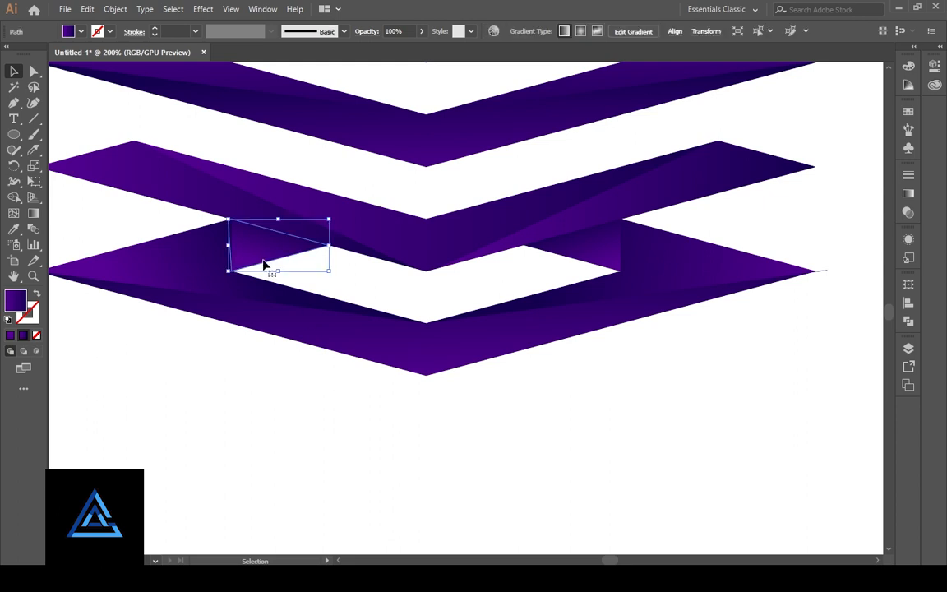
key(g)
drag(281, 277, 282, 241)
key(v)
click(259, 408)
drag(420, 453, 476, 476)
Step: Redraw the right upper facet's gradient on the bottom layer along a longer slant, from dark at the inner side to purple outward
click(715, 311)
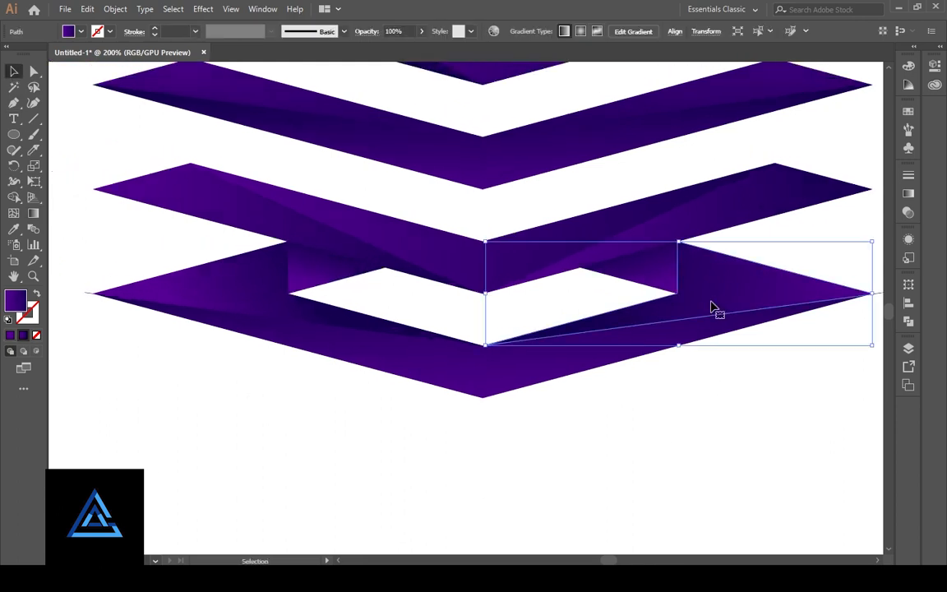
key(g)
drag(596, 296, 853, 358)
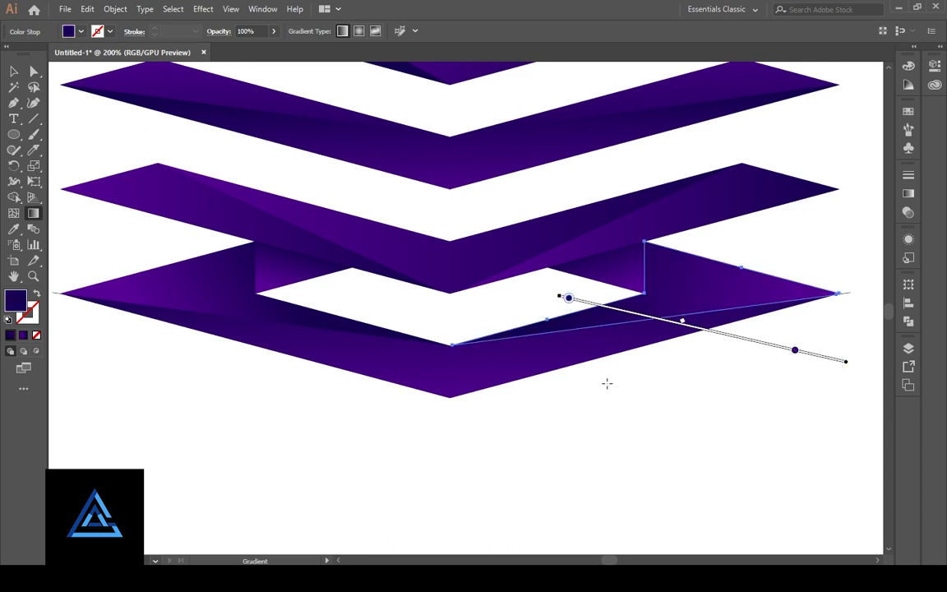
key(v)
click(533, 505)
scroll(533, 505, up, 3)
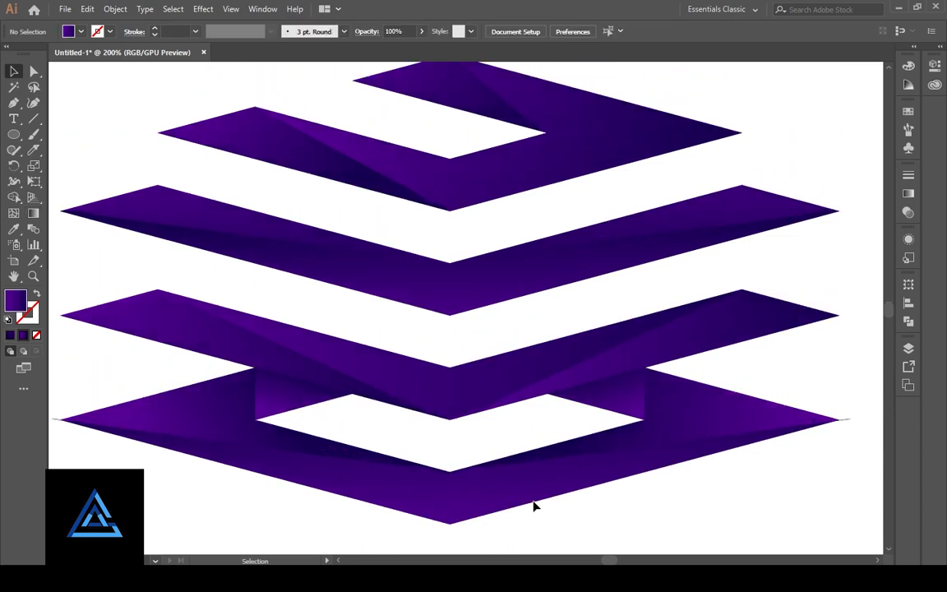
Step: Run the gradient of the bottom layer's lower V vertically, from dark at the upper edge to purple at the bottom corner
click(466, 508)
key(g)
drag(465, 546, 466, 452)
key(space)
drag(495, 552, 539, 536)
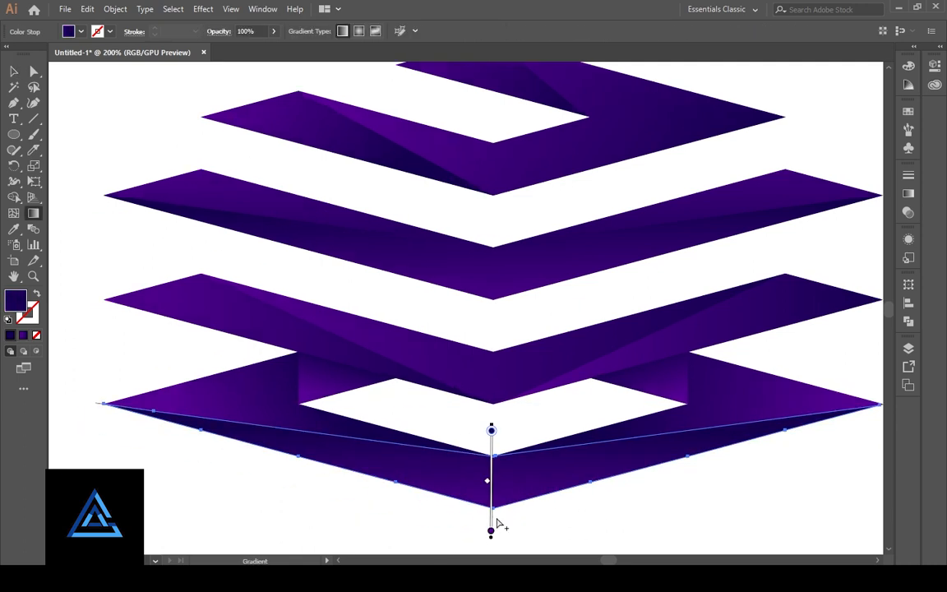
key(v)
click(549, 490)
drag(550, 490, 518, 523)
Step: Run the gradients of the third layer's two side facets vertically, from purple at the upper edge to dark at the lower edge
click(446, 457)
key(g)
drag(453, 347, 453, 453)
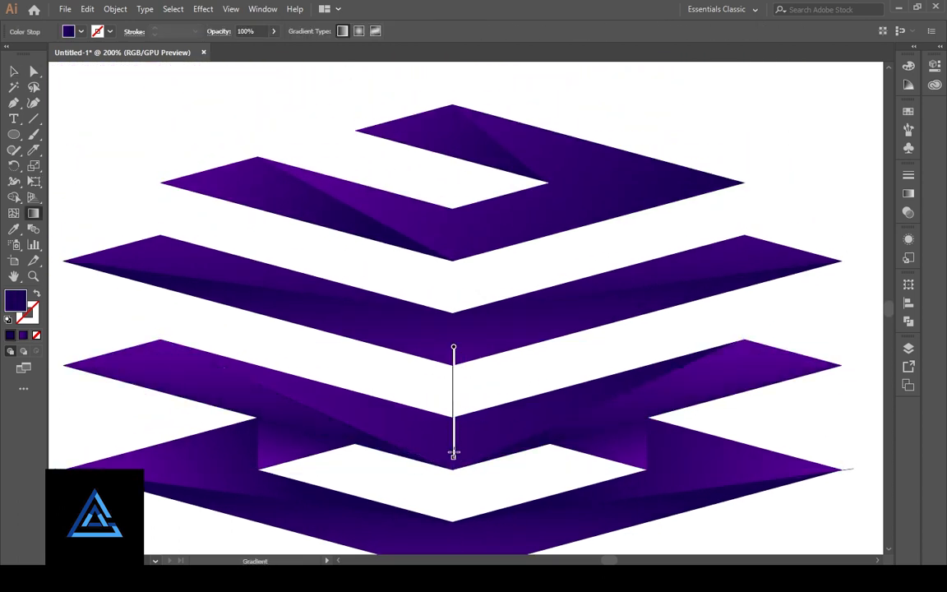
Step: Run the gradient of the third layer's central V vertically, from dark at the upper edge to purple at the bottom corner
click(456, 488)
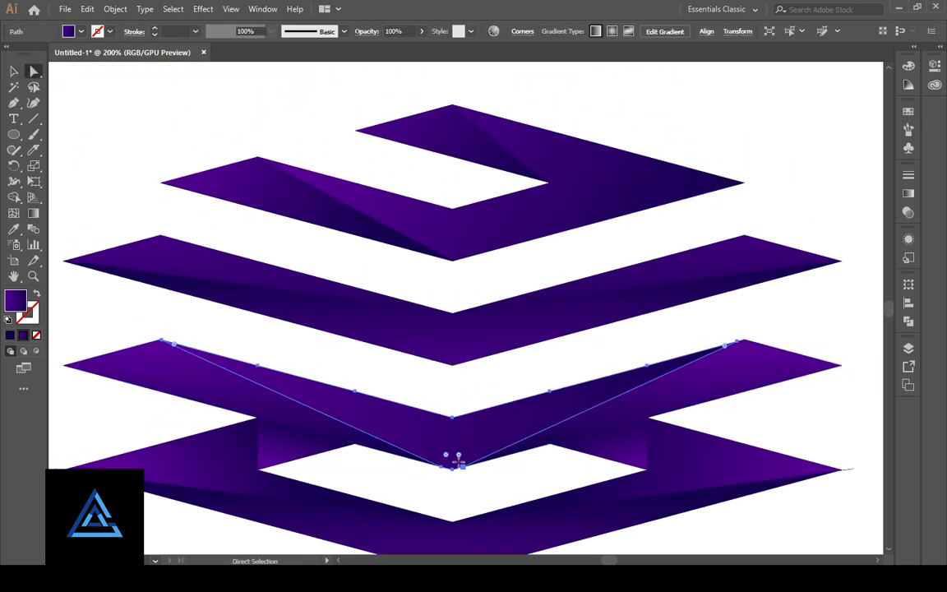
drag(457, 490, 450, 370)
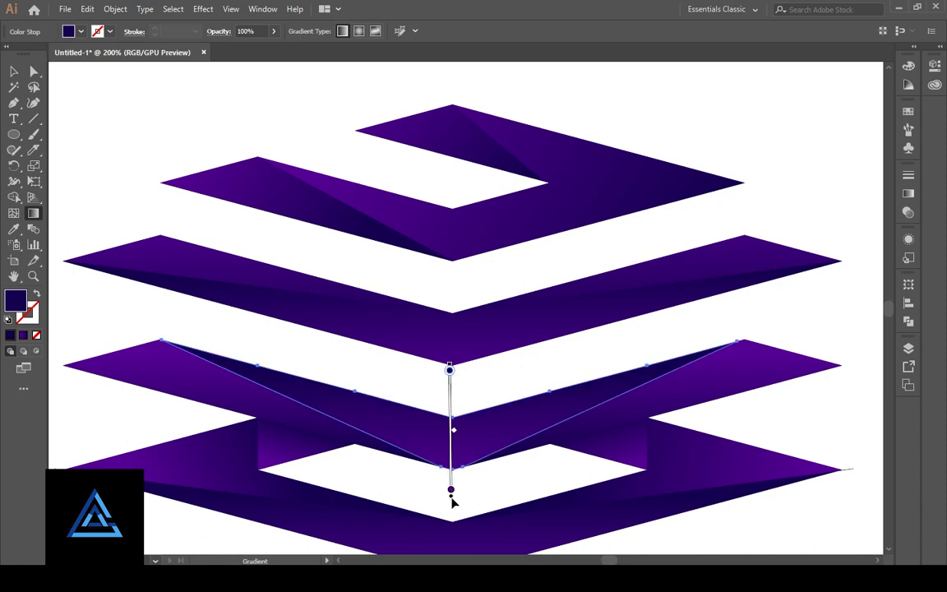
key(v)
click(207, 322)
mouse_move(567, 477)
mouse_down()
mouse_move(573, 301)
mouse_move(569, 459)
mouse_up()
Step: Run the second layer's gradients vertically, with dark at the top of both the lower V and the two upper facets
click(470, 324)
key(g)
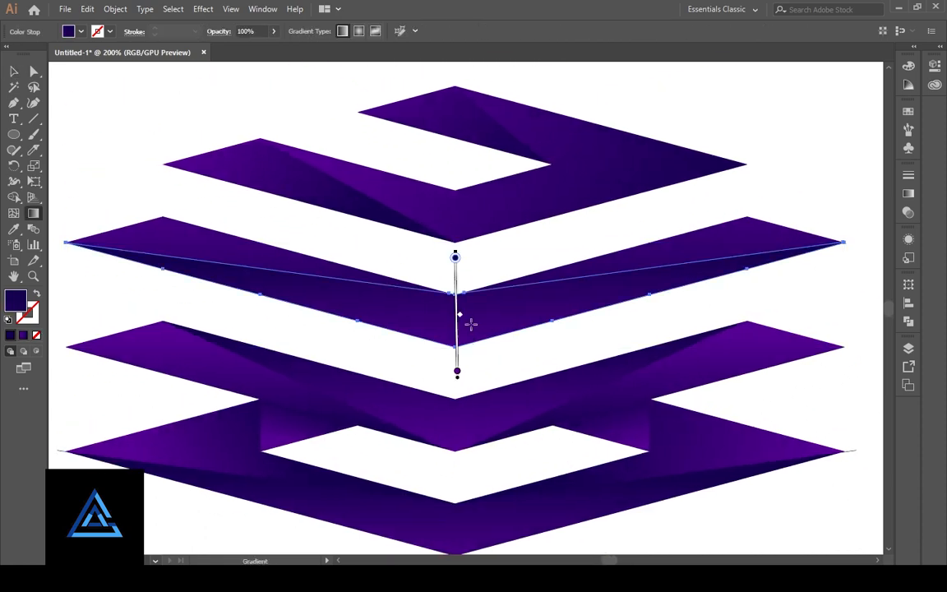
key(a)
click(681, 253)
shift+click(289, 264)
key(g)
drag(462, 194, 464, 324)
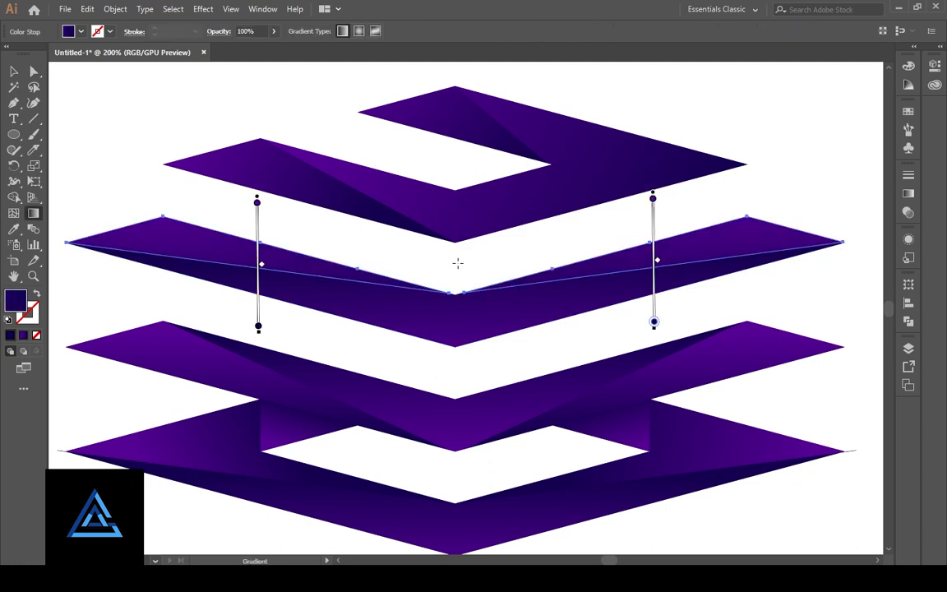
drag(458, 263, 451, 174)
key(v)
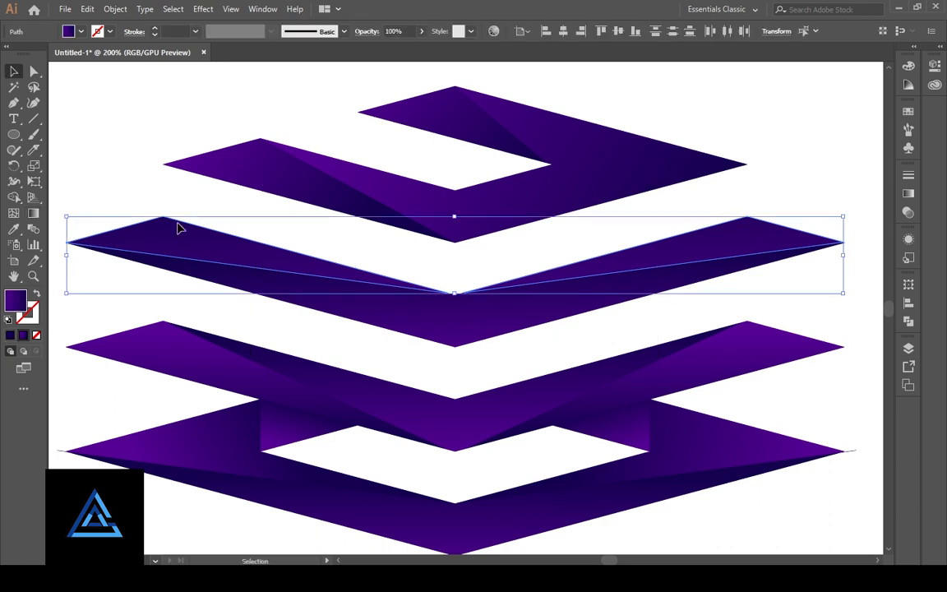
Step: Reposition the vertical gradient of the third layer's central V, keeping dark at the top and purple at the bottom corner
click(455, 434)
key(g)
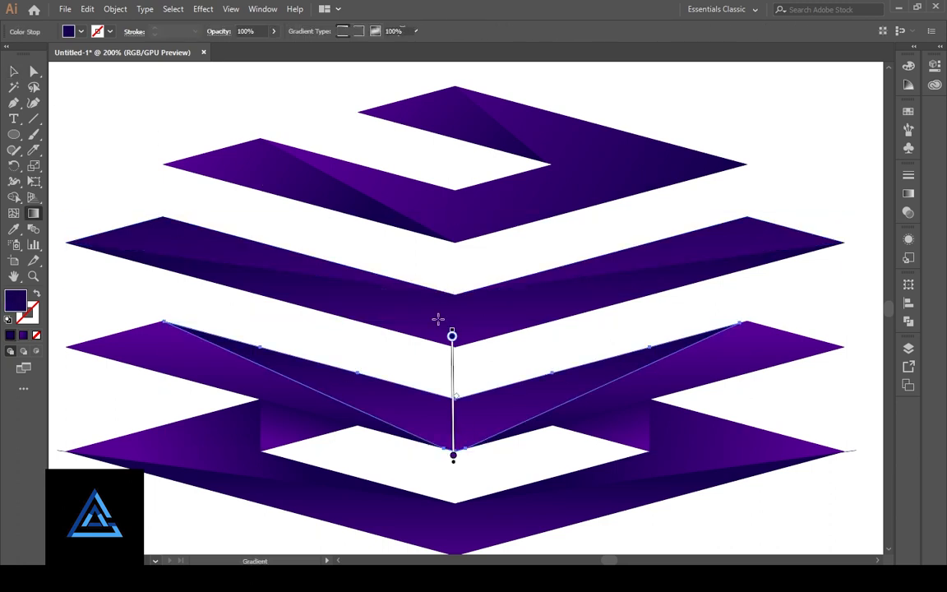
drag(454, 257, 458, 370)
key(a)
click(677, 382)
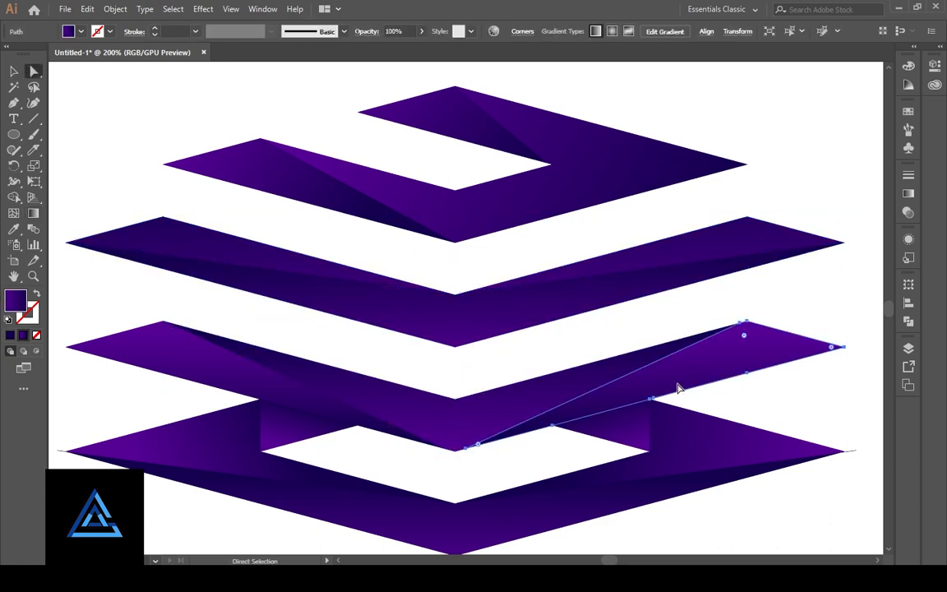
key(g)
Step: Reverse the vertical gradients of the second layer's two upper facets so they run from purple at the top to dark below
key(a)
click(688, 252)
shift+click(246, 252)
key(g)
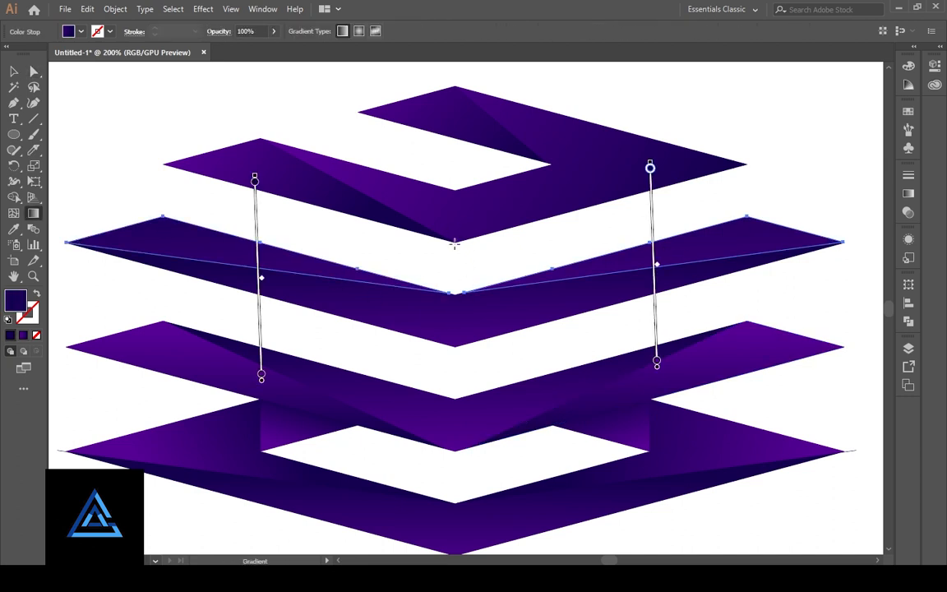
drag(454, 229, 457, 323)
click(15, 76)
click(458, 367)
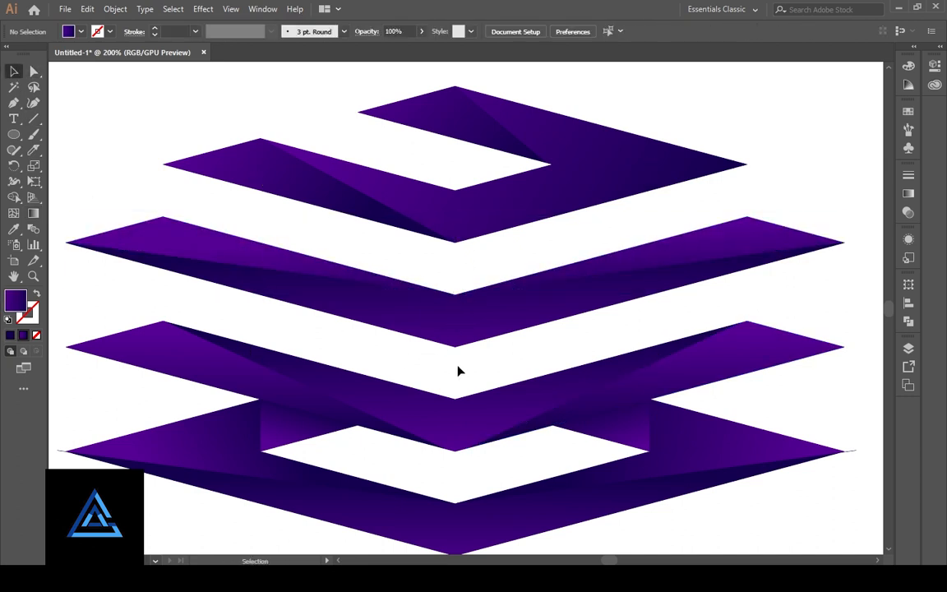
Step: Run the gradient of the top layer's upper fold facet vertically, from dark at the peak to purple at the lower edge
scroll(458, 370, up, 9)
scroll(479, 426, down, 4)
scroll(478, 426, down, 3)
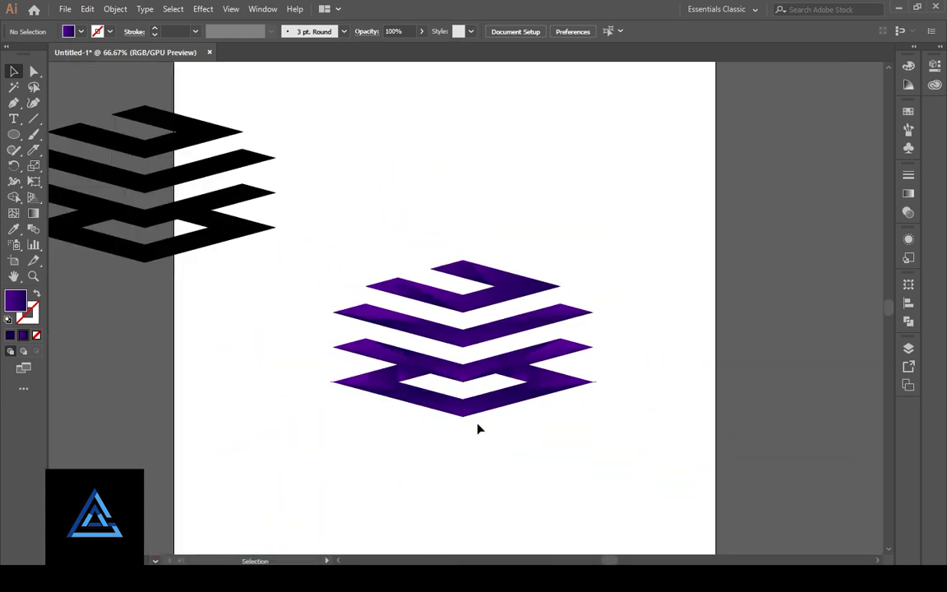
scroll(478, 427, up, 3)
click(448, 205)
key(g)
drag(453, 143, 458, 229)
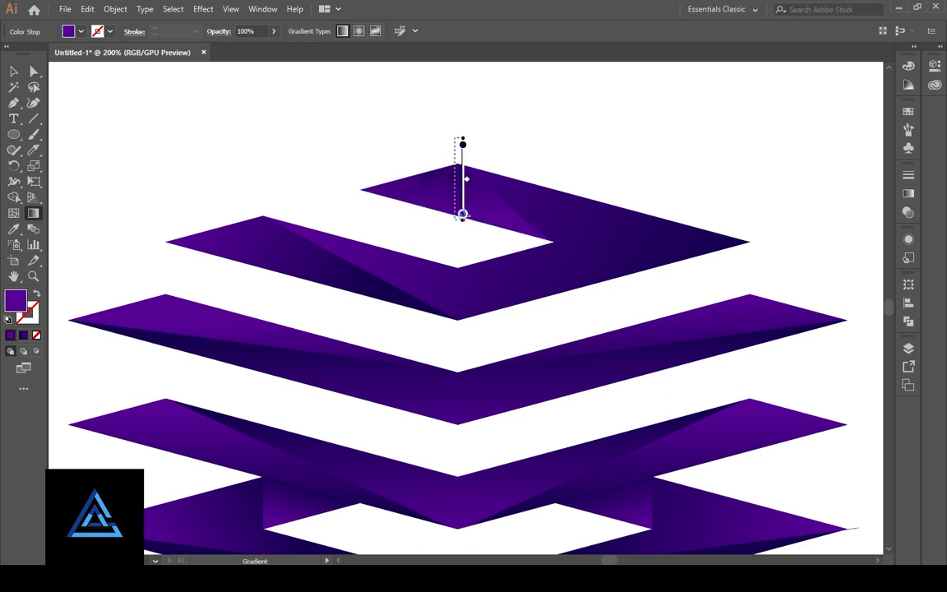
Step: Run the gradient of the top layer's lower-left facet vertically, from dark at the upper edge to purple at the lower edge
key(a)
click(309, 277)
key(g)
drag(264, 191, 270, 305)
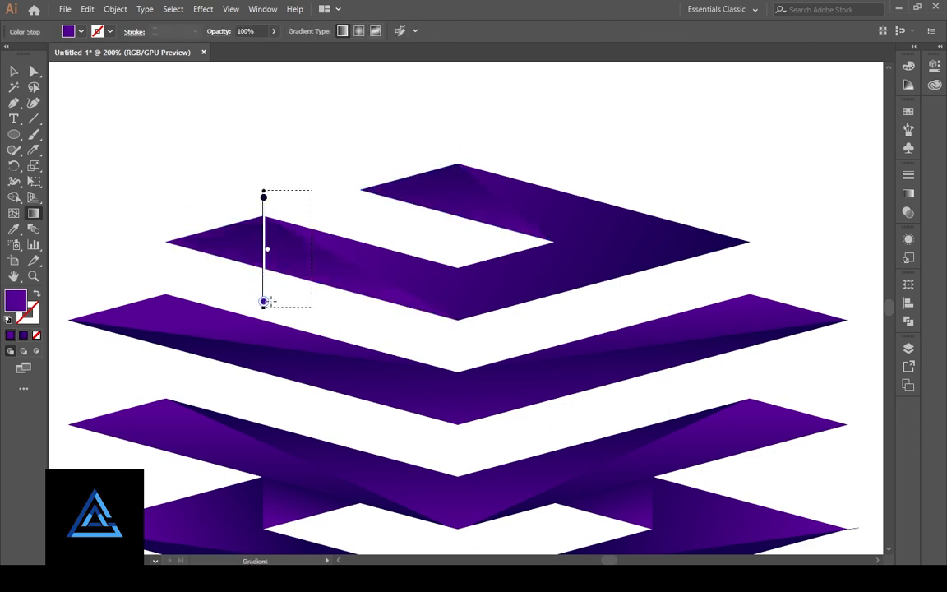
click(12, 76)
click(448, 349)
mouse_move(466, 373)
mouse_down()
mouse_move(364, 319)
mouse_move(415, 324)
mouse_up()
Step: Run the gradient of the top layer's large main facet vertically, from dark at the top to purple at the bottom
click(425, 246)
key(g)
drag(416, 276, 400, 96)
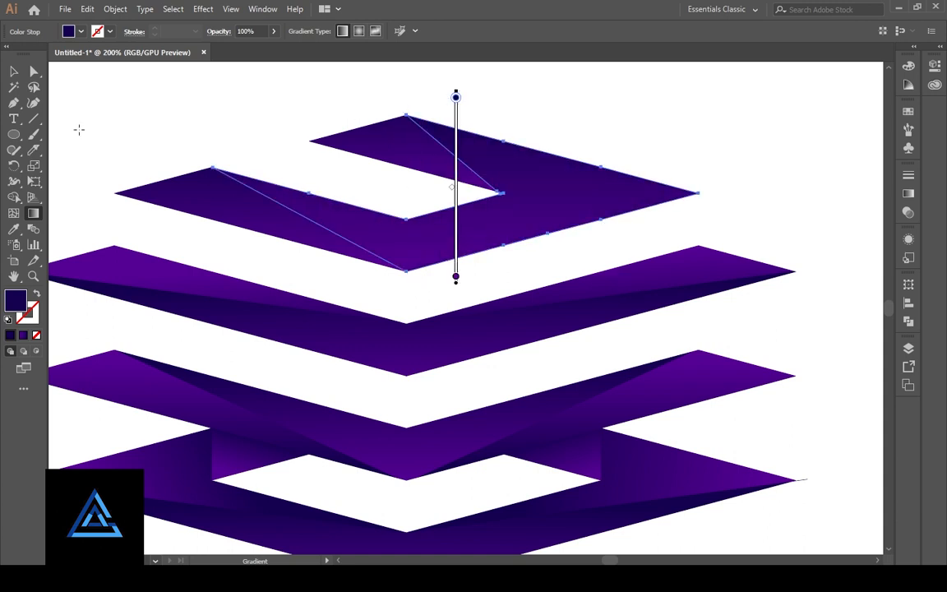
click(12, 71)
click(404, 305)
scroll(404, 305, up, 1)
scroll(405, 305, up, 1)
Step: Try rounding the pointed left ends of the top layer's two fold facets
click(253, 267)
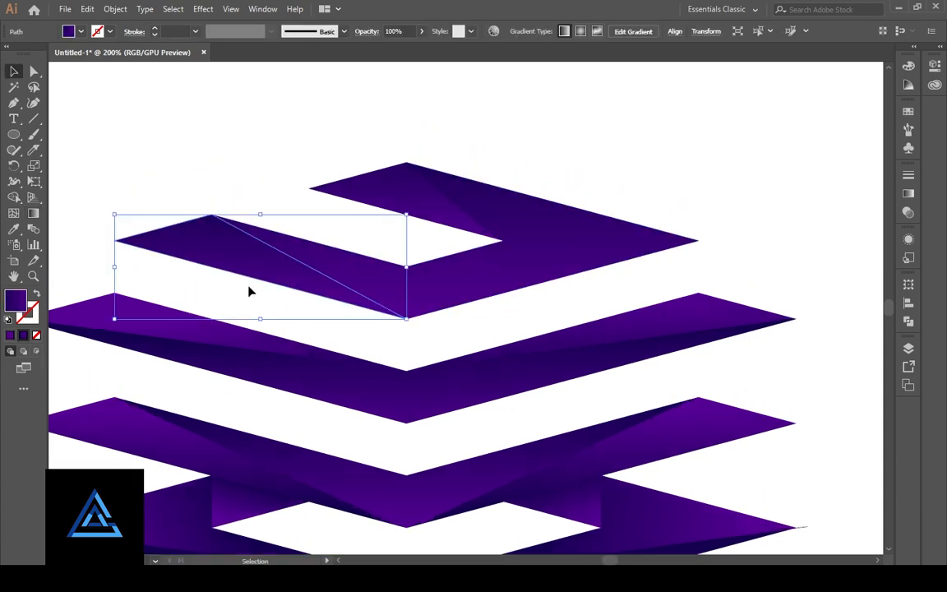
key(a)
click(115, 240)
drag(136, 241, 371, 268)
click(369, 192)
drag(323, 192, 507, 234)
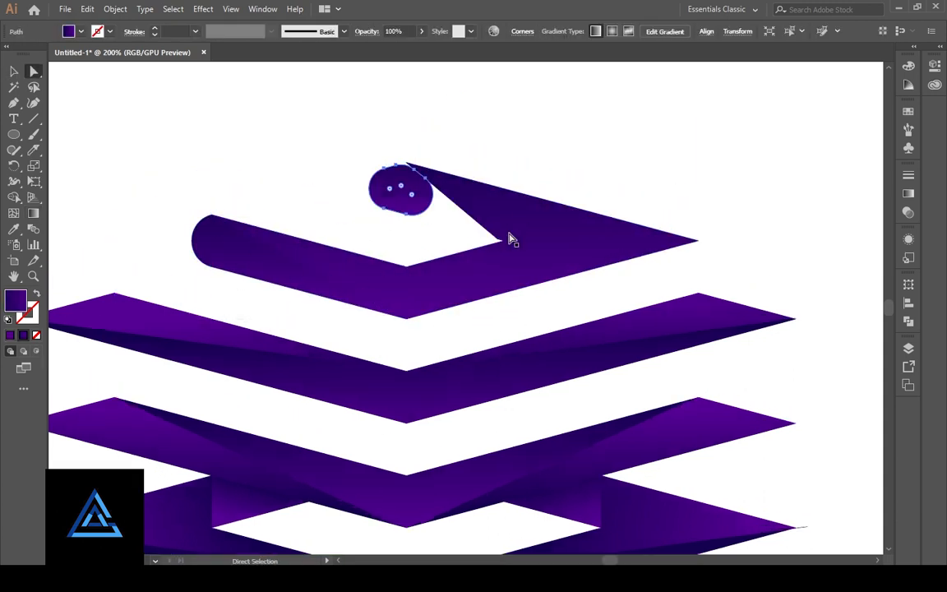
key(ctrl+z)
click(310, 189)
drag(329, 190, 421, 240)
click(438, 328)
Step: Undo the rounding of the top layer's two left ends
scroll(439, 328, down, 4)
key(ctrl+minus)
key(ctrl+minus)
key(ctrl+minus)
key(ctrl+minus)
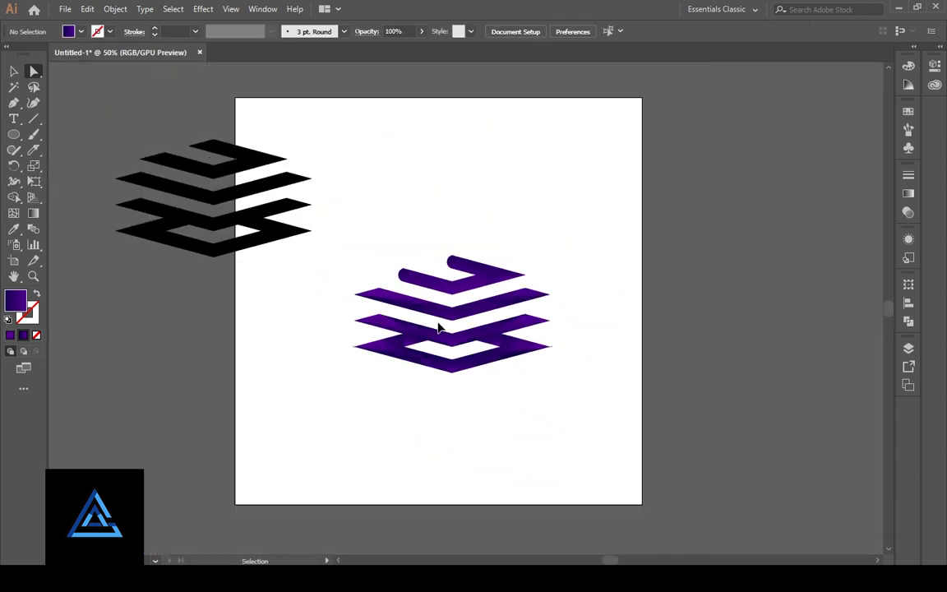
key(ctrl+plus)
key(ctrl+plus)
key(ctrl+plus)
key(ctrl+plus)
key(ctrl+z)
key(ctrl+z)
click(422, 286)
key(ctrl+minus)
key(ctrl+minus)
key(ctrl+minus)
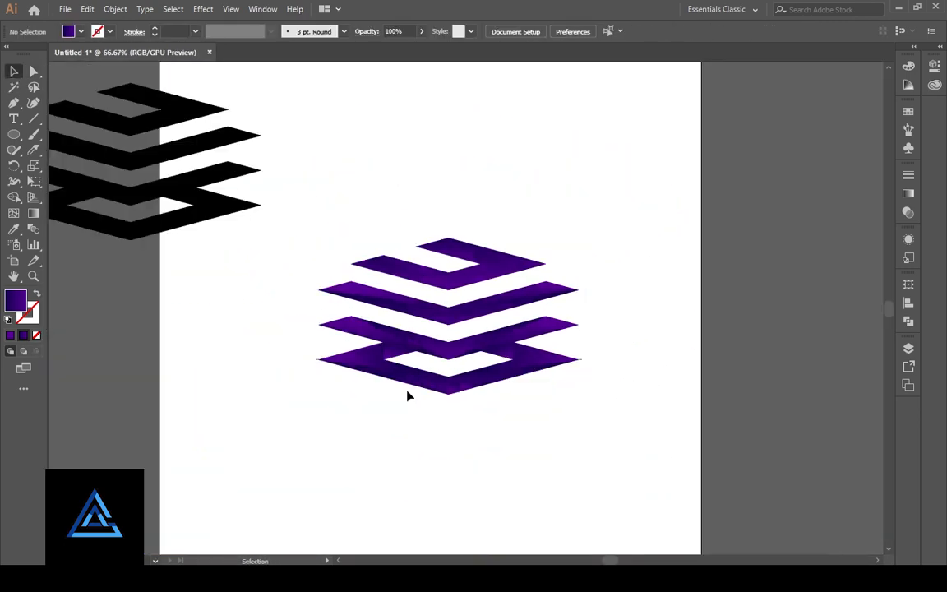
drag(594, 263, 447, 468)
key(ctrl+g)
drag(507, 375, 167, 473)
click(349, 485)
drag(349, 489, 437, 461)
key(ctrl+z)
key(ctrl+z)
key(ctrl+z)
Step: Group the purple logo's facets and place a duplicate beside the artboard, below the black version
drag(372, 185, 656, 400)
key(ctrl+g)
drag(543, 350, 215, 443)
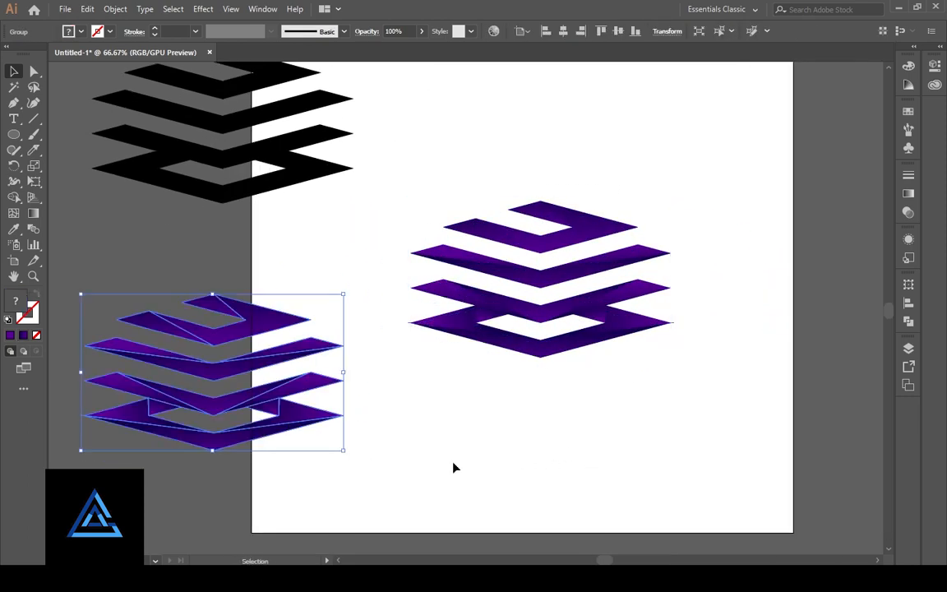
click(553, 452)
drag(553, 452, 493, 462)
Step: Round the pointed outer end of the top layer's lower-left facet into a full semicircle
key(ctrl+plus)
key(ctrl+plus)
drag(458, 297, 440, 338)
key(a)
click(283, 197)
click(259, 192)
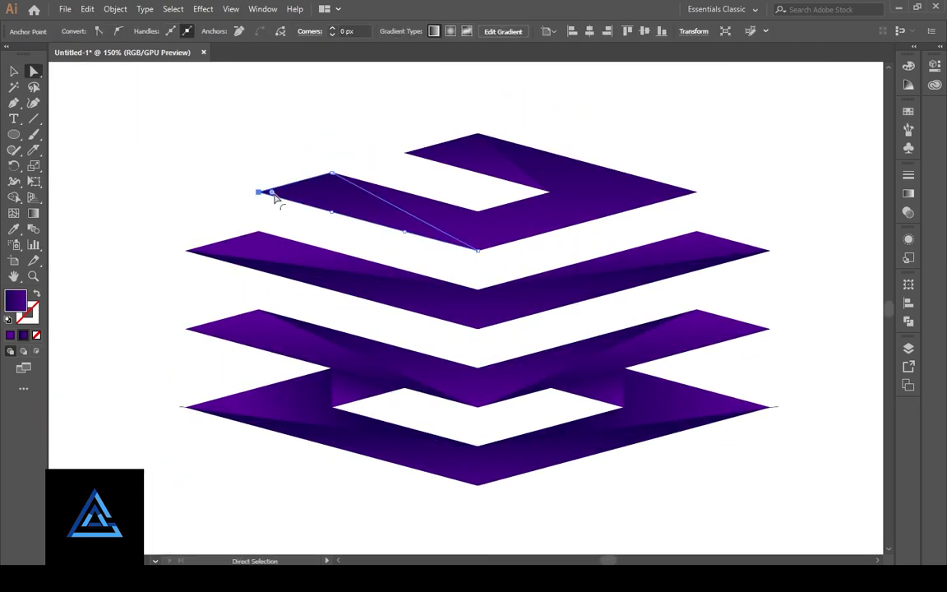
drag(273, 193, 434, 201)
click(374, 162)
Step: Round the pointed left end of the top layer's upper fold facet into a full semicircle
key(ctrl+plus)
key(ctrl+plus)
drag(374, 162, 467, 330)
click(468, 160)
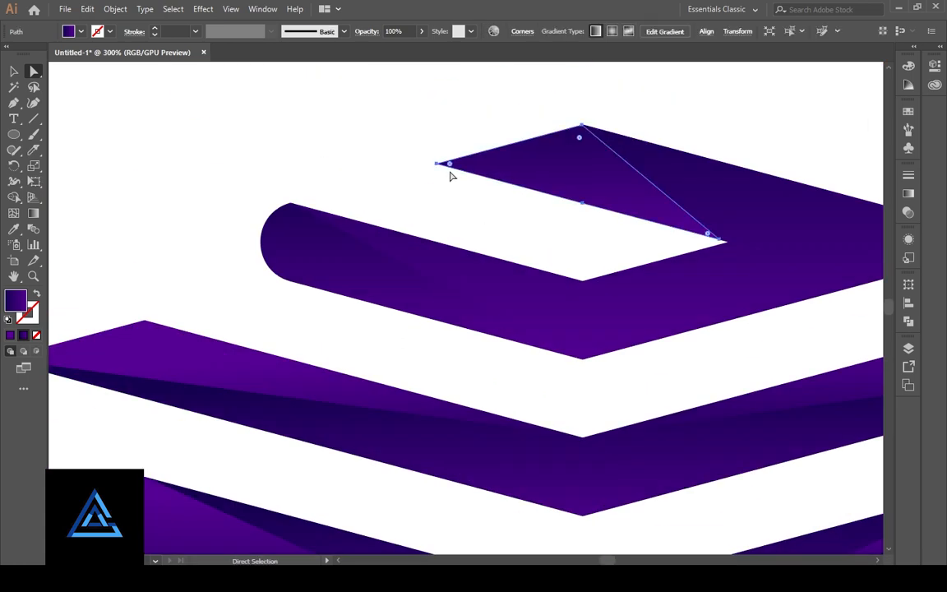
click(438, 163)
drag(449, 163, 732, 238)
click(595, 362)
drag(596, 363, 416, 373)
Step: Round the pointed right corner of the top layer's main facet to match its rounded left ends
click(711, 255)
click(840, 253)
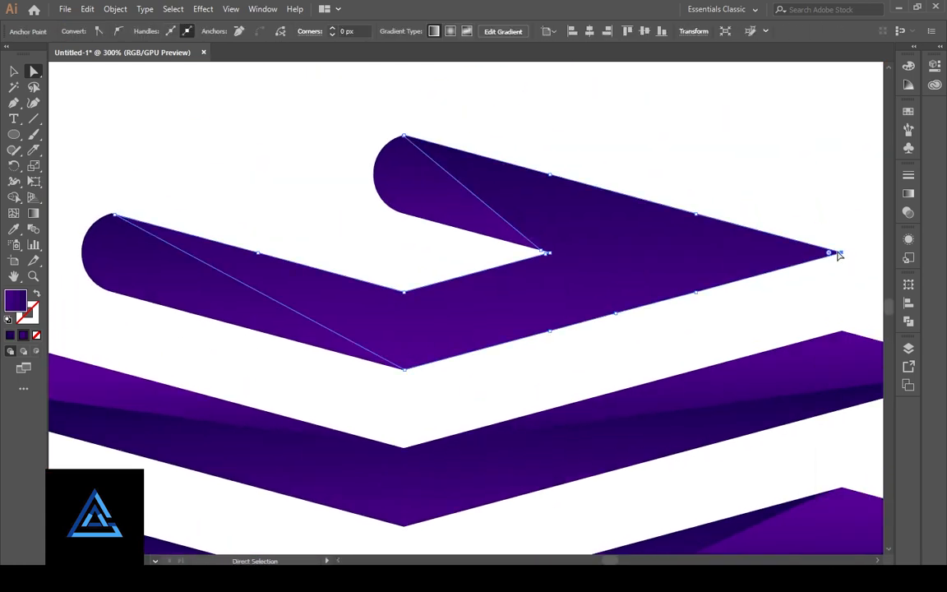
click(701, 330)
drag(718, 254, 690, 261)
key(ctrl+z)
click(639, 349)
drag(639, 349, 695, 271)
key(ctrl+minus)
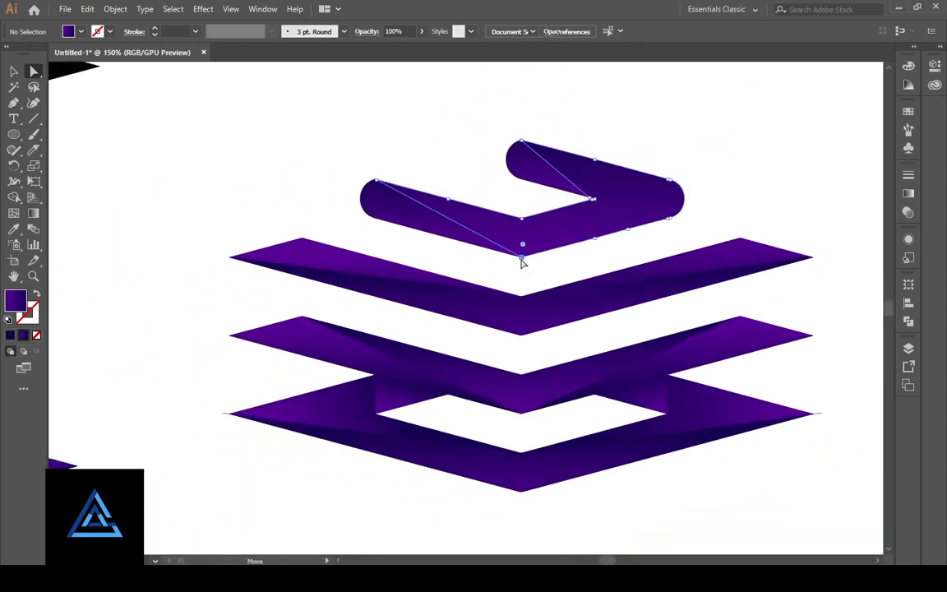
Step: Try to round the bottom centre corner where the top layer's main facet meets its lower-left facet
drag(523, 244, 523, 235)
click(537, 274)
key(ctrl+plus)
key(ctrl+plus)
key(ctrl+plus)
drag(643, 237, 563, 391)
click(520, 323)
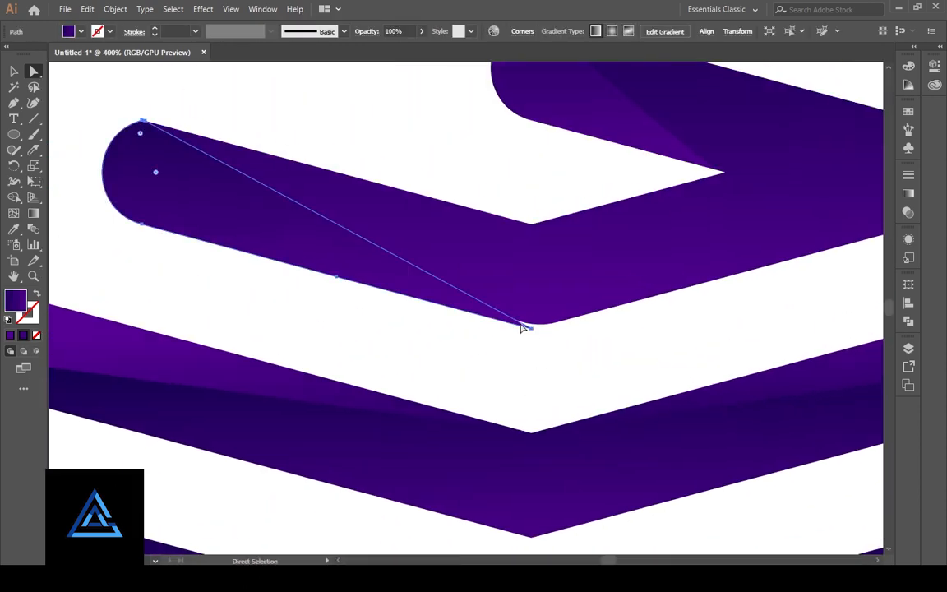
click(537, 371)
key(ctrl+plus)
key(ctrl+minus)
key(ctrl+minus)
key(ctrl+minus)
key(ctrl+minus)
key(ctrl+z)
Step: Round the upper corners of the second layer's left and right facets together to about 208 px, forming broad curves
click(494, 414)
key(ctrl+plus)
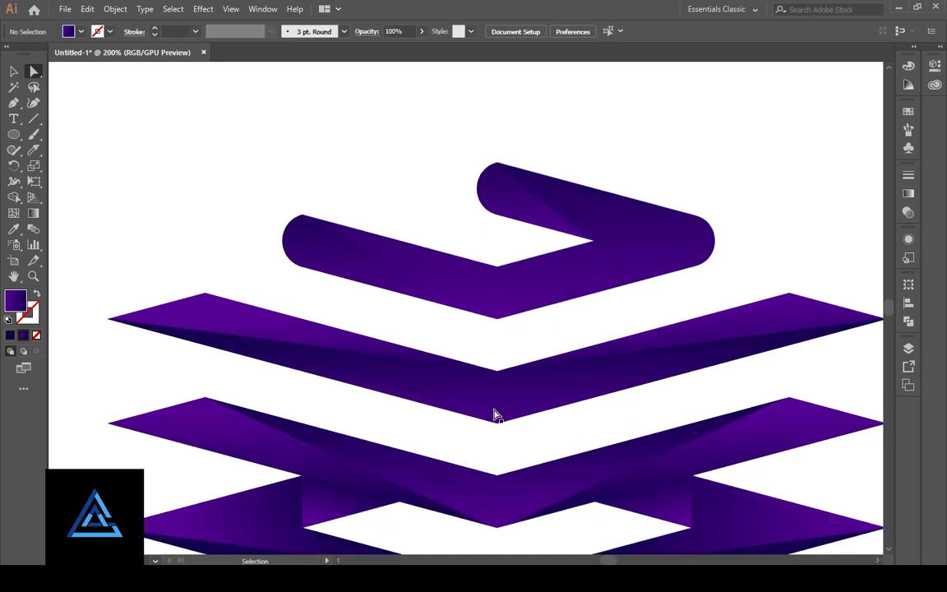
scroll(494, 395, down, 3)
key(a)
click(211, 231)
click(199, 202)
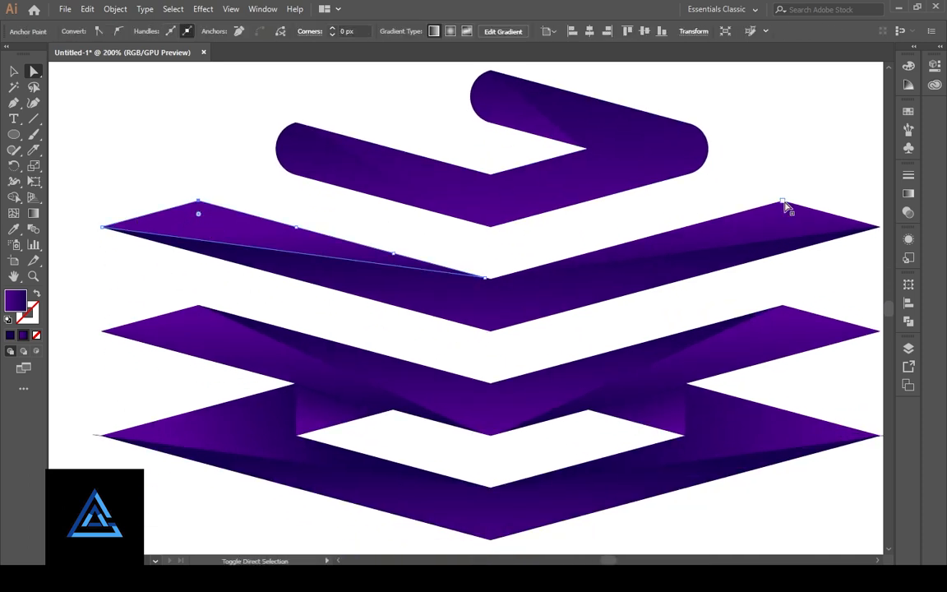
shift+click(782, 203)
drag(783, 215, 782, 378)
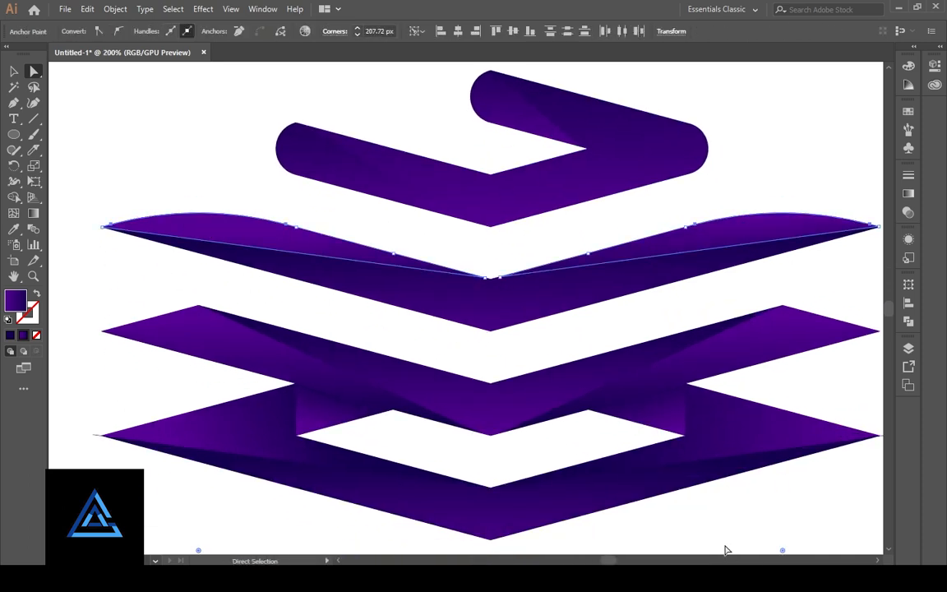
scroll(757, 510, down, 4)
click(672, 412)
scroll(482, 343, up, 5)
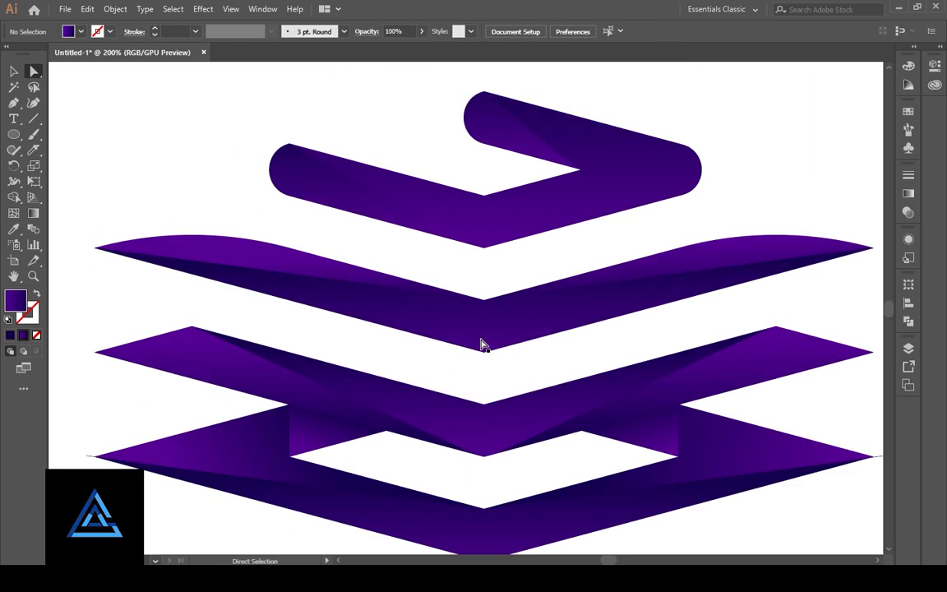
Step: Round the bottom centre corner of the second layer's lower facet into a wide curve
click(484, 356)
click(484, 352)
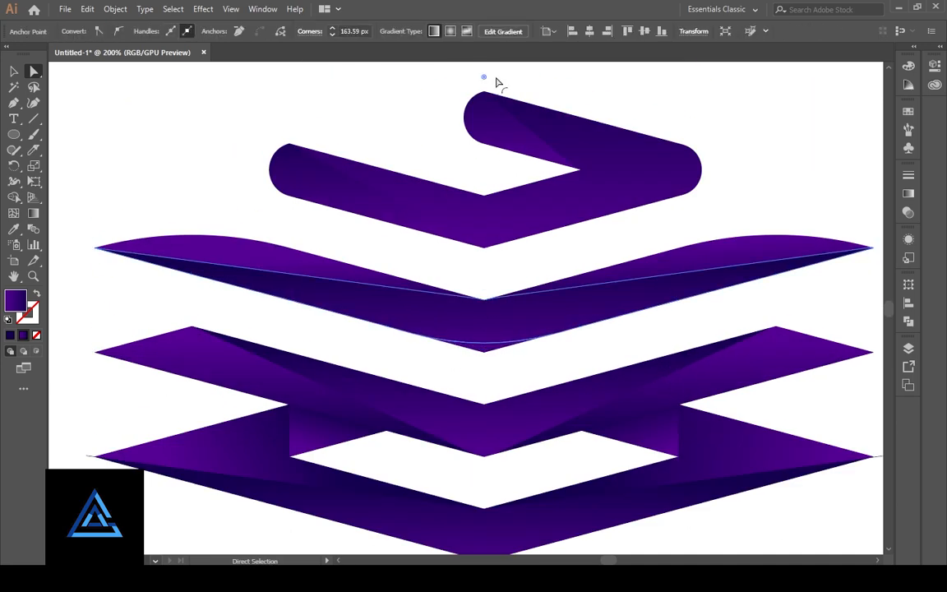
drag(496, 83, 496, 66)
click(524, 375)
key(ctrl+minus)
key(ctrl+equal)
key(ctrl+equal)
drag(523, 433, 541, 235)
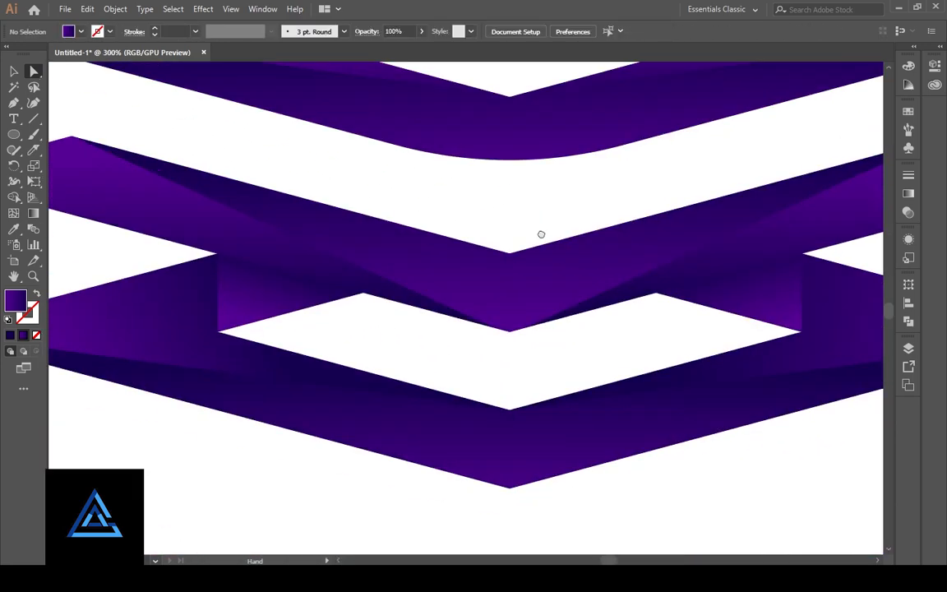
click(541, 240)
Step: Try to round the bottom centre corners of the second and third layers together by 25.5 px
key(ctrl+minus)
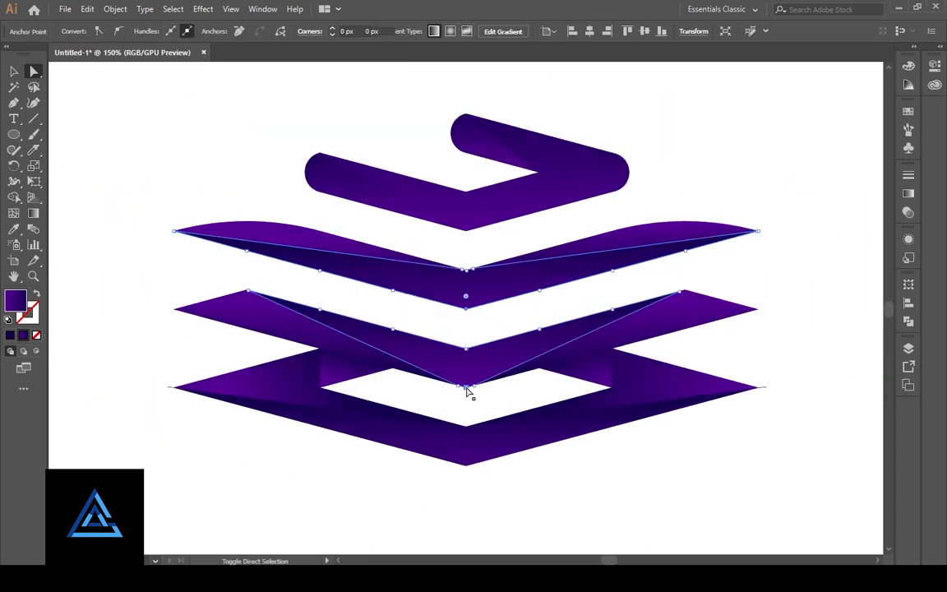
key(ctrl+equal)
key(ctrl+equal)
key(ctrl+equal)
key(ctrl+equal)
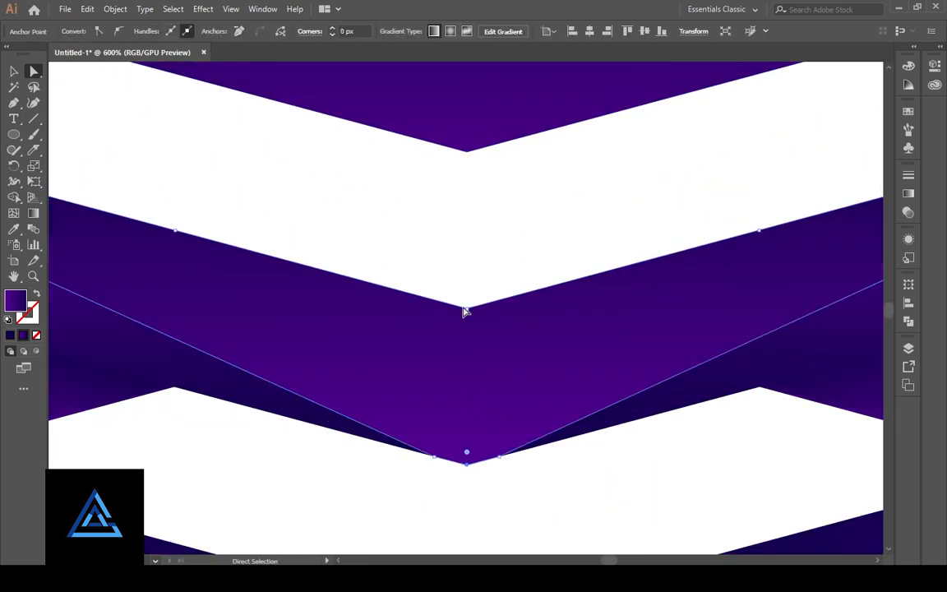
key(ctrl+minus)
key(ctrl+minus)
key(ctrl+minus)
key(ctrl+minus)
key(ctrl+minus)
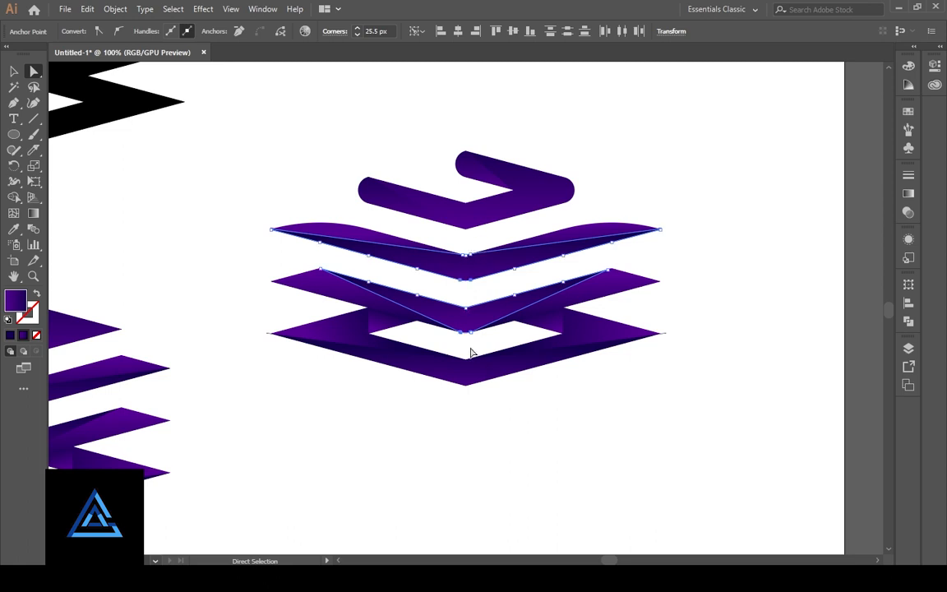
click(471, 352)
Step: Round the second layer's bottom centre corner to about 230 px, making a wide smooth curve
click(465, 265)
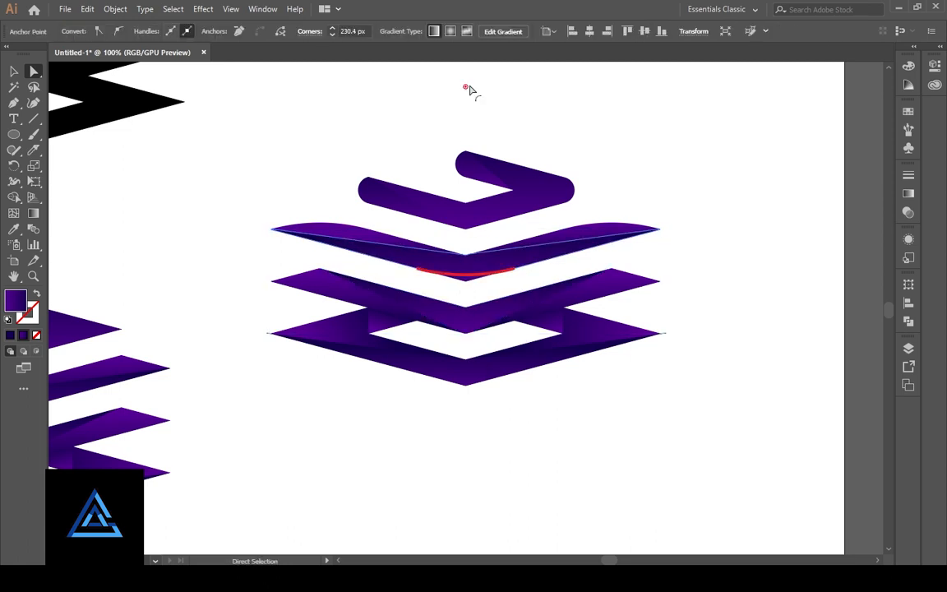
drag(469, 89, 469, 89)
key(ctrl+z)
drag(466, 265, 472, 196)
drag(479, 288, 473, 302)
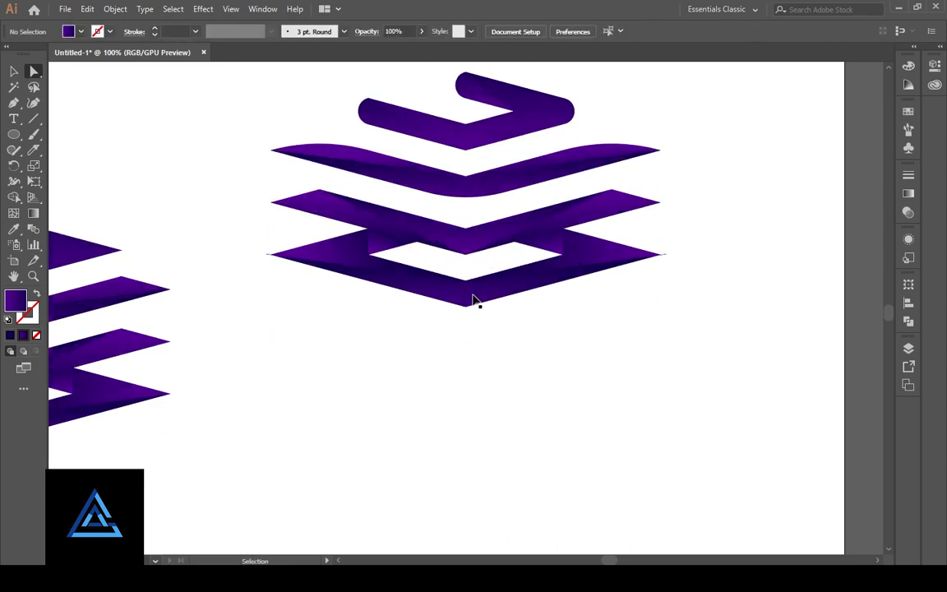
Step: Slightly round the bottom corner of the third layer's central V-shaped facet
key(ctrl+plus)
key(ctrl+plus)
key(ctrl+plus)
key(ctrl+plus)
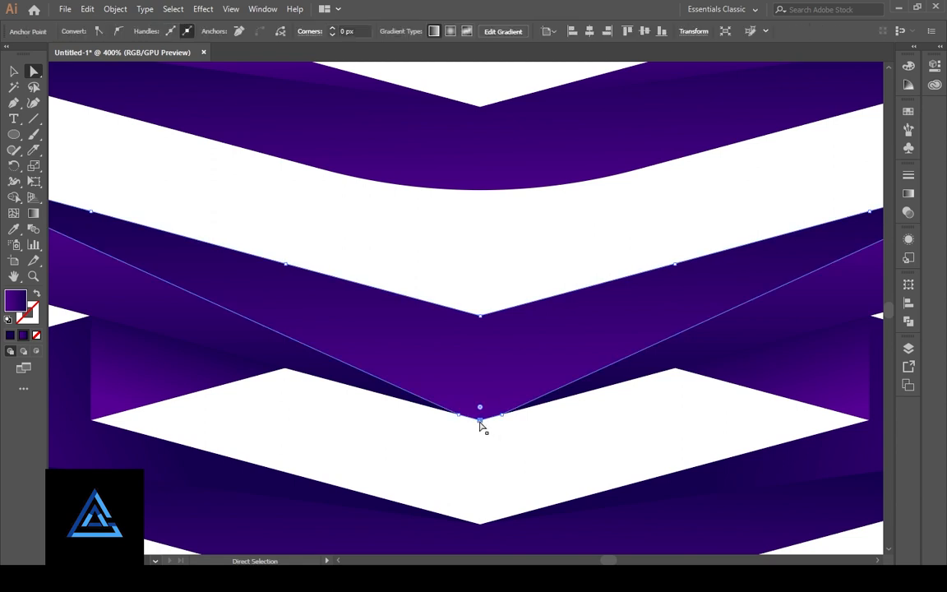
drag(482, 317, 481, 315)
click(480, 313)
click(480, 316)
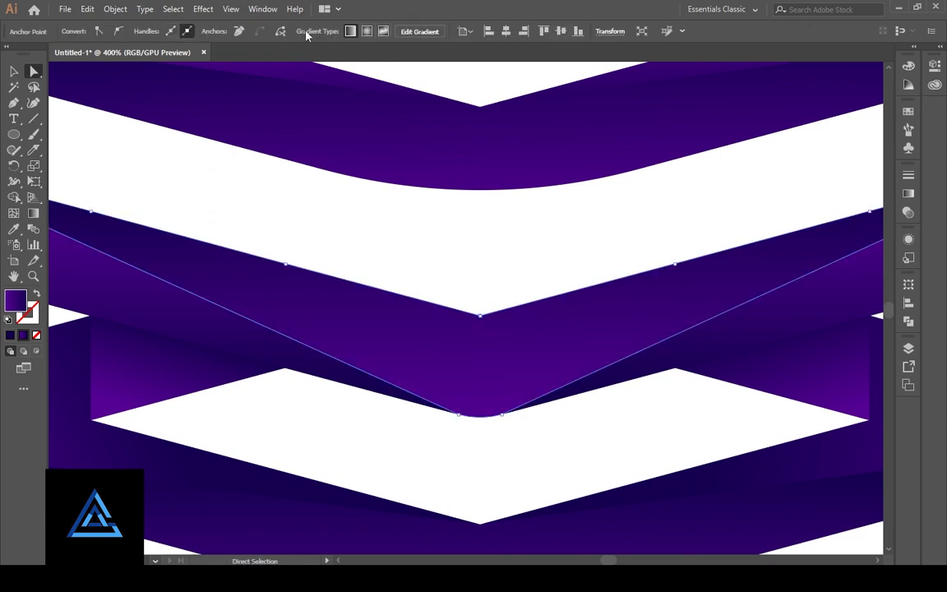
click(481, 315)
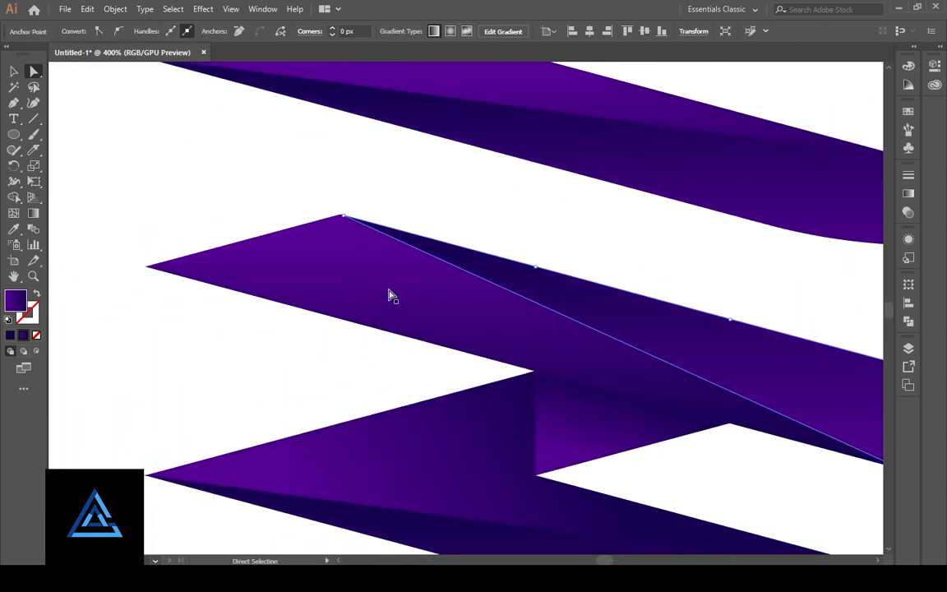
Step: Try to round the outer pointed tips of the third layer's left and right facets together
click(148, 269)
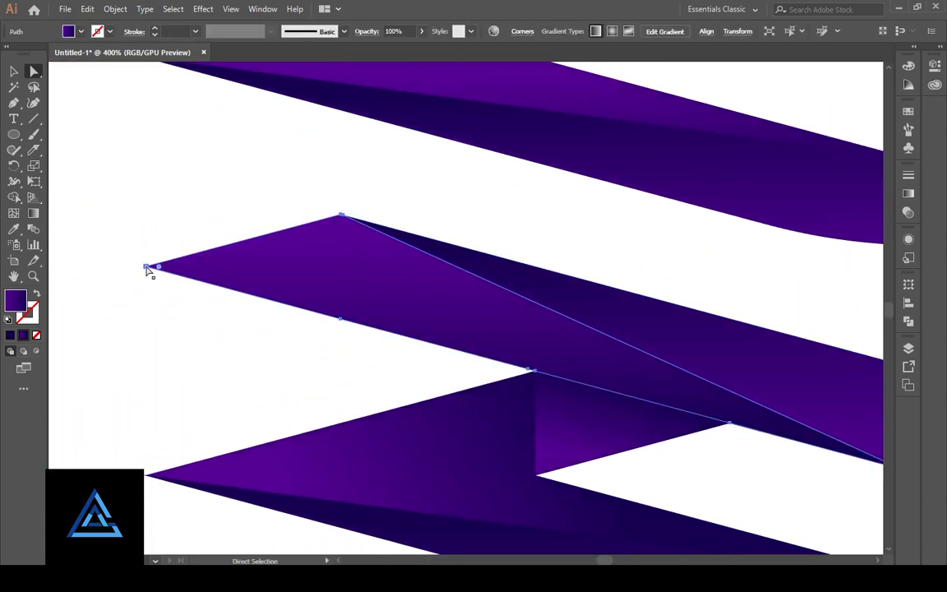
key(ctrl+minus)
key(ctrl+minus)
key(ctrl+minus)
click(221, 264)
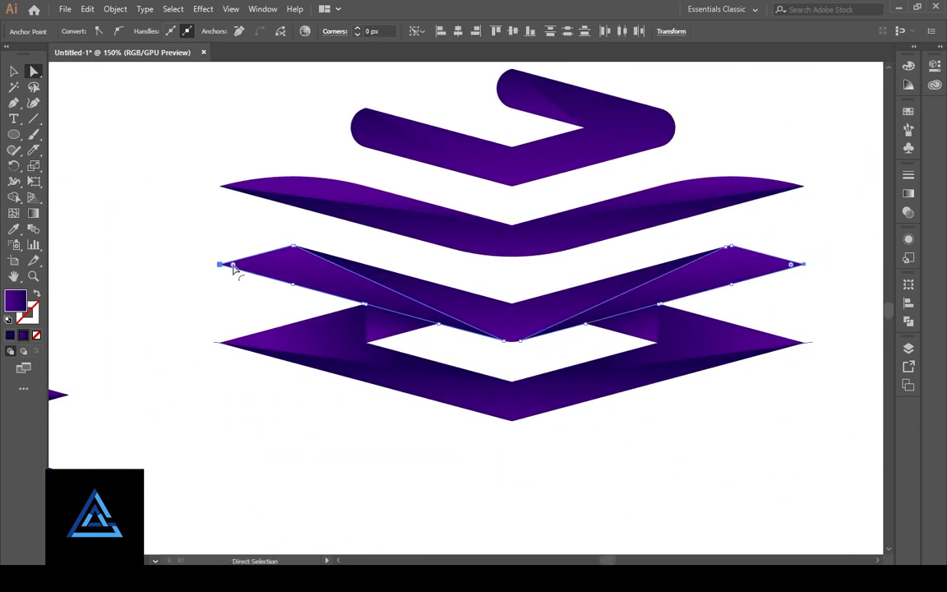
click(708, 312)
key(ctrl+z)
click(775, 309)
Step: Reduce the doubled anchor points at the upper corner of the third layer's right facet to a single corner point
click(728, 245)
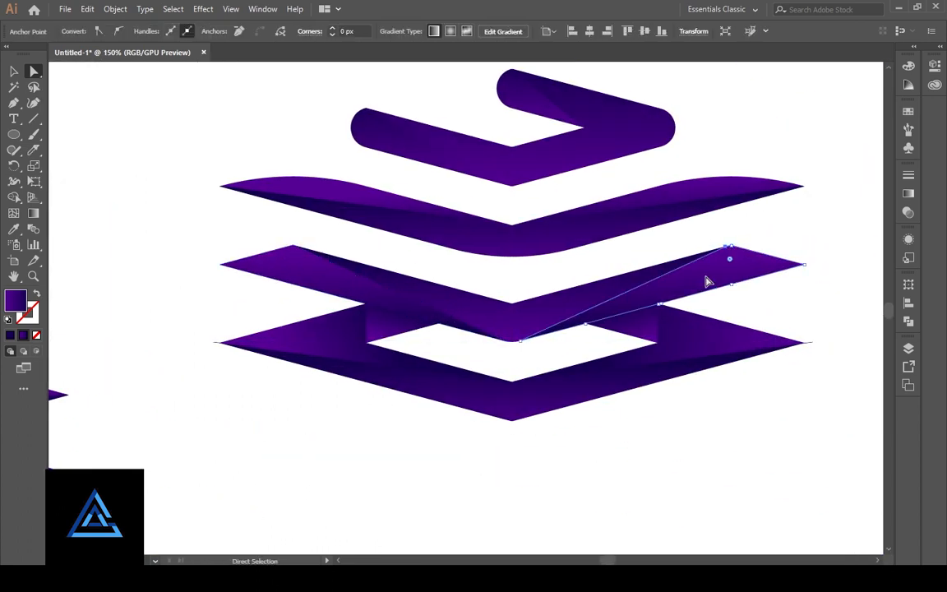
click(293, 246)
click(249, 195)
click(727, 247)
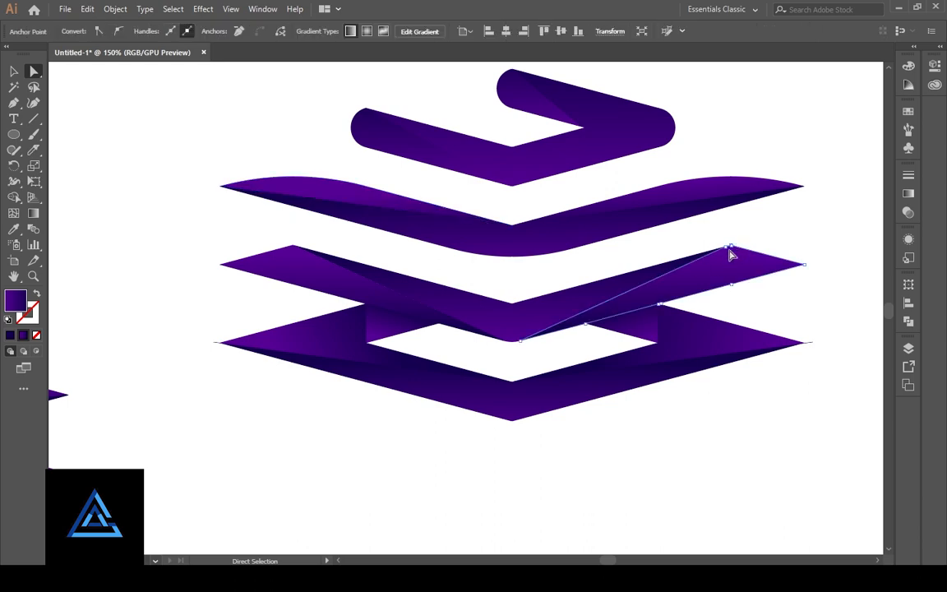
drag(725, 247, 730, 245)
click(791, 317)
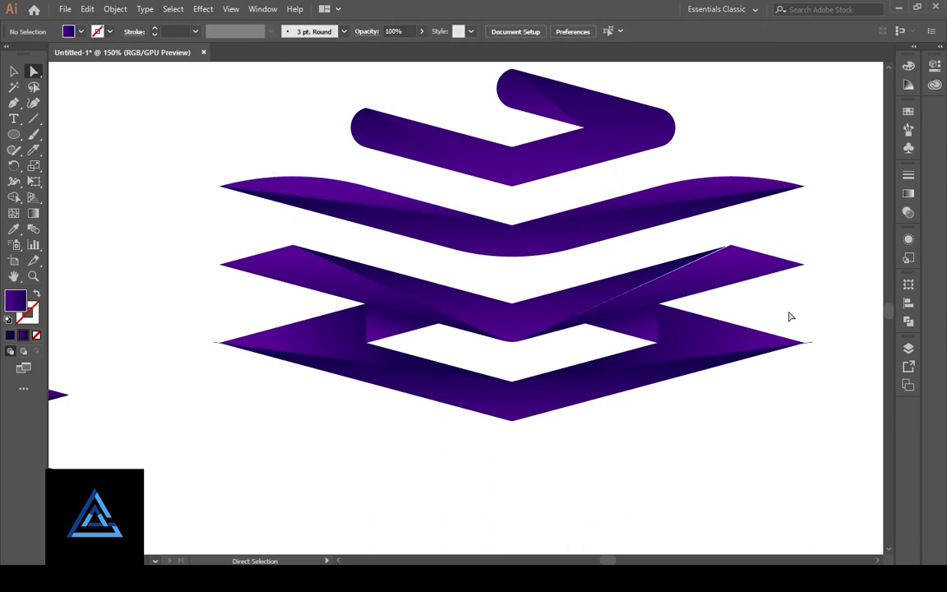
Step: Examine the third layer's right and left facet corners up close for stray anchor points
key(ctrl+plus)
key(ctrl+plus)
key(ctrl+plus)
key(ctrl+plus)
drag(791, 308, 17, 364)
click(695, 196)
drag(74, 347, 871, 288)
click(277, 207)
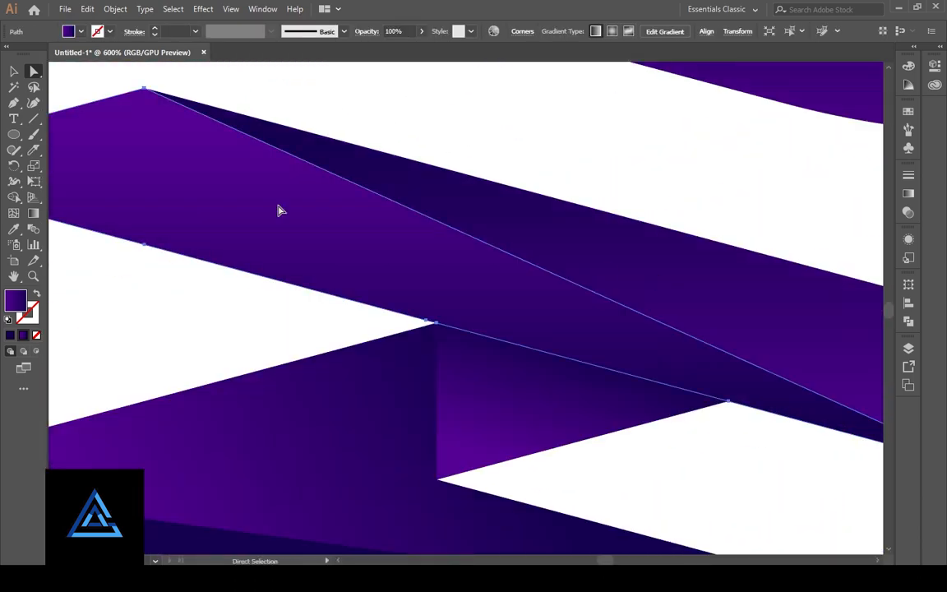
drag(855, 336, 543, 268)
drag(855, 243, 518, 196)
key(ctrl+minus)
key(ctrl+minus)
key(ctrl+minus)
key(ctrl+minus)
drag(604, 214, 513, 198)
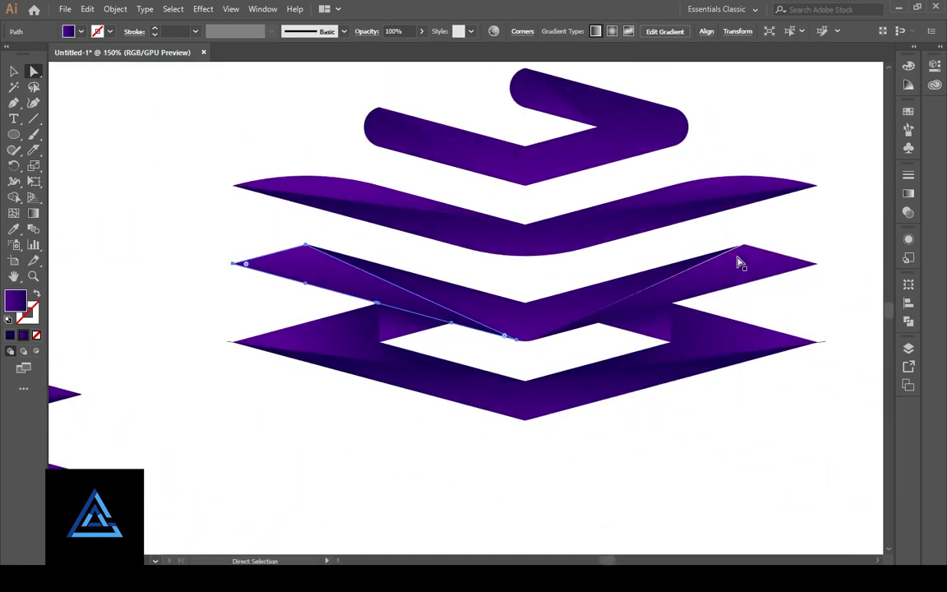
Step: Remove the extra anchor point at the upper corner of the third layer's left facet
click(744, 245)
shift+click(305, 244)
click(279, 291)
click(306, 244)
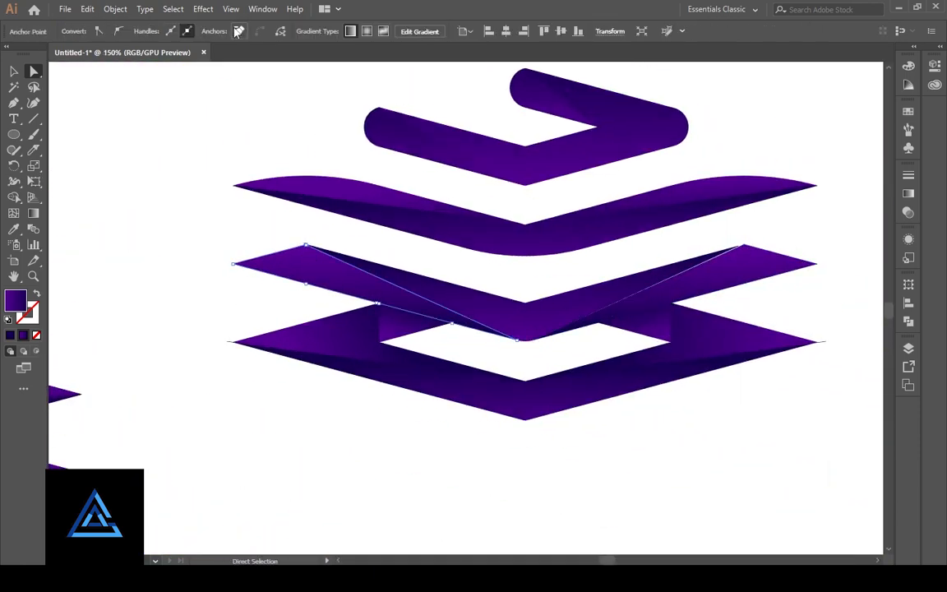
click(282, 248)
Step: Round the upper corners of the third layer's left and right facets together to about 173 px
click(306, 244)
shift+click(744, 245)
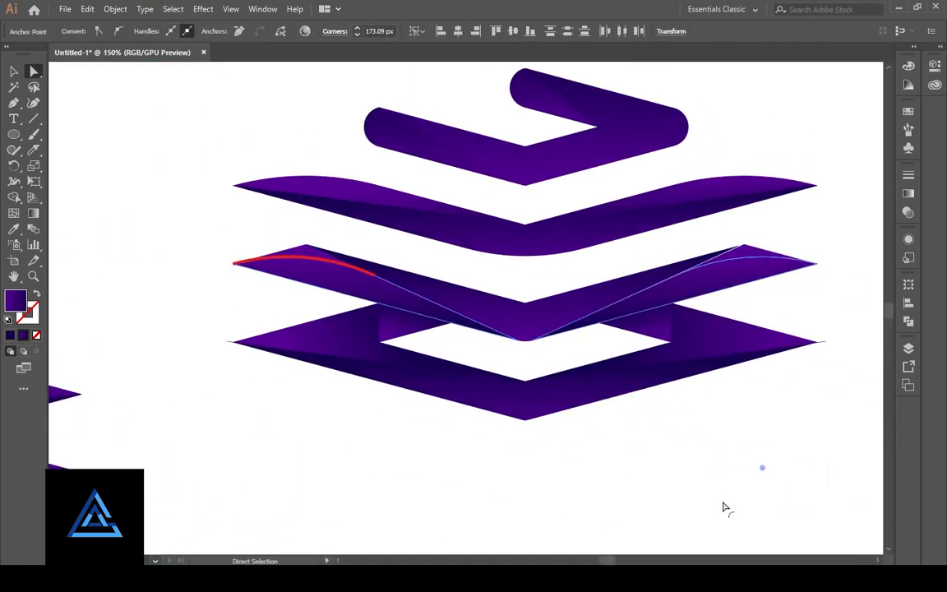
click(655, 479)
drag(723, 507, 681, 455)
Step: Examine the third layer's centre fold and its curved side facet up close
key(ctrl+plus)
key(ctrl+plus)
key(ctrl+plus)
drag(515, 344, 605, 240)
click(603, 237)
click(549, 220)
drag(247, 337, 359, 308)
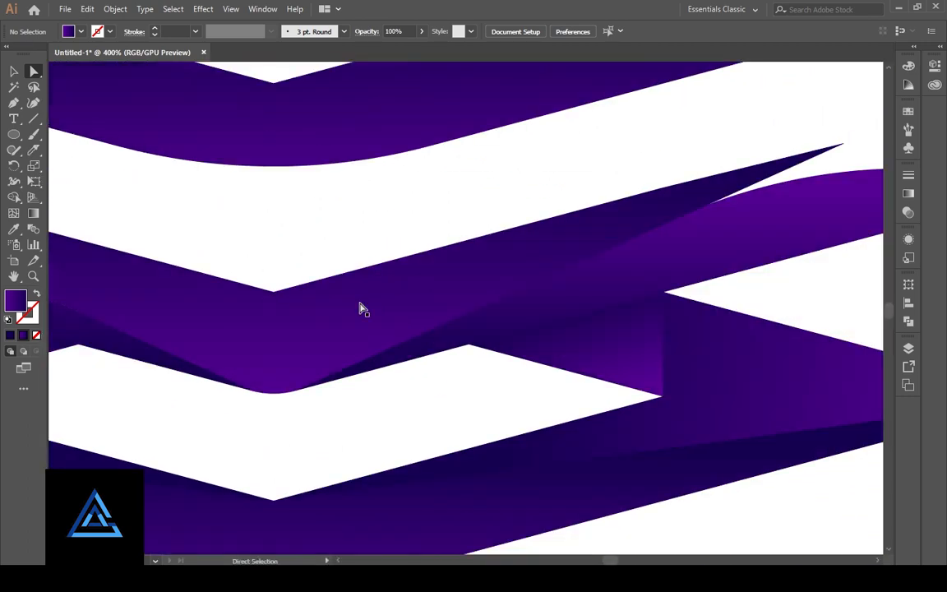
key(ctrl+minus)
key(ctrl+minus)
key(ctrl+minus)
Step: Remove the duplicate anchor at the bottom layer's lowest corner and round that corner into a wide curve
drag(385, 370, 400, 455)
click(408, 506)
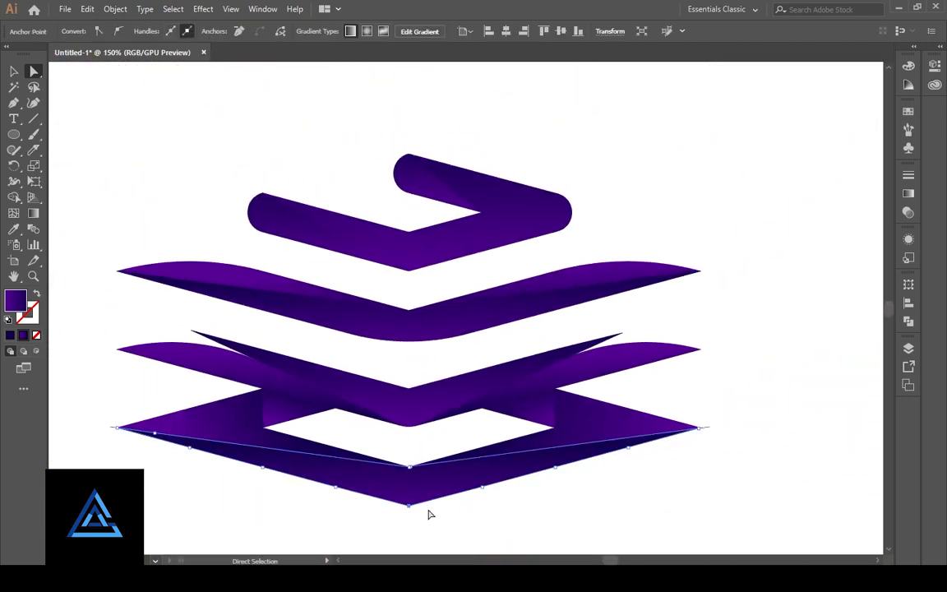
click(427, 510)
click(409, 503)
click(409, 506)
click(238, 31)
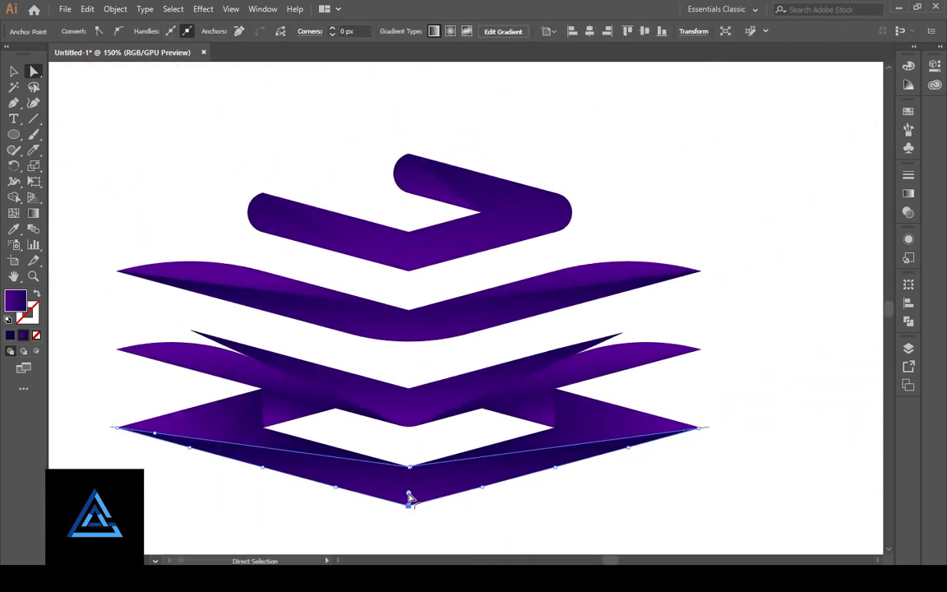
click(607, 480)
Step: Delete the stray thin spikes extending past the bottom layer's outer tips
click(707, 426)
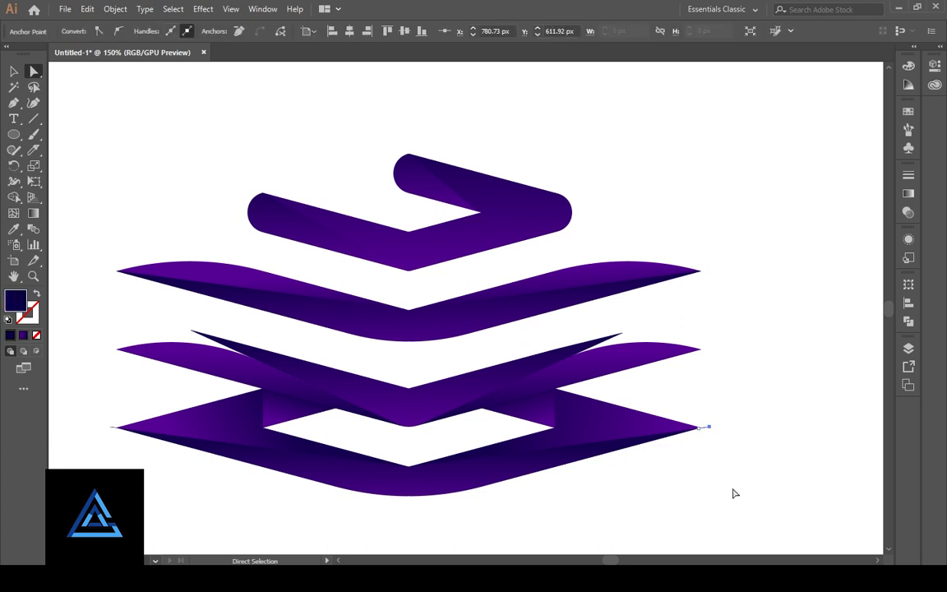
key(Delete)
click(732, 490)
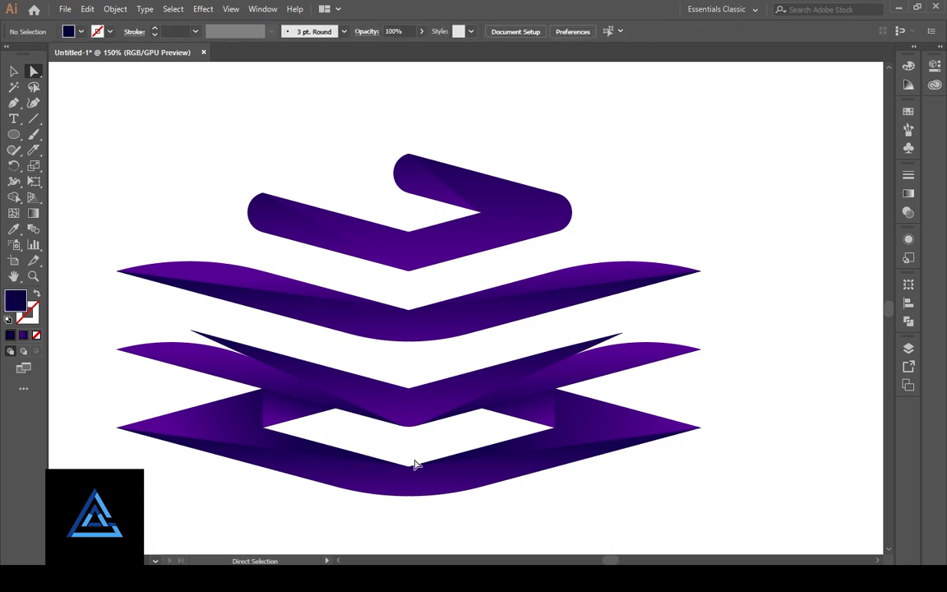
scroll(415, 465, down, 3)
scroll(417, 465, up, 3)
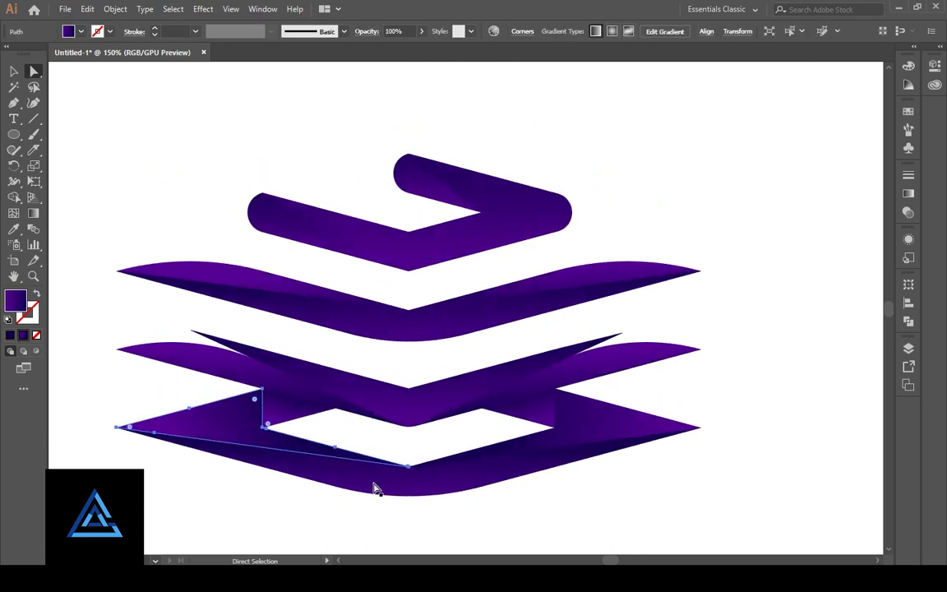
click(621, 512)
drag(462, 519, 496, 491)
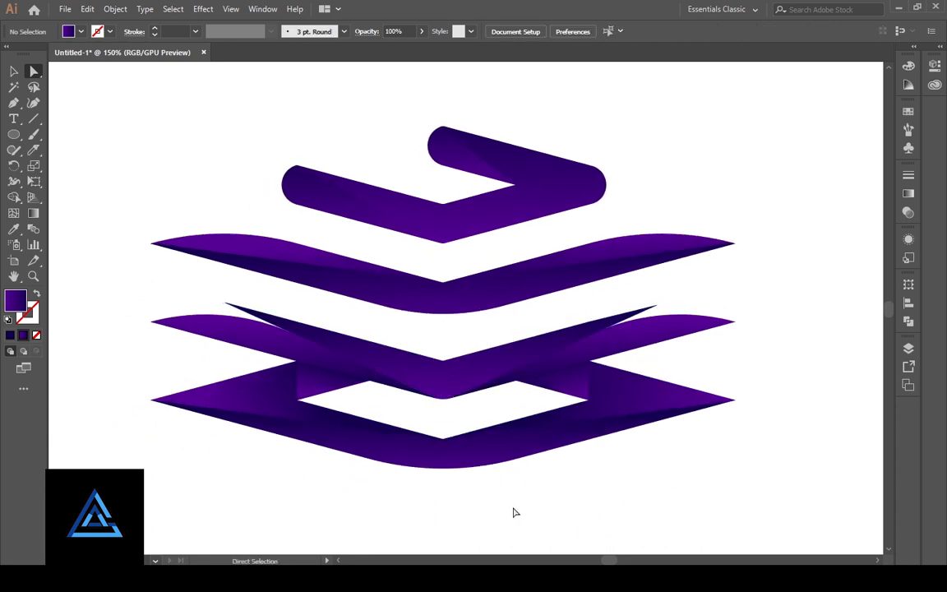
Step: Move the rounded purple variant off the artboard, past its right edge
key(ctrl+shift+a)
key(ctrl+0)
key(v)
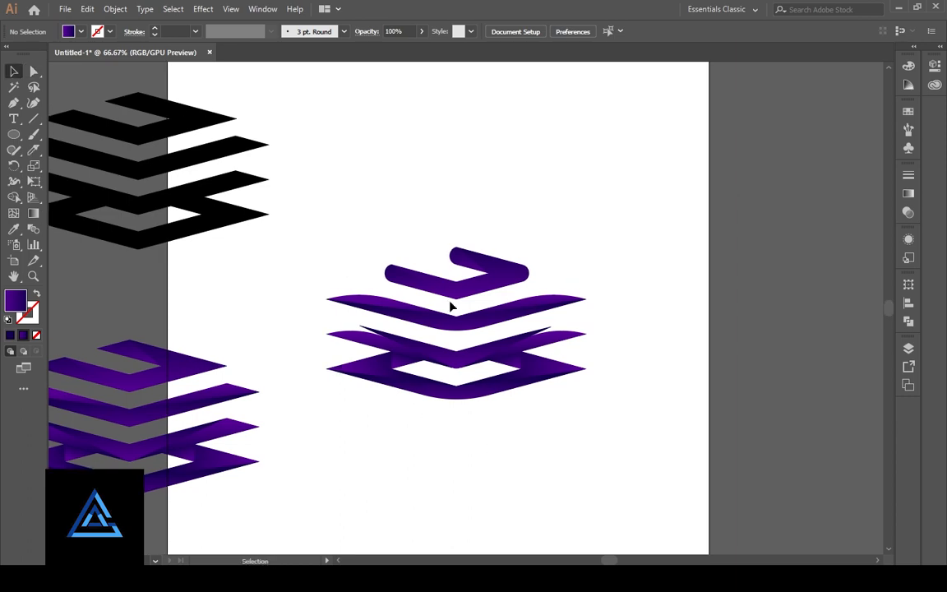
drag(518, 374, 840, 374)
Step: Place a duplicate of the black logo in the middle of the artboard
drag(287, 263, 91, 107)
drag(206, 233, 507, 372)
click(532, 465)
key(ctrl+equal)
key(ctrl+equal)
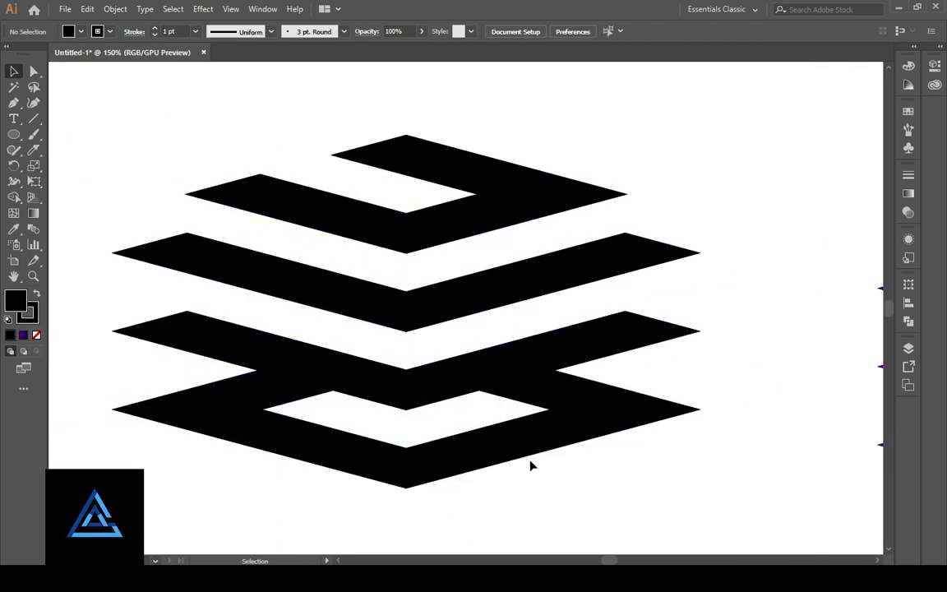
Step: Fill all layers of the duplicated black logo with the purple-to-dark linear gradient at 27.5°
drag(532, 466, 457, 221)
key(a)
key(ctrl+0)
key(i)
click(23, 334)
key(v)
click(476, 416)
key(ctrl+equal)
key(ctrl+equal)
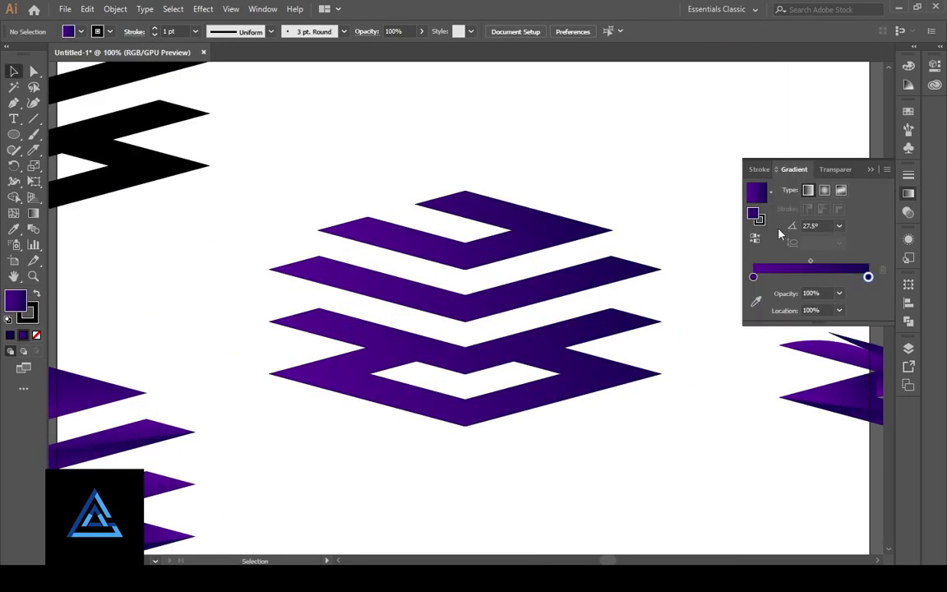
click(407, 349)
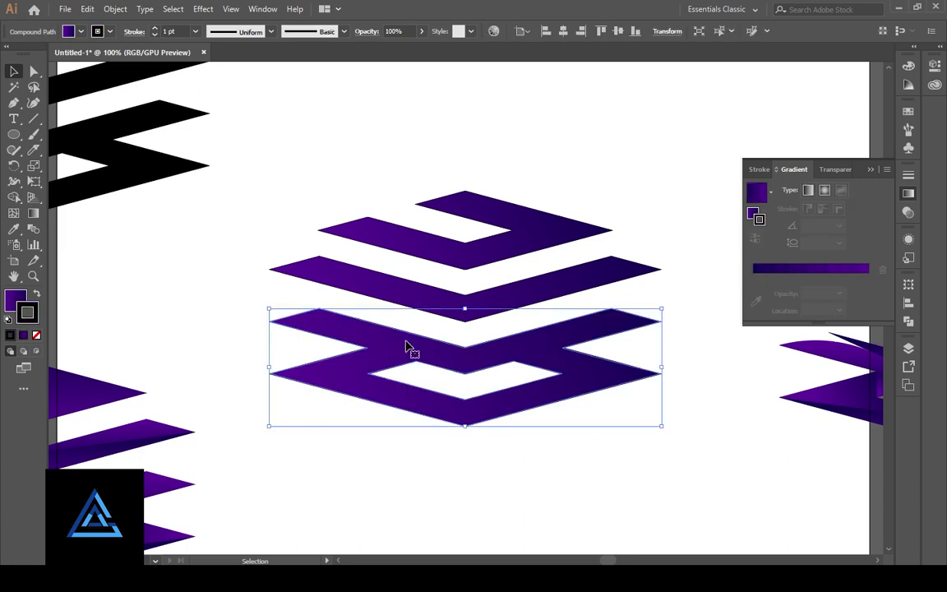
Step: Try a 5 pt purple gradient stroke on all layers of the duplicated gradient logo
shift+click(408, 293)
shift+click(411, 245)
click(155, 29)
triple_click(155, 28)
click(23, 335)
click(723, 384)
scroll(558, 480, down, 2)
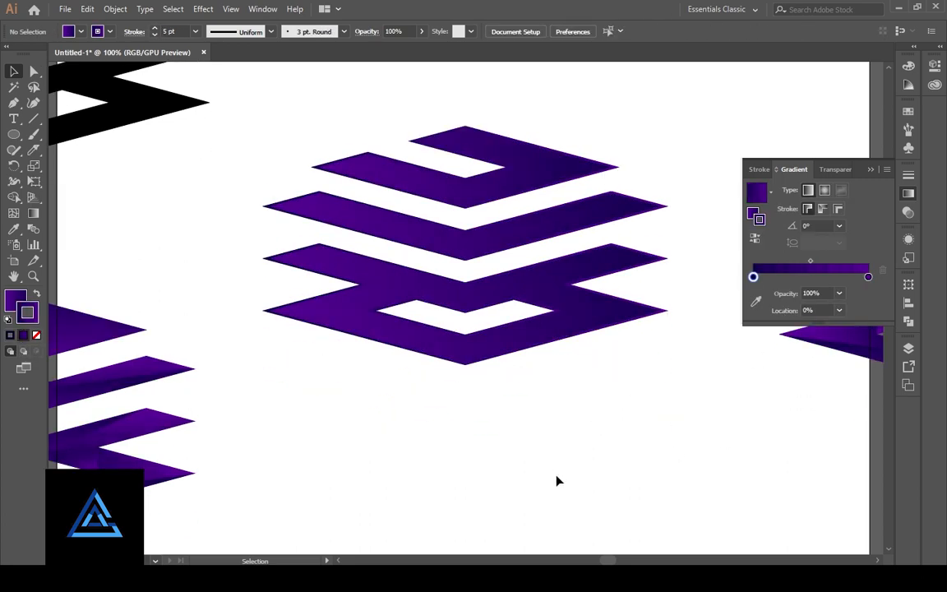
key(ctrl+equal)
key(ctrl+equal)
key(ctrl+equal)
key(ctrl+minus)
key(ctrl+minus)
key(ctrl+minus)
Step: Remove the stroke from all layers of the gradient logo
drag(559, 480, 499, 131)
click(36, 334)
click(544, 420)
key(ctrl+equal)
scroll(607, 417, up, 3)
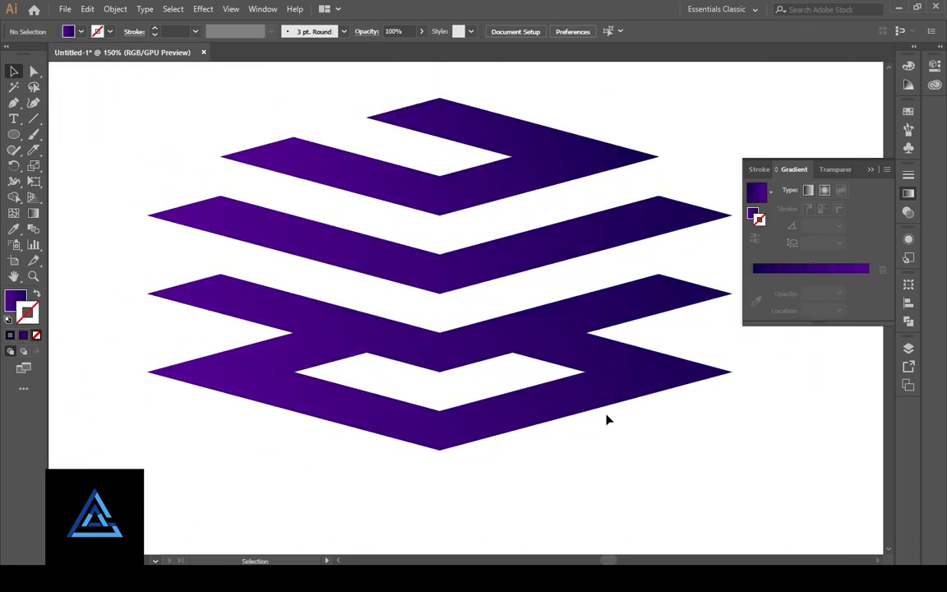
Step: Group the layers of the black logo and the layers of the gradient logo separately
key(ctrl+minus)
key(ctrl+minus)
drag(272, 284, 148, 123)
key(ctrl+g)
drag(501, 432, 436, 251)
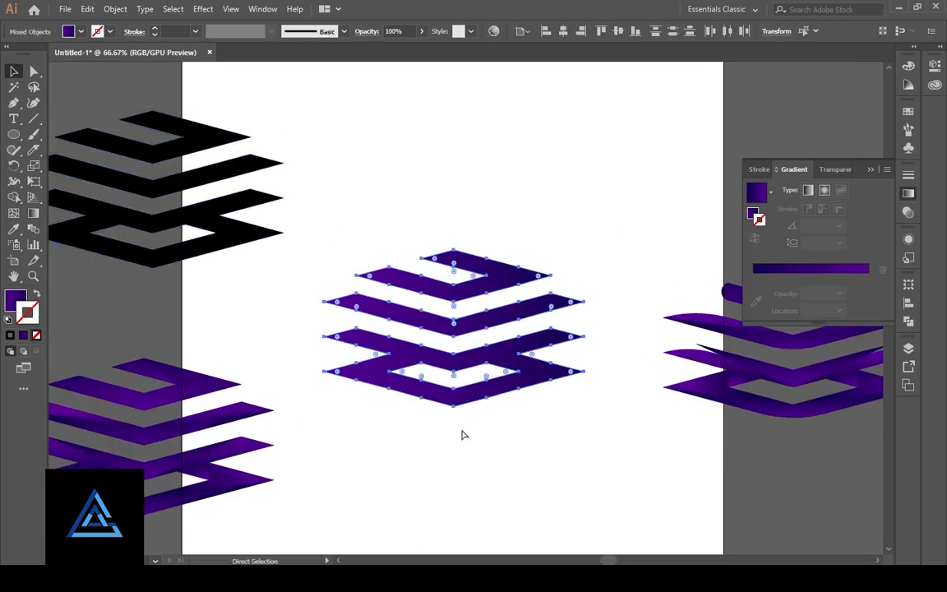
key(ctrl+g)
Step: Move the gradient logo down and place a duplicate of the rounded purple variant above it
click(239, 411)
click(698, 390)
click(592, 477)
drag(152, 265, 455, 520)
drag(731, 388, 419, 296)
Step: Sharpen the rounded bottom corner of the duplicated variant's top layer to a 0 px radius
click(581, 373)
key(ctrl+equal)
key(ctrl+equal)
key(ctrl+equal)
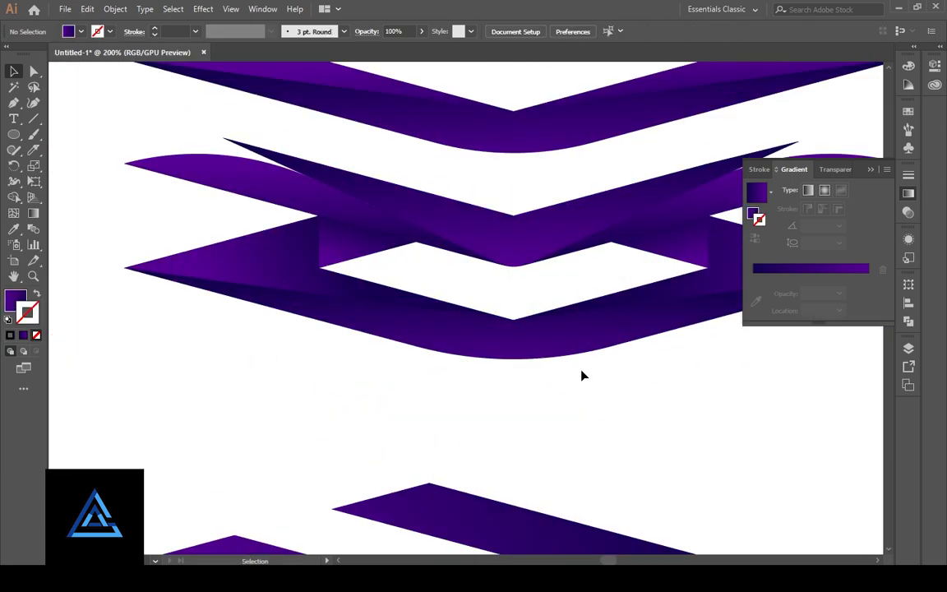
drag(581, 373, 521, 532)
key(a)
click(453, 216)
click(461, 208)
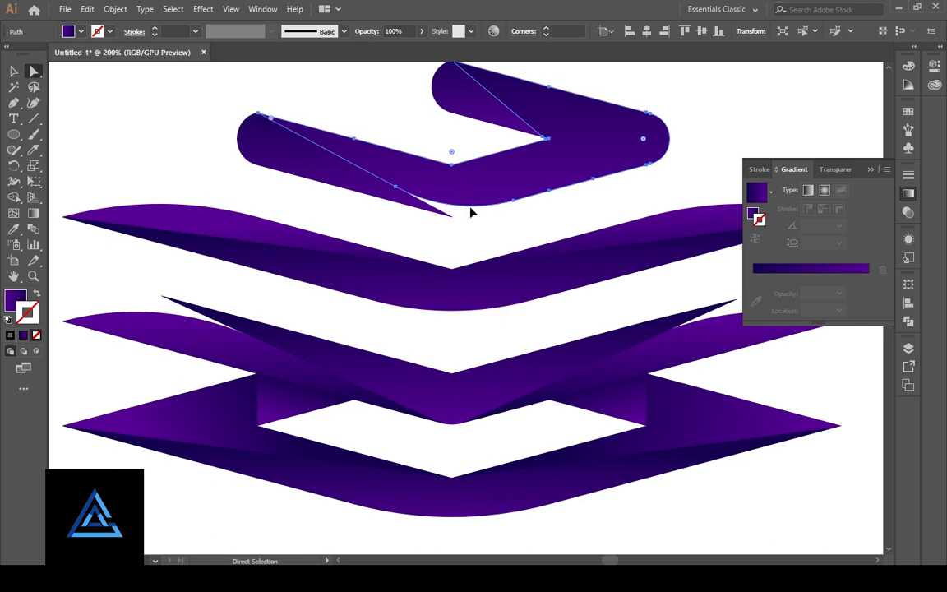
click(453, 218)
drag(463, 144, 465, 141)
click(467, 244)
drag(467, 244, 424, 277)
key(ctrl+z)
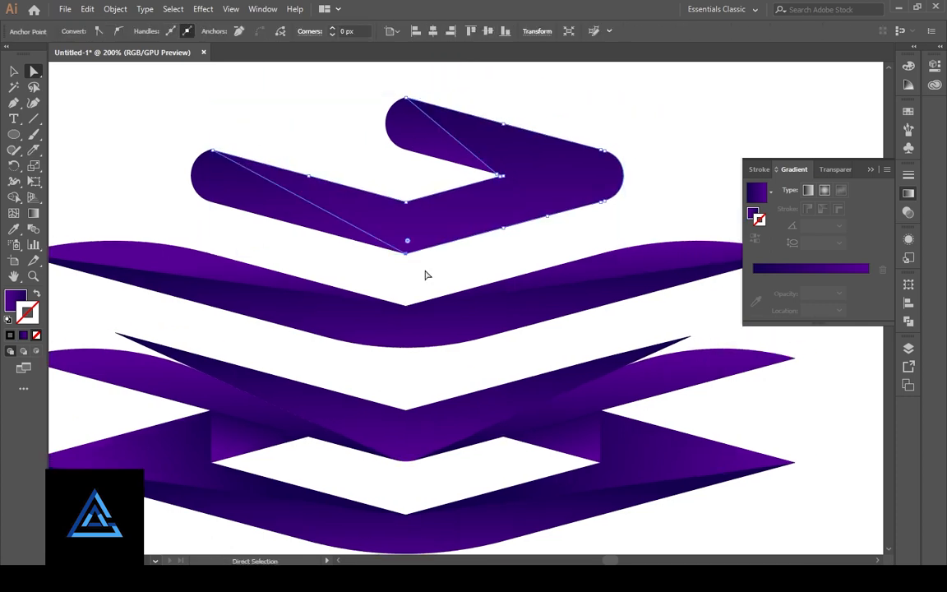
Step: Move the V-shaped middle piece of the duplicated variant up, just beneath its top layer
click(426, 274)
click(14, 71)
right_click(433, 367)
drag(410, 429, 444, 223)
click(440, 368)
click(583, 228)
Step: Shift the three pieces of the duplicated variant's wavy second layer down, clear of the V-shaped piece
click(435, 294)
click(433, 275)
shift+click(579, 221)
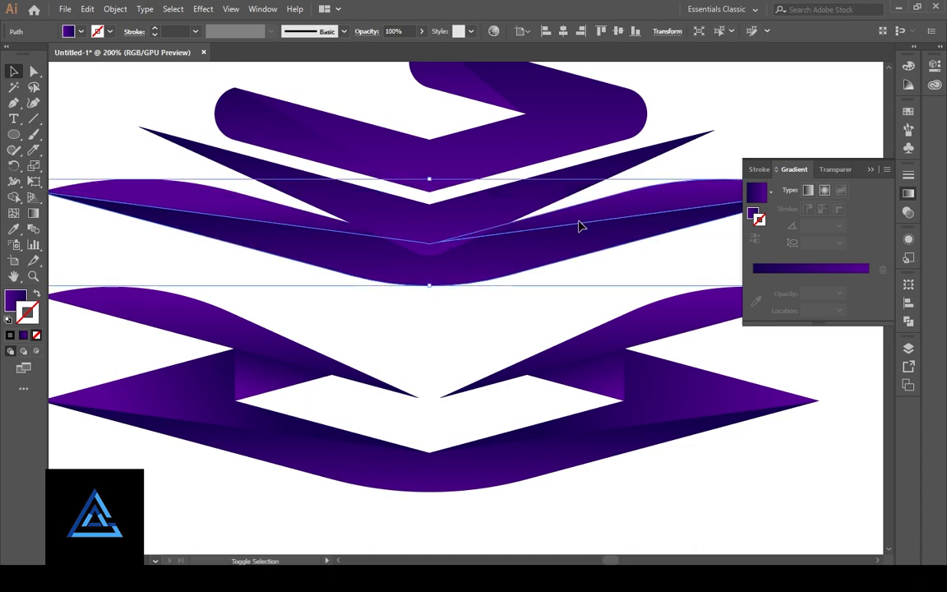
shift+click(288, 215)
drag(431, 272, 436, 385)
key(ctrl+z)
key(shift+Down)
key(shift+Down)
key(shift+Down)
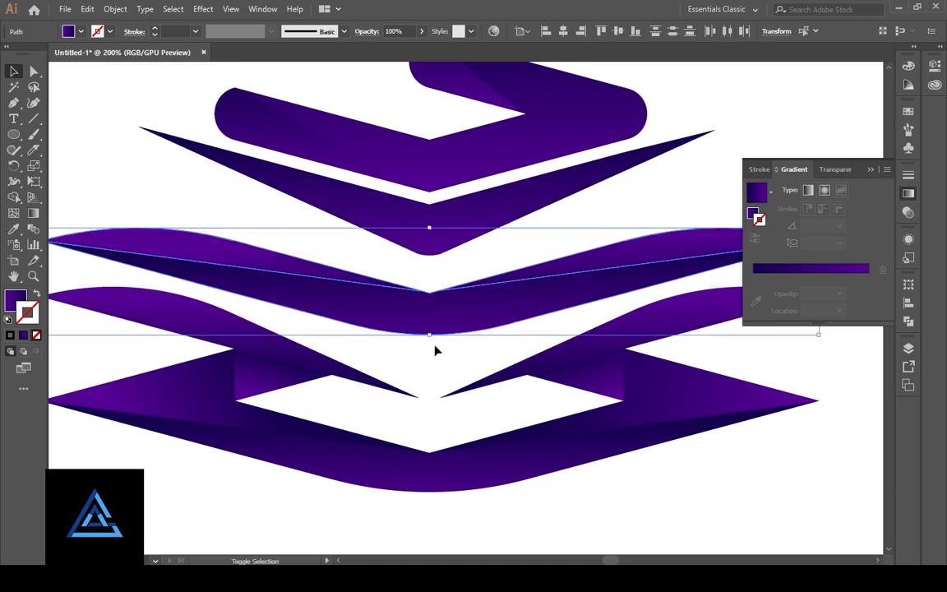
Step: Delete the wavy second layer of the duplicated rounded variant
click(434, 374)
scroll(437, 434, up, 1)
drag(403, 319, 460, 381)
key(Delete)
Step: Move the duplicated variant's remaining lower layers up so they nest closely beneath the V-shaped piece
drag(259, 350, 530, 537)
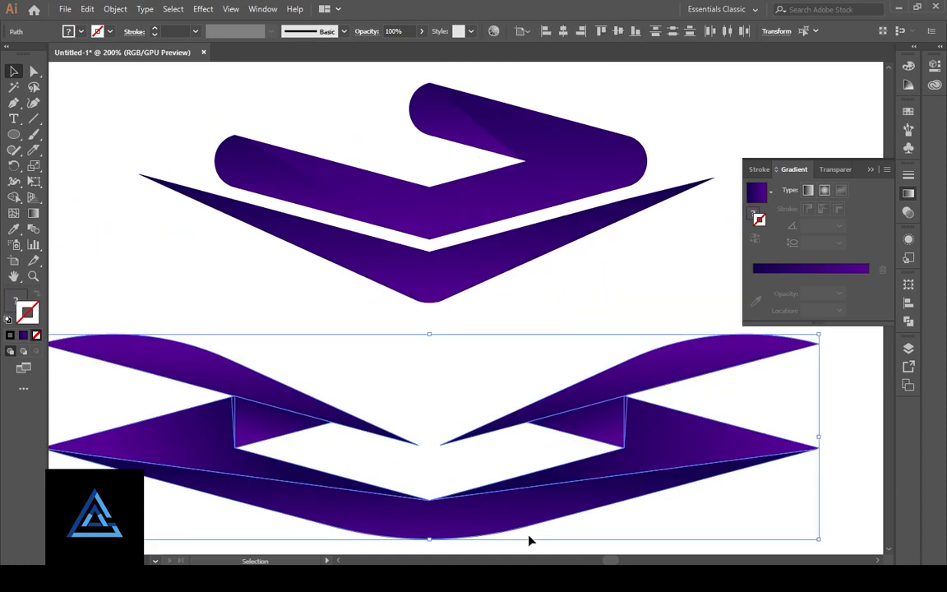
click(493, 517)
drag(189, 309, 455, 508)
key(shift+Up)
key(shift+Up)
key(shift+Up)
key(shift+Up)
key(shift+Up)
key(shift+Up)
key(shift+Up)
key(shift+Up)
click(474, 492)
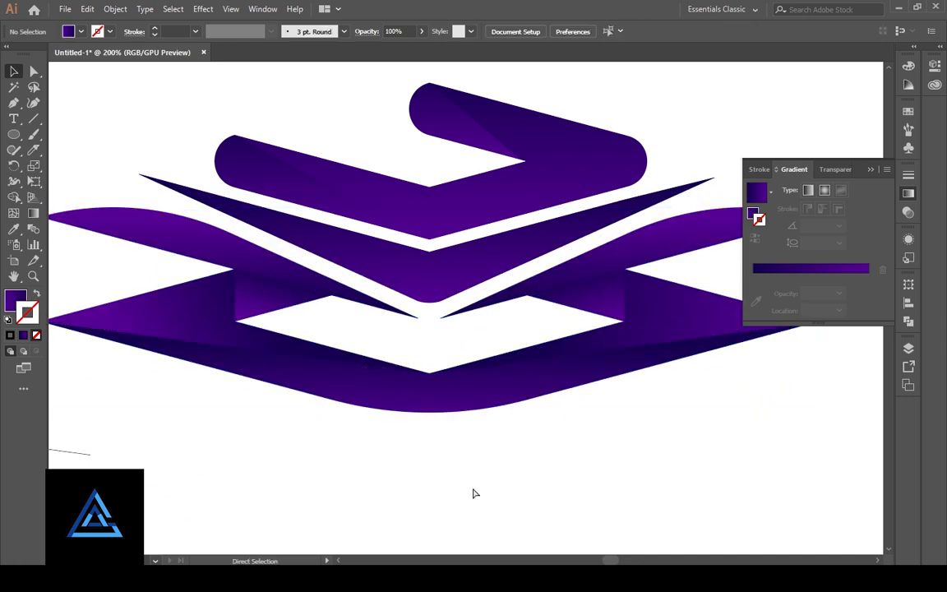
drag(209, 304, 224, 323)
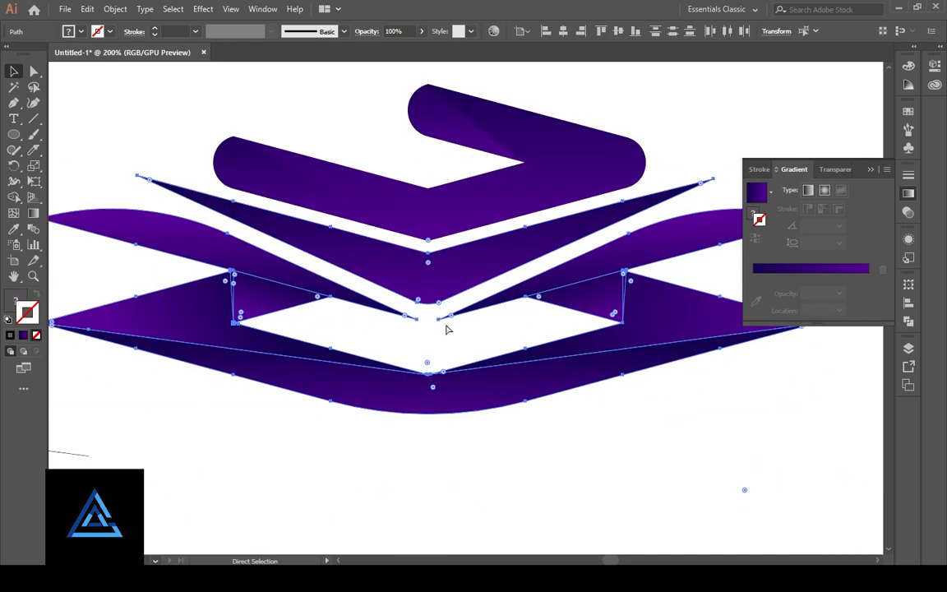
drag(466, 333, 396, 374)
click(506, 513)
key(ctrl+minus)
key(ctrl+minus)
key(ctrl+minus)
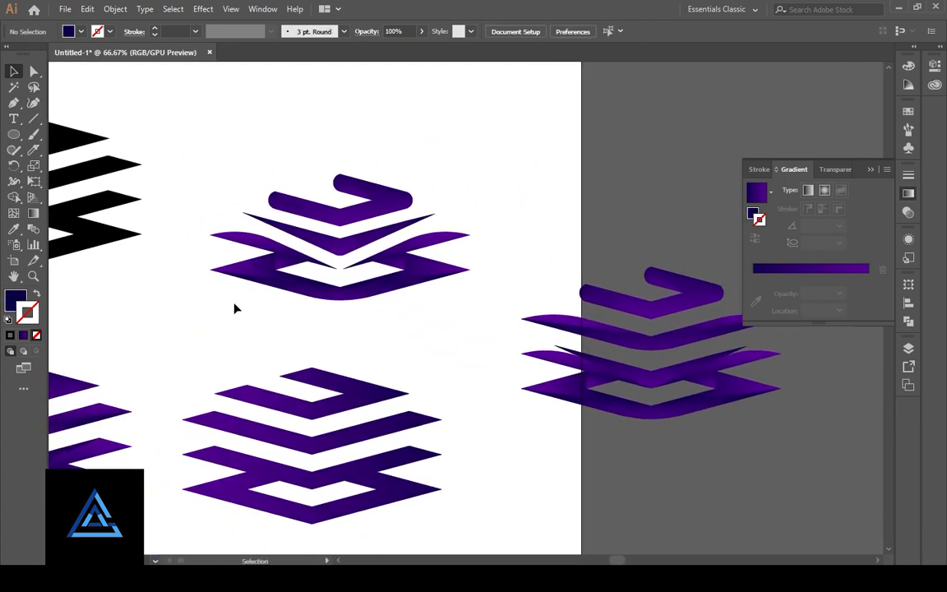
drag(329, 341, 502, 346)
drag(567, 351, 362, 349)
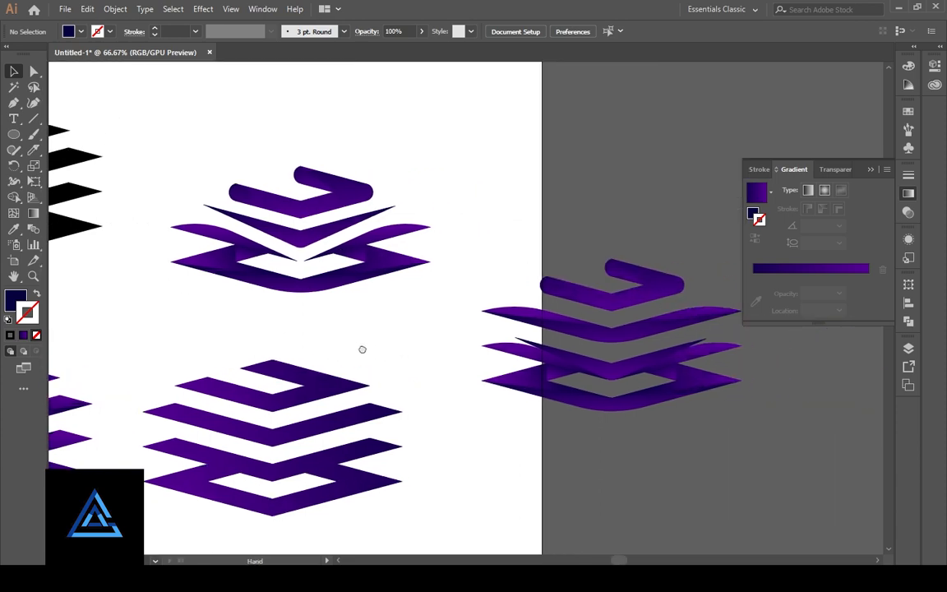
click(610, 338)
drag(610, 344, 645, 350)
Step: Bring the black, folded, gradient and rounded logos inside the artboard and move the reworked V-shaped variant off it
click(383, 423)
key(ctrl+minus)
key(ctrl+minus)
drag(499, 377, 440, 429)
click(279, 225)
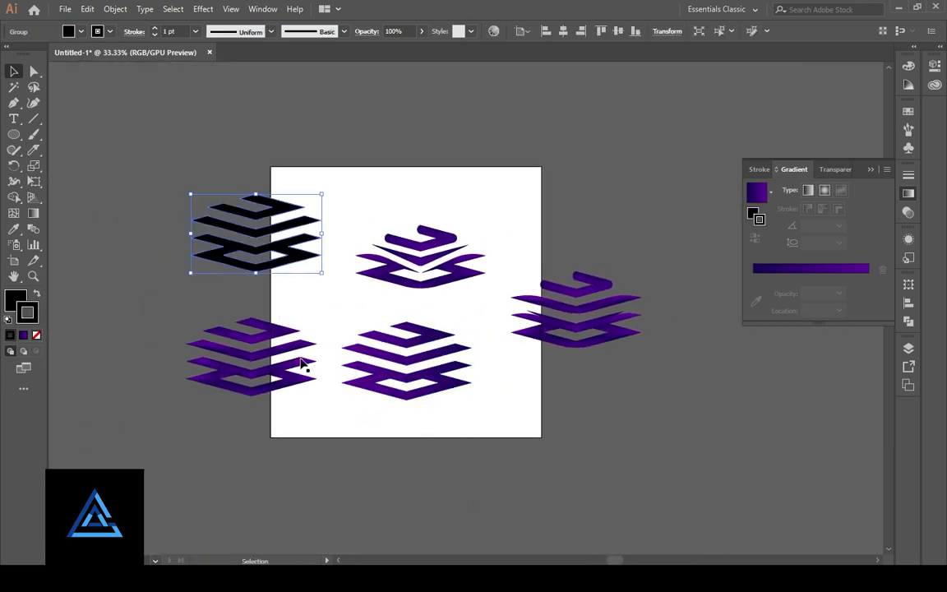
shift+click(300, 363)
shift+click(450, 278)
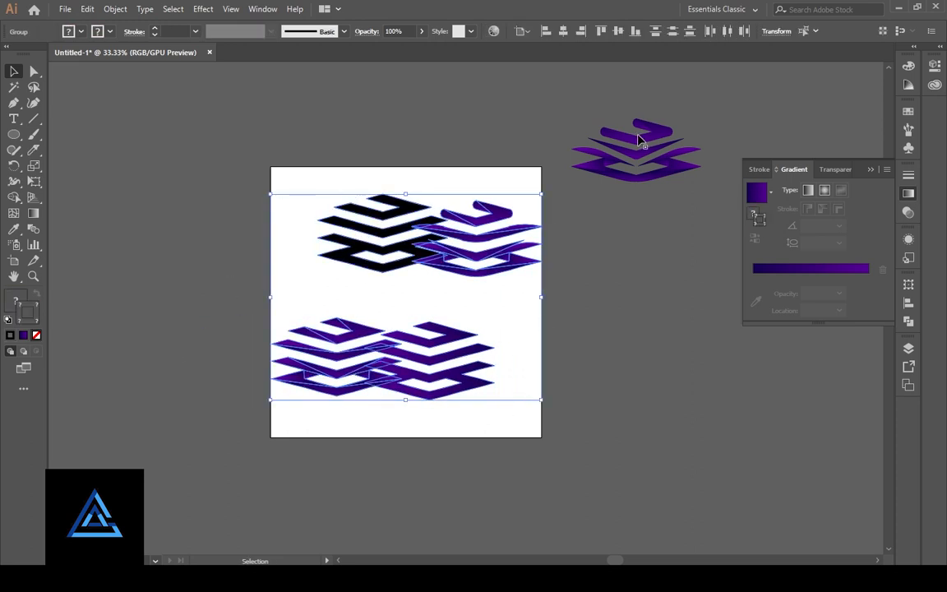
click(486, 429)
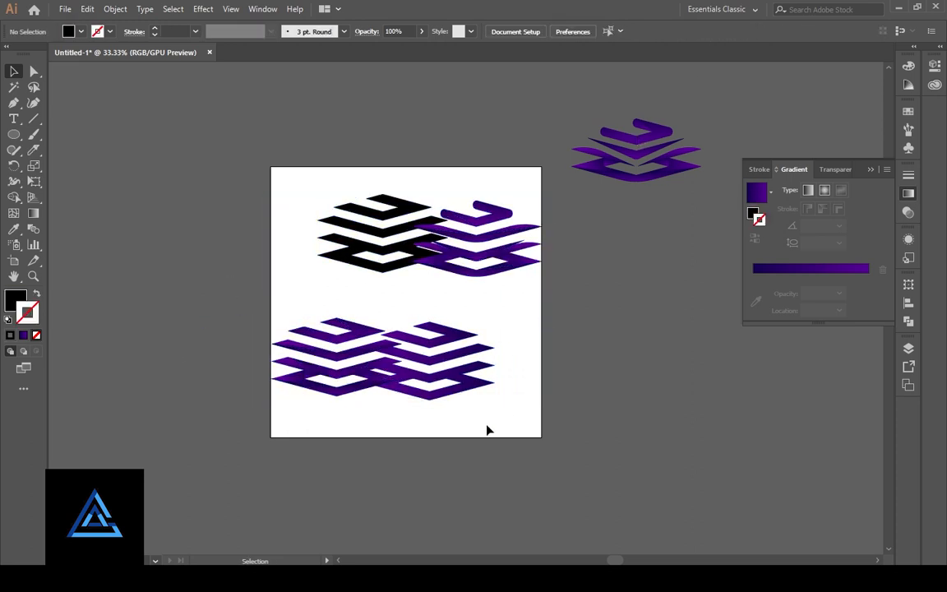
Step: Scale the four logos down and spread them into a two-by-two grid with the black and gradient versions above
click(327, 222)
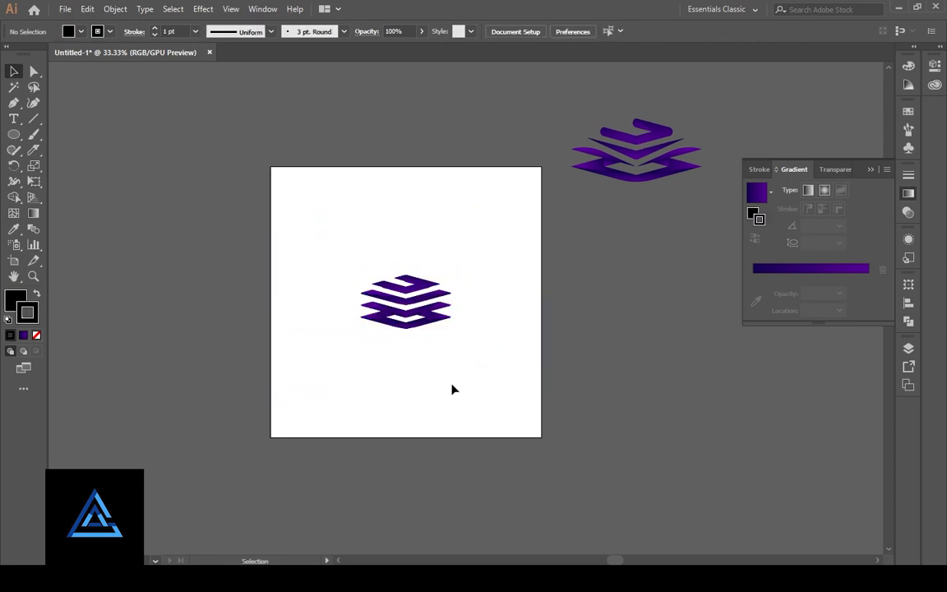
drag(413, 287, 360, 379)
drag(423, 315, 353, 395)
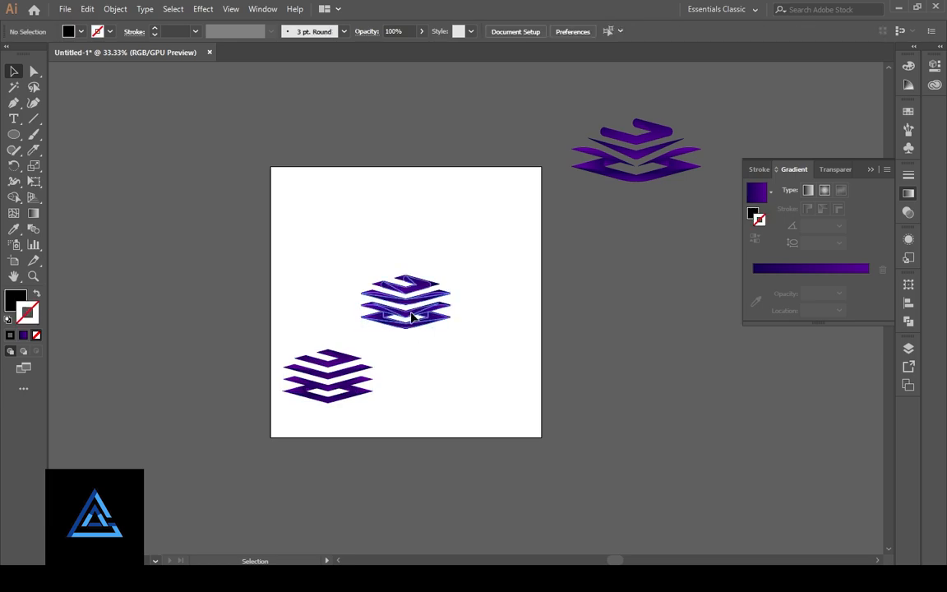
drag(386, 306, 365, 246)
drag(460, 296, 443, 244)
drag(347, 376, 364, 328)
drag(463, 374, 450, 339)
Step: Try distributing the four logos by their vertical centres and by their horizontal centres
key(ctrl+=)
key(ctrl+=)
key(ctrl+a)
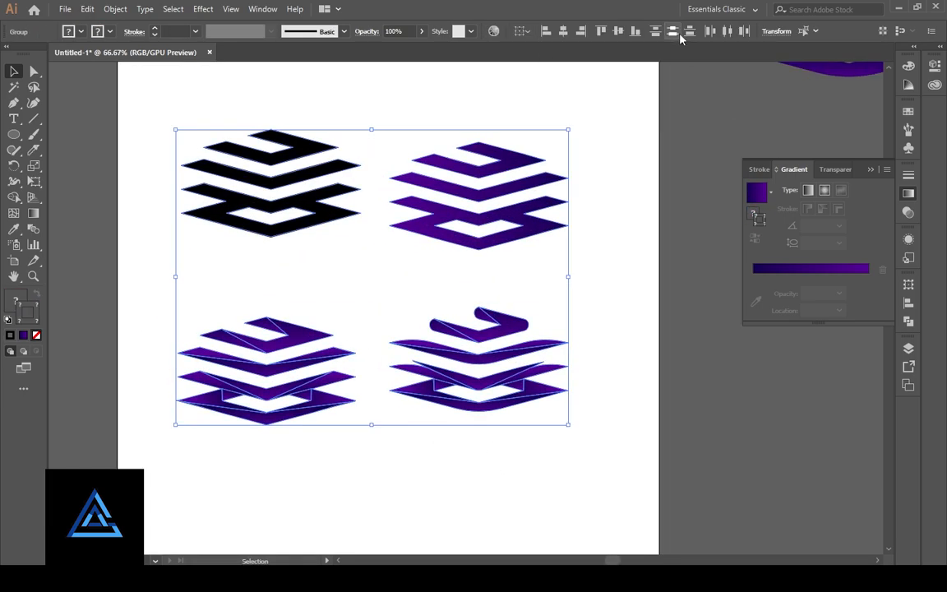
click(674, 32)
key(ctrl+z)
click(727, 31)
key(ctrl+z)
Step: Align the logos in each column of the grid by their horizontal centres
drag(247, 84, 244, 316)
click(563, 31)
drag(466, 95, 492, 337)
click(563, 32)
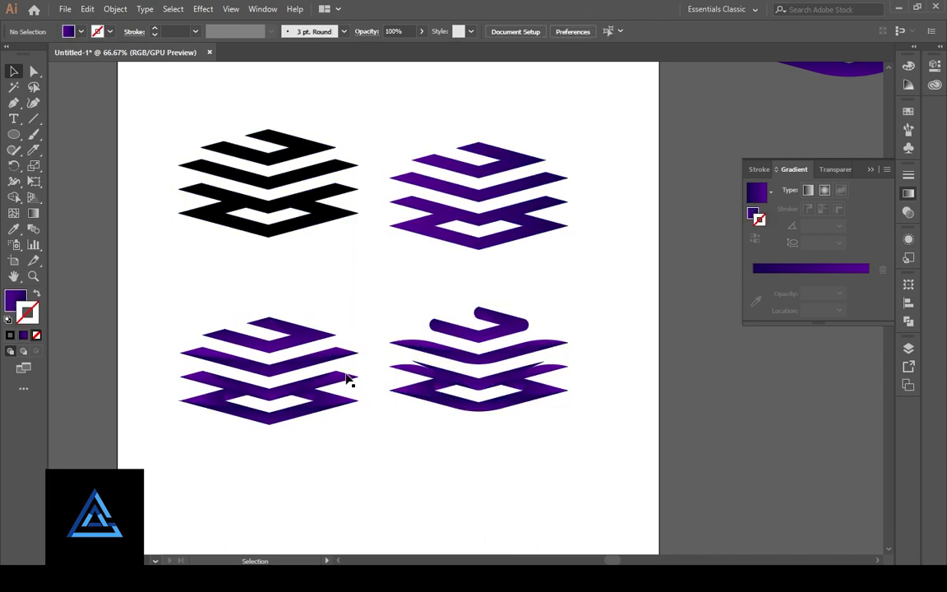
Step: Align the lower row of logos by their bottom edges and the upper row by their top edges
drag(326, 455, 448, 374)
click(637, 31)
drag(322, 267, 460, 206)
click(601, 31)
Step: Enlarge all four logos together so the grid nearly fills the artboard's width
drag(322, 455, 460, 406)
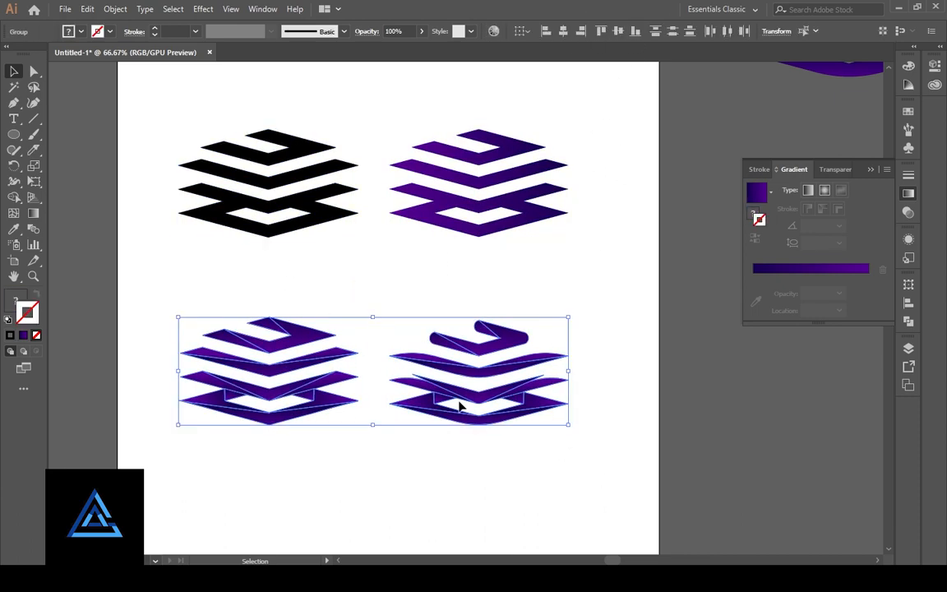
key(ctrl+a)
drag(568, 425, 624, 467)
Step: Shift the folded logo closer to the rounded one and align the lower row by vertical centres
click(271, 438)
drag(271, 448, 292, 450)
drag(509, 451, 510, 438)
drag(341, 485, 503, 417)
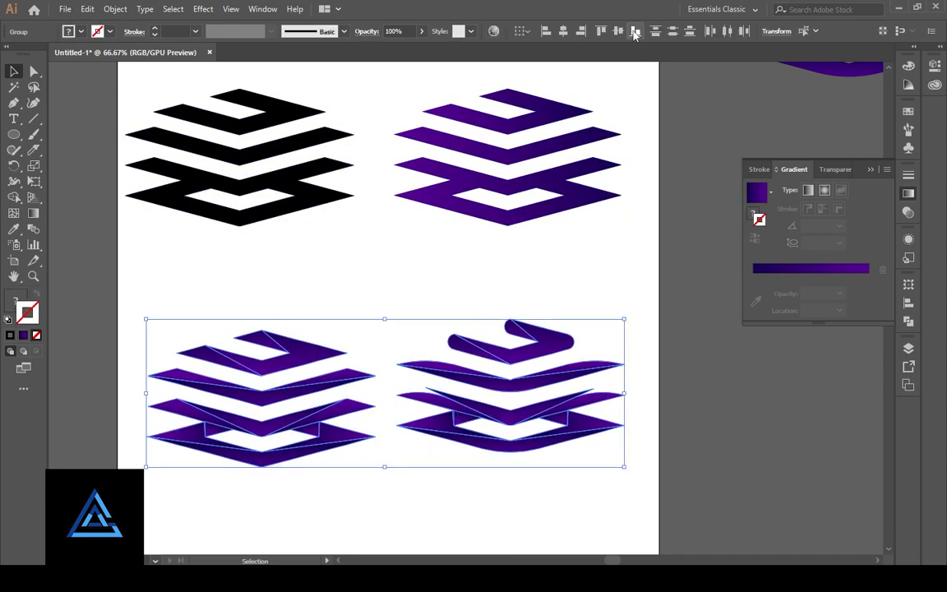
click(619, 31)
Step: Nudge the black logo right until it lines up with the folded logo below it
drag(576, 255, 329, 189)
click(535, 296)
click(325, 194)
key(Right)
key(Right)
key(Right)
key(Right)
key(Right)
key(Right)
key(Right)
key(Right)
key(Right)
key(Right)
key(Right)
key(Right)
key(Right)
key(Right)
key(Right)
key(Right)
key(Right)
key(Right)
key(Right)
key(Right)
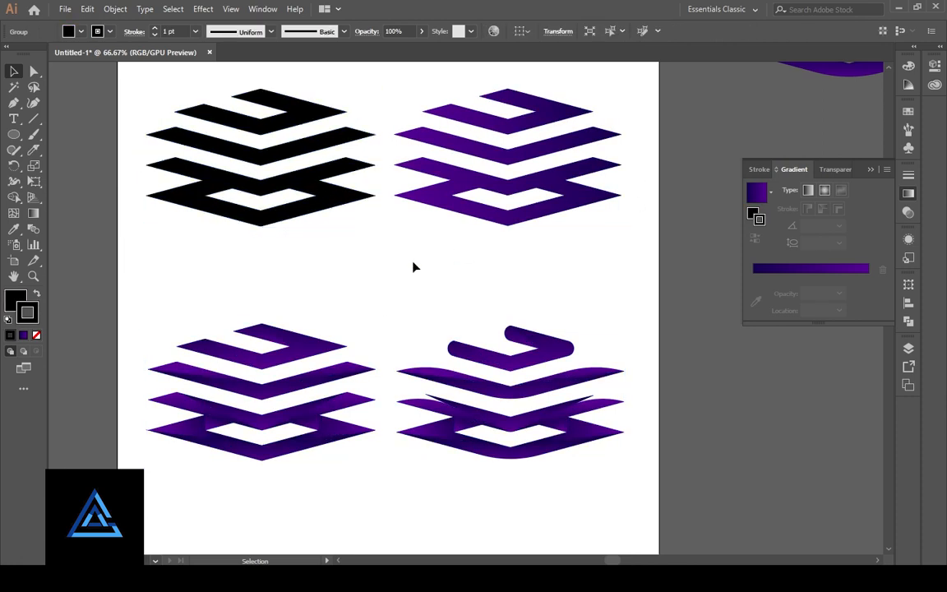
Step: Group the four logos and centre the group horizontally and vertically on the artboard
drag(136, 77, 637, 478)
key(ctrl+g)
click(534, 31)
click(563, 72)
click(564, 31)
click(618, 31)
click(584, 349)
key(ctrl+minus)
key(ctrl+minus)
key(ctrl+minus)
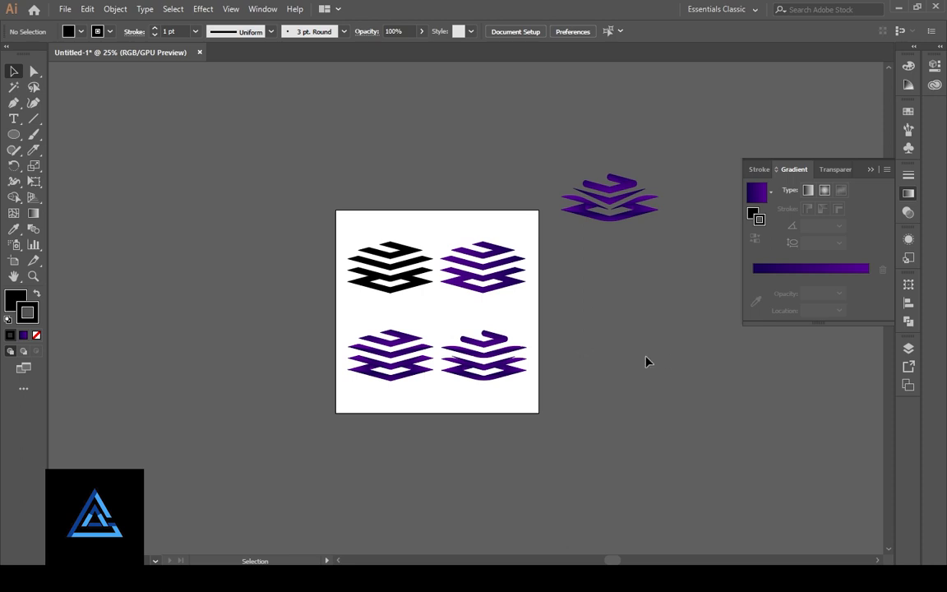
Step: Move the black and plain gradient logos up together to open a gap between the two rows
key(ctrl+equal)
key(ctrl+equal)
click(495, 271)
shift+click(294, 246)
key(shift+Up)
key(shift+Up)
key(shift+Up)
key(shift+Up)
key(shift+Up)
key(shift+Up)
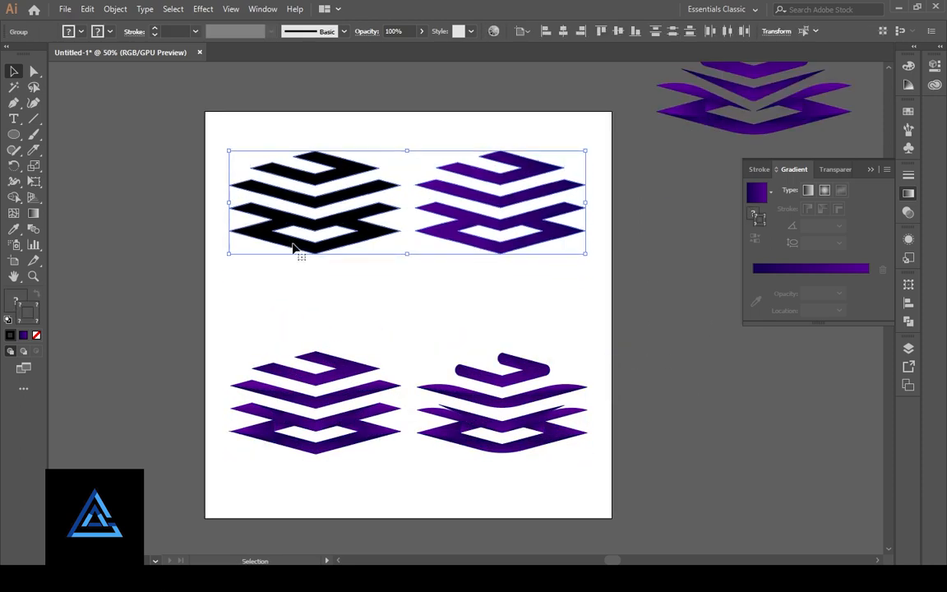
Step: Place the curved logo from outside the artboard between the two rows and move the lower pair down to make room
drag(704, 125, 360, 339)
click(516, 439)
shift+click(362, 435)
key(shift+Down)
key(shift+Down)
key(shift+Down)
key(shift+Down)
key(shift+Down)
key(shift+Down)
Step: Shift the upper pair of logos further up, away from the curved logo in the middle
click(460, 217)
shift+click(355, 213)
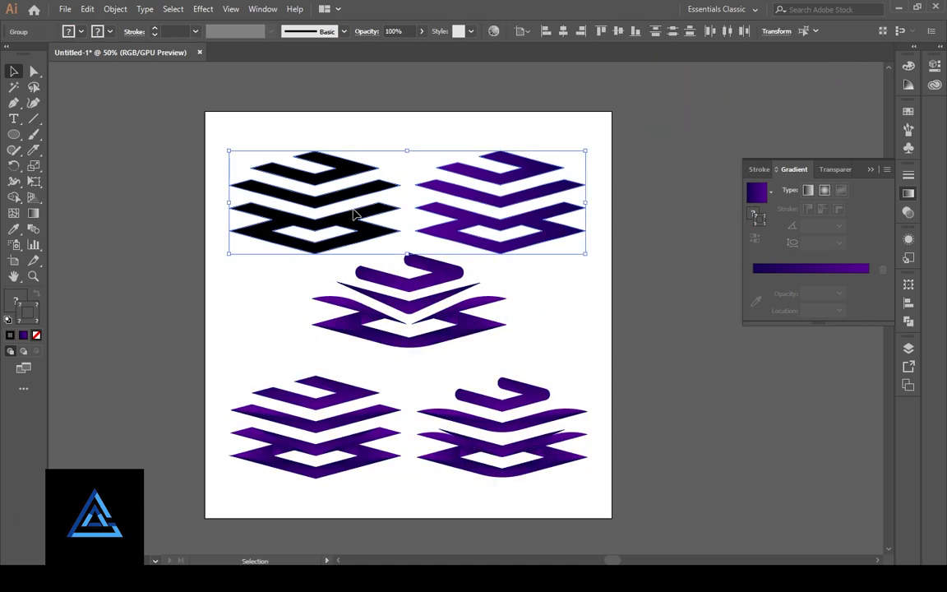
key(shift+Up)
key(shift+Up)
key(shift+Up)
Step: Group the lower and upper pairs separately and distribute both groups and the middle logo by vertical centres
click(503, 426)
shift+click(361, 448)
click(499, 190)
shift+click(358, 205)
click(492, 423)
shift+click(462, 320)
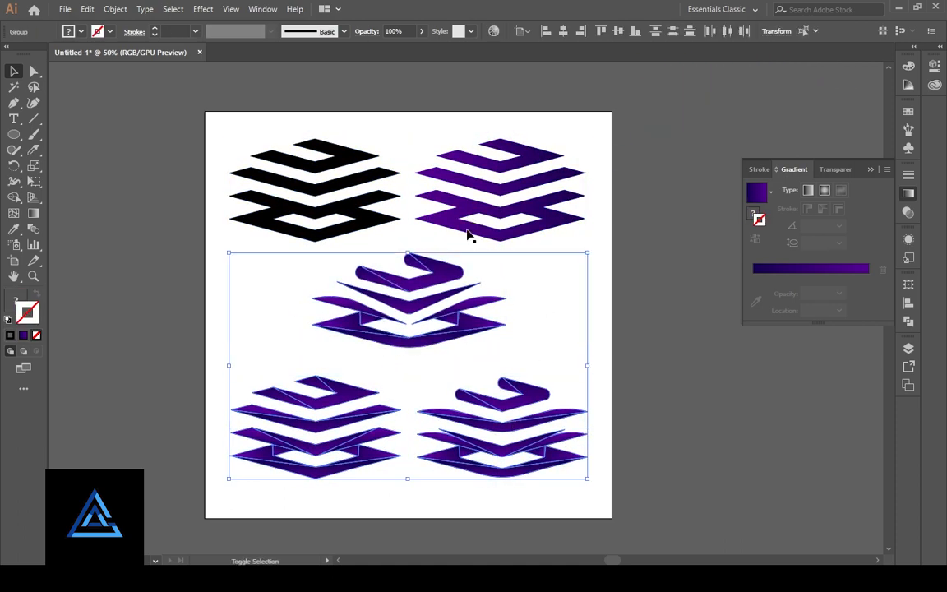
shift+click(473, 207)
click(672, 32)
click(688, 308)
Step: Adjust the vertical positions of the rows so they are evenly spaced and centred within the artboard's height
click(478, 469)
key(shift+Up)
key(shift+Up)
key(shift+Up)
key(shift+Up)
key(shift+Up)
key(shift+Up)
click(498, 211)
key(shift+Down)
key(shift+Down)
key(shift+Down)
key(shift+Down)
key(shift+Down)
key(shift+Down)
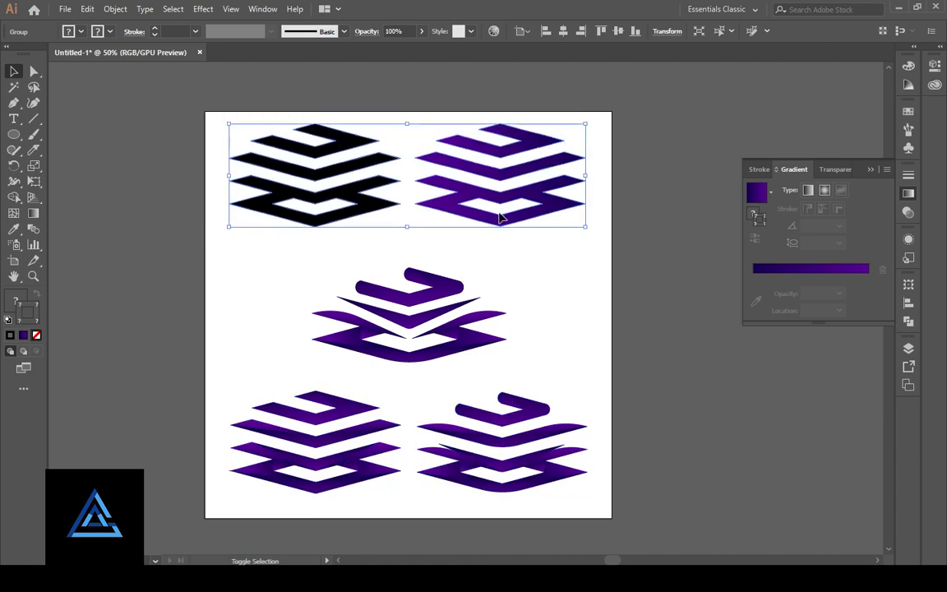
click(639, 379)
Step: Move the middle curved logo to the right and place a duplicate of it beside it on the left
scroll(638, 380, down, 1)
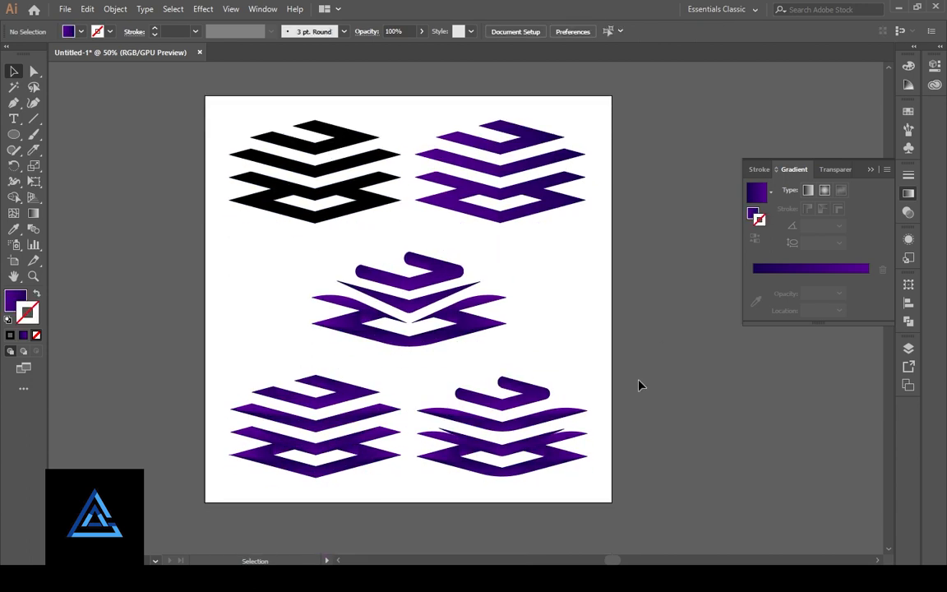
drag(451, 337, 545, 340)
drag(544, 340, 347, 340)
Step: Recolour the left copy of the curved logo with a solid black fill instead of the gradient
click(24, 336)
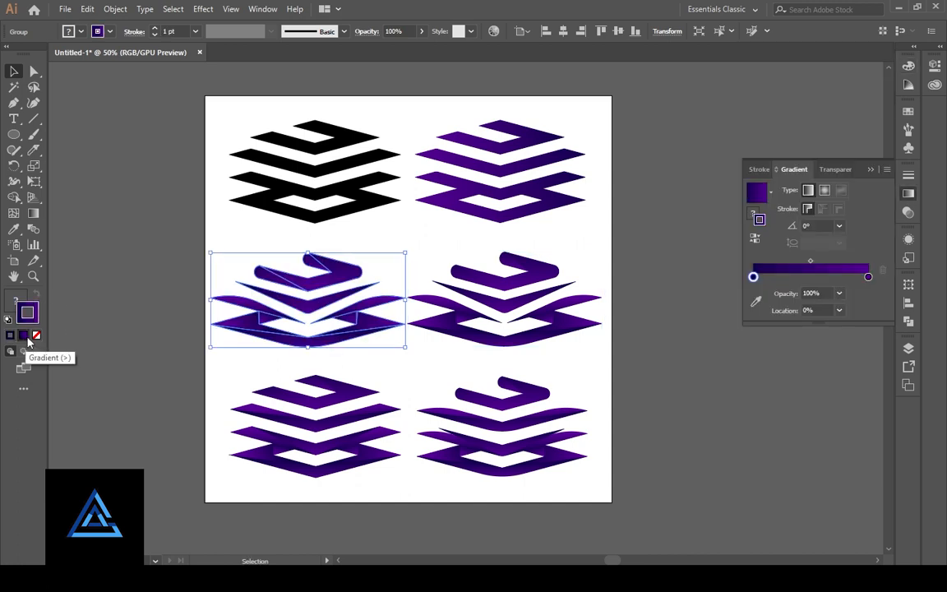
click(7, 320)
click(37, 294)
click(37, 336)
click(10, 335)
click(95, 363)
Step: Remove the white stroke from the black curved logo
click(33, 317)
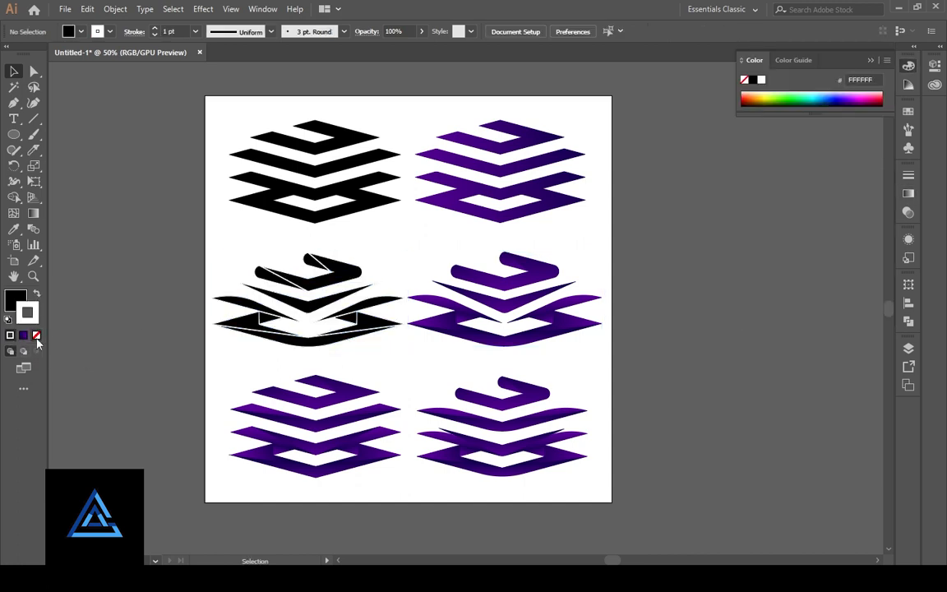
click(36, 335)
click(309, 306)
click(36, 335)
click(96, 363)
Step: Scale the black and gradient curved logos down together in the middle row
click(479, 336)
shift+click(354, 333)
drag(603, 347, 575, 336)
shift+click(351, 334)
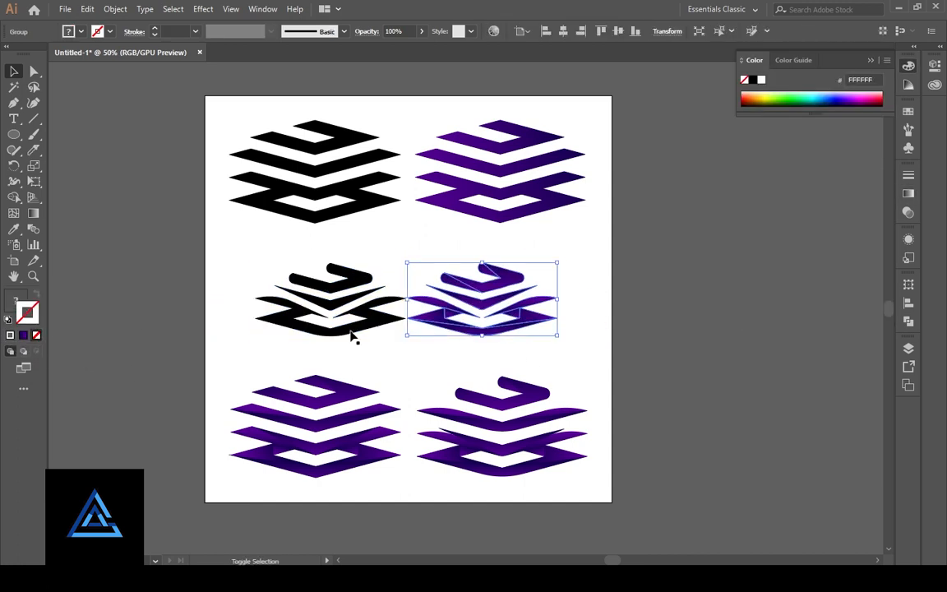
click(351, 334)
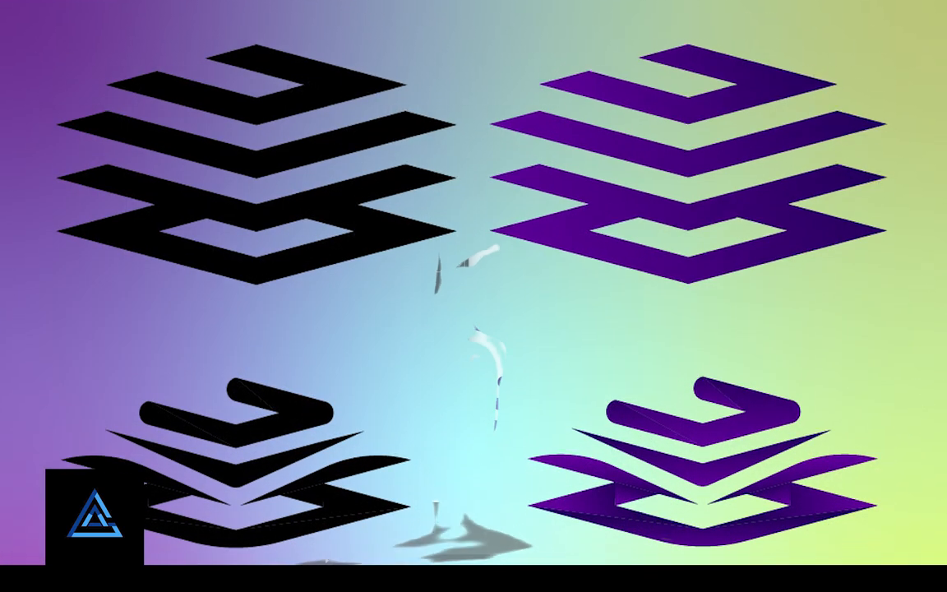